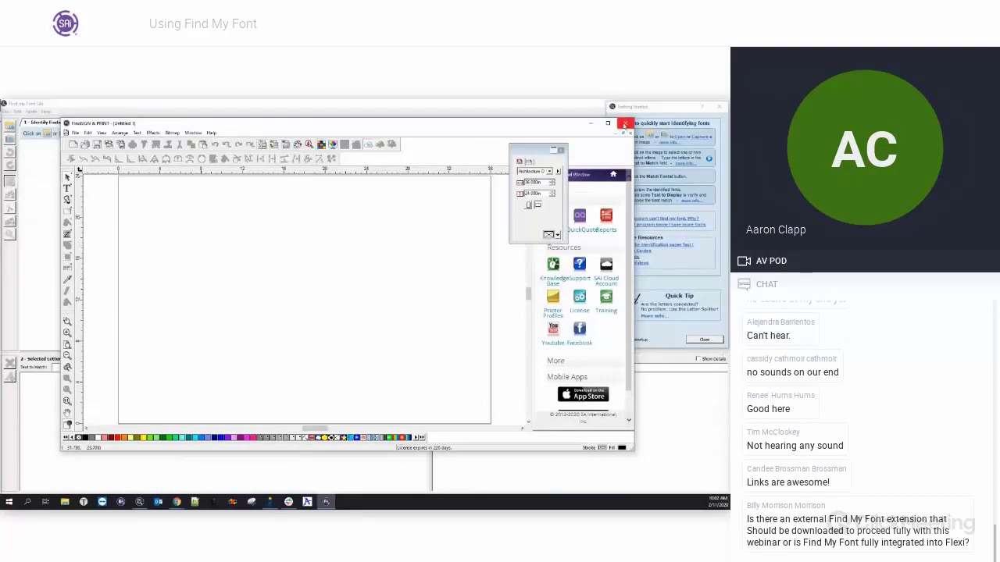
Step: Close FlexiSIGN & PRINT, find the Download FindMyFont entry in FlexiDYESUB's Cloud Window resources, and minimize FlexiDYESUB
left_click(625, 125)
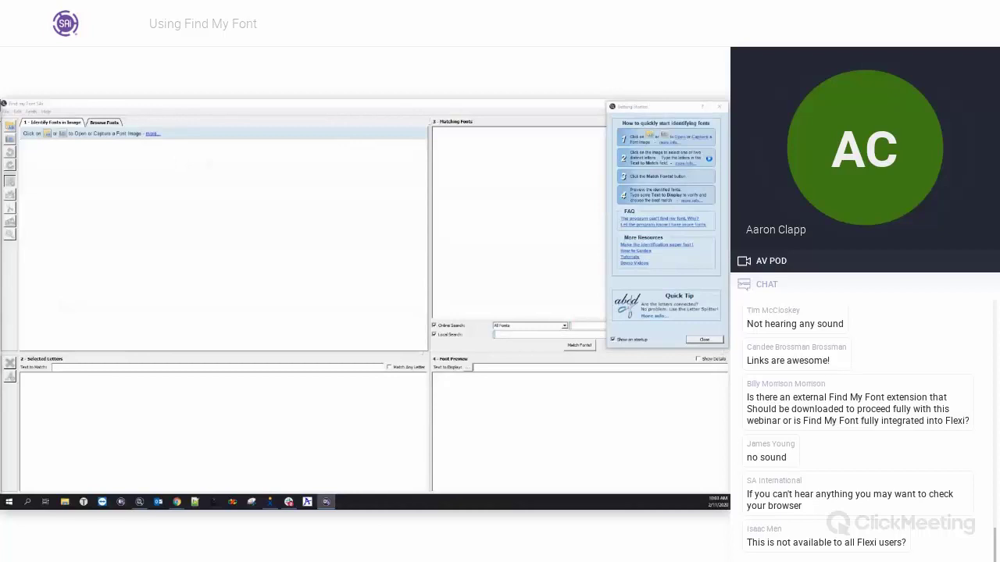
left_click_drag(730, 103, 308, 149)
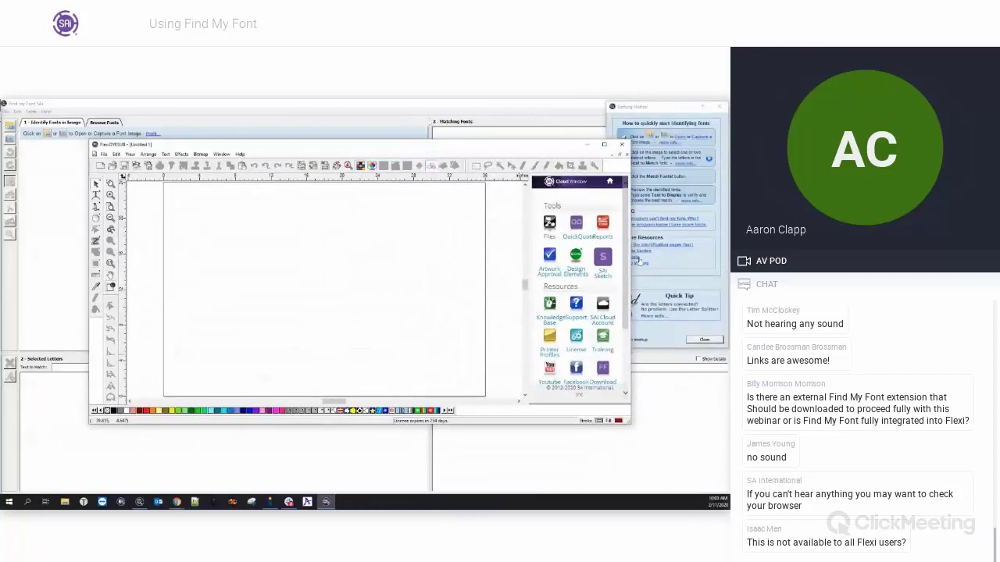
scroll(629, 219, "down", 2)
scroll(628, 220, "up", 2)
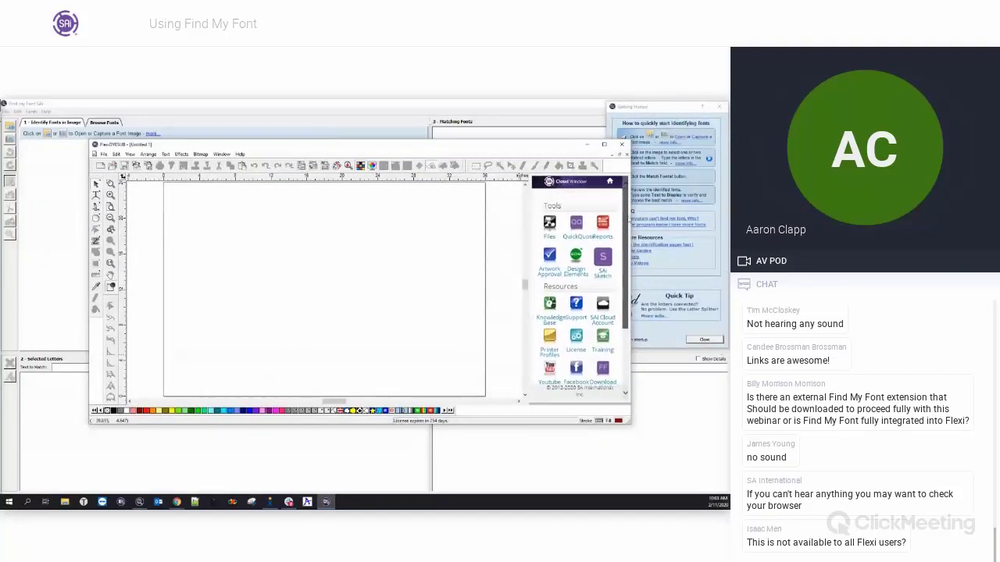
left_click_drag(627, 219, 626, 261)
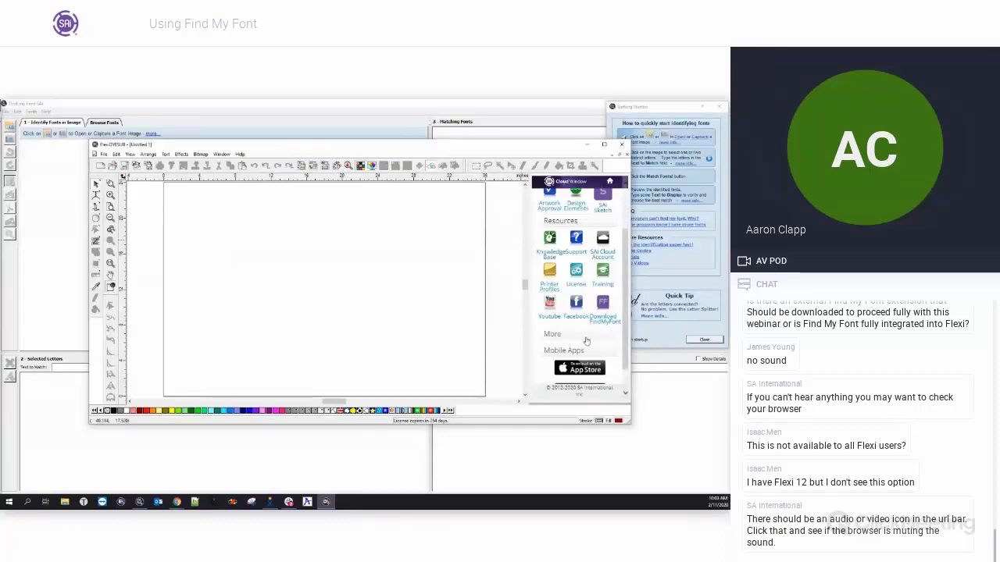
left_click(586, 144)
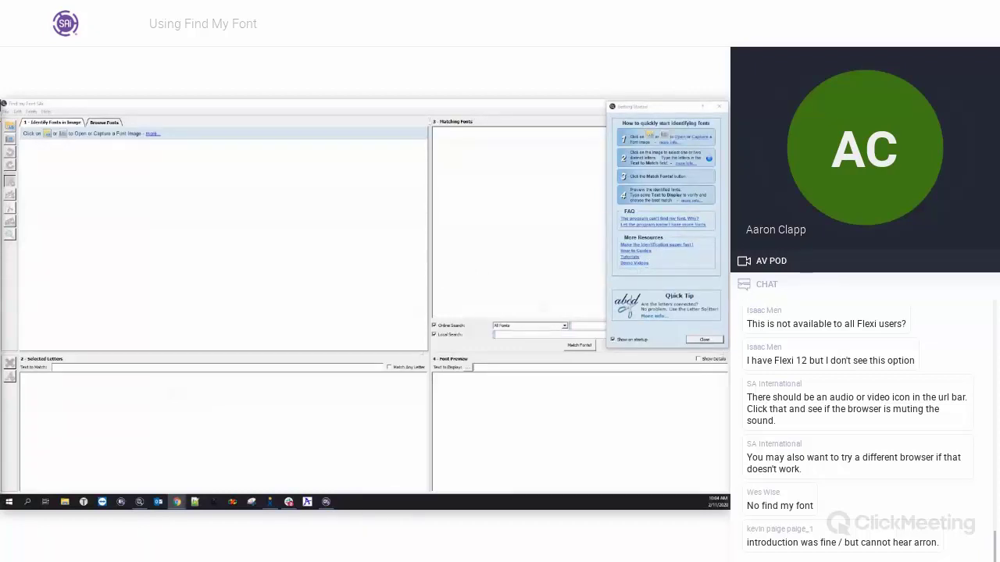
Step: Dismiss the Getting Started guide and open the test image FMF_Test-6.jpg
left_click(707, 340)
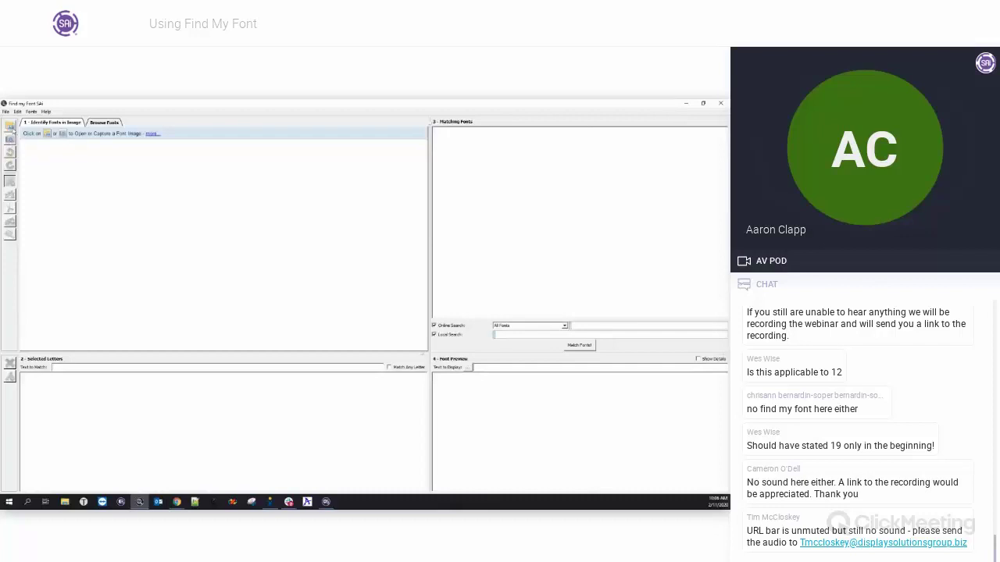
left_click(11, 126)
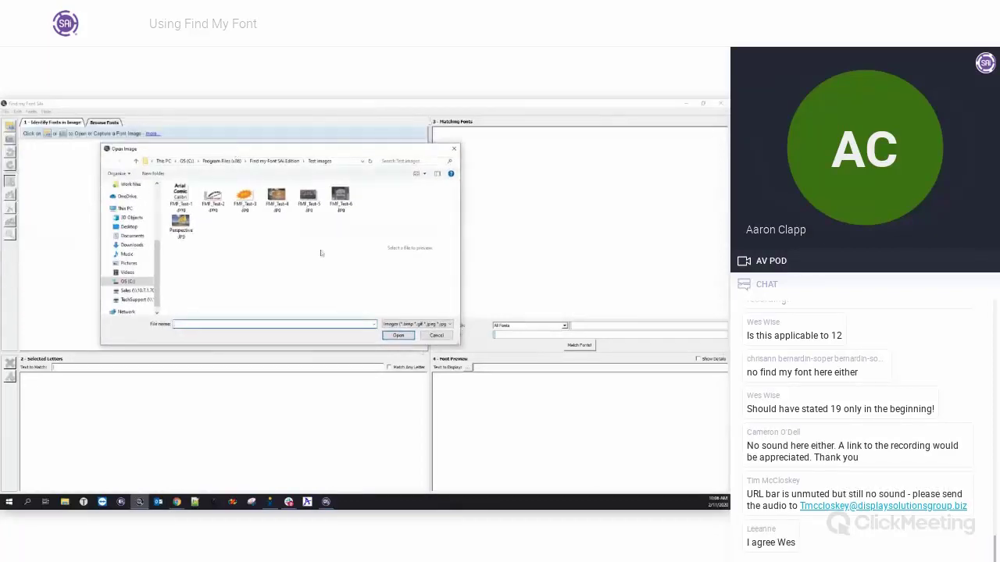
left_click(342, 197)
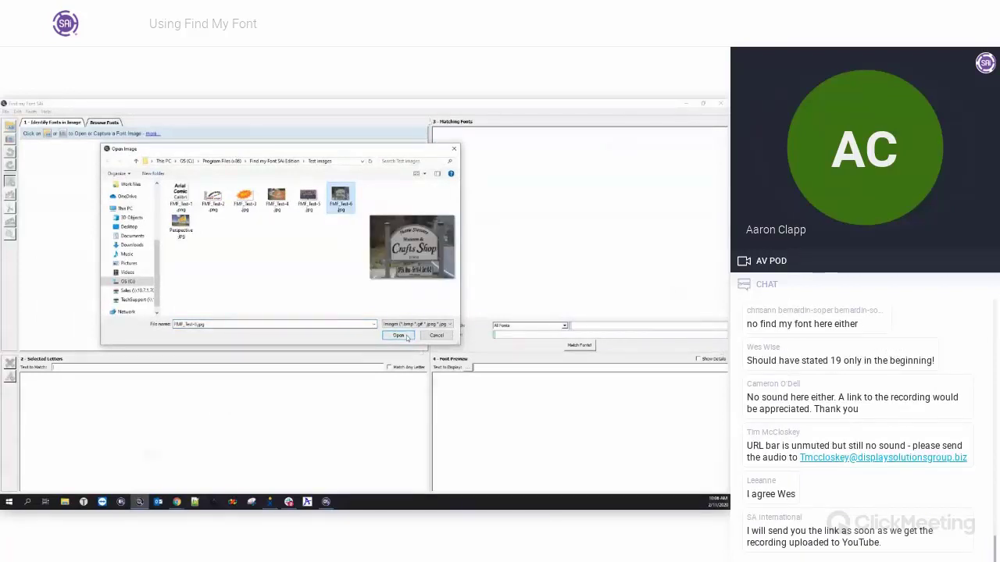
left_click(400, 335)
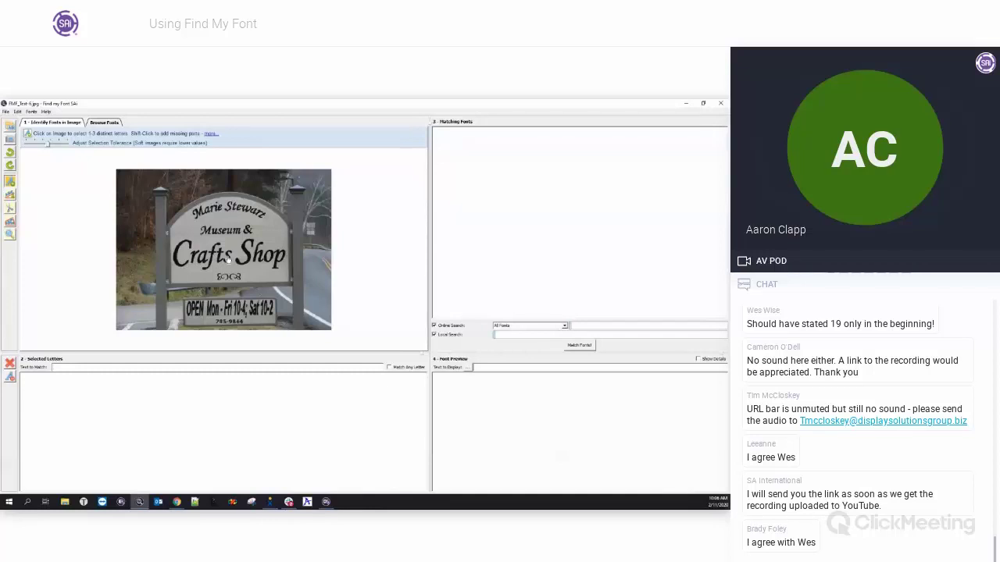
Step: Try selecting the letter C of "Crafts" at lower and higher selection tolerances, discarding each selection
scroll(187, 262, "up", 2)
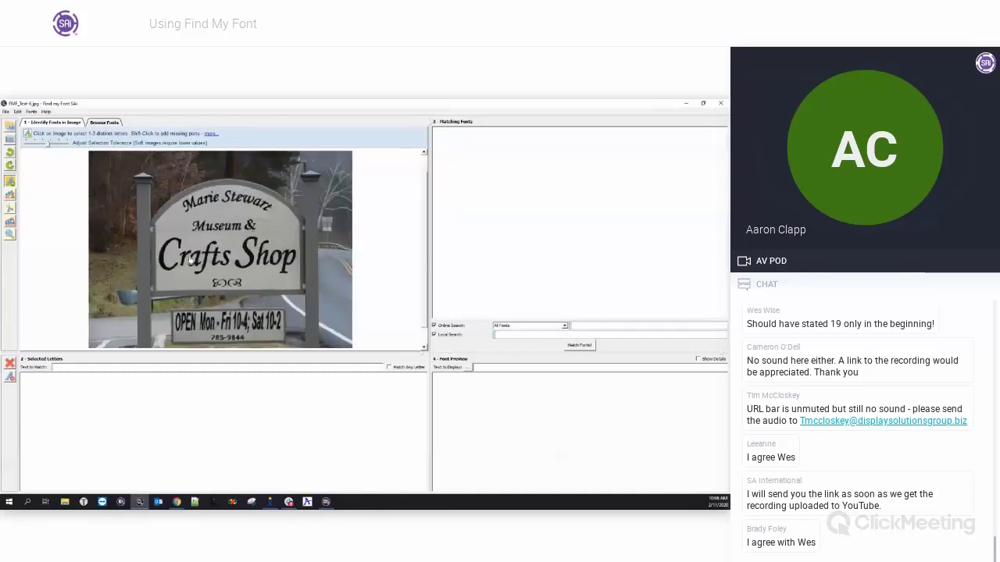
scroll(192, 265, "up", 3)
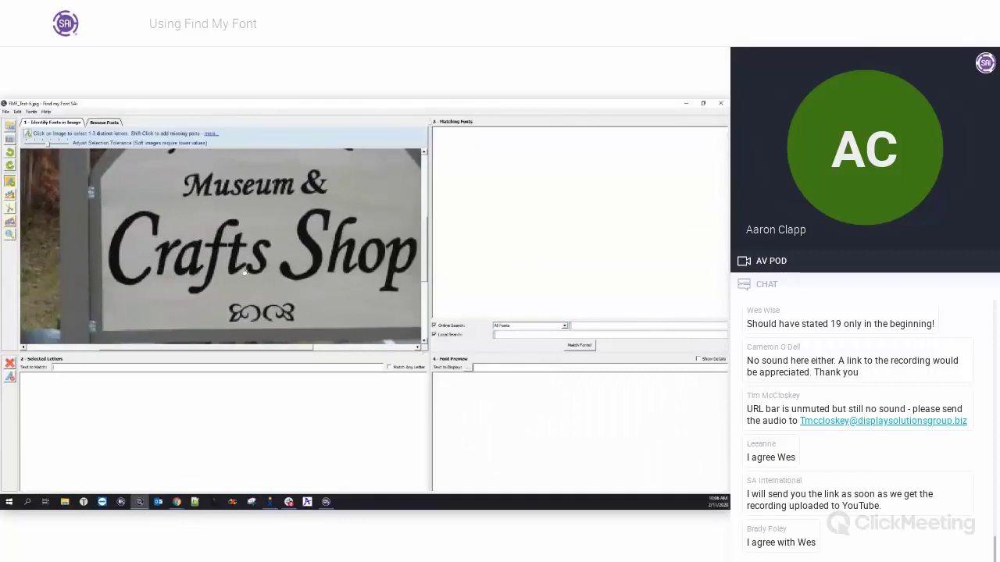
left_click(10, 182)
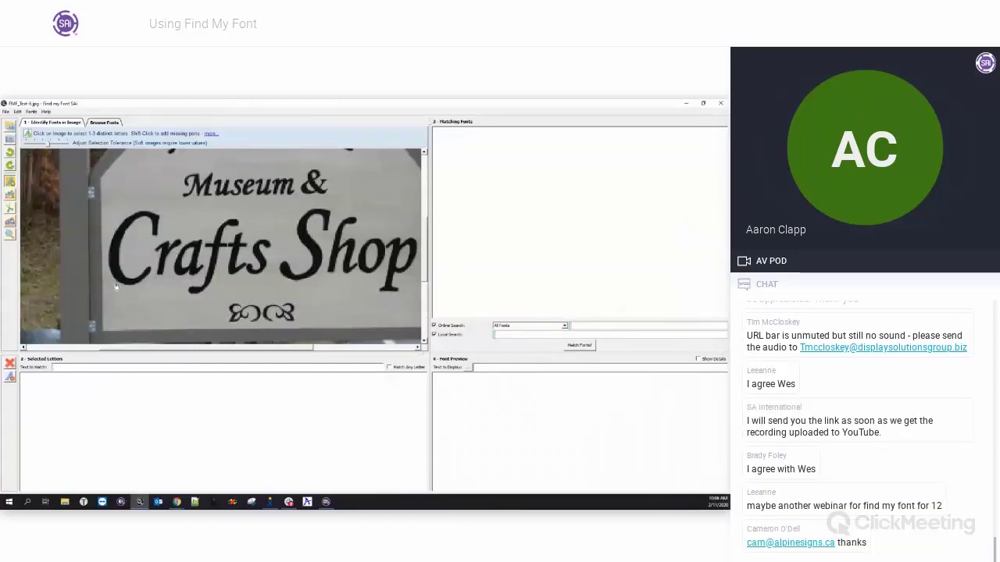
left_click(115, 257)
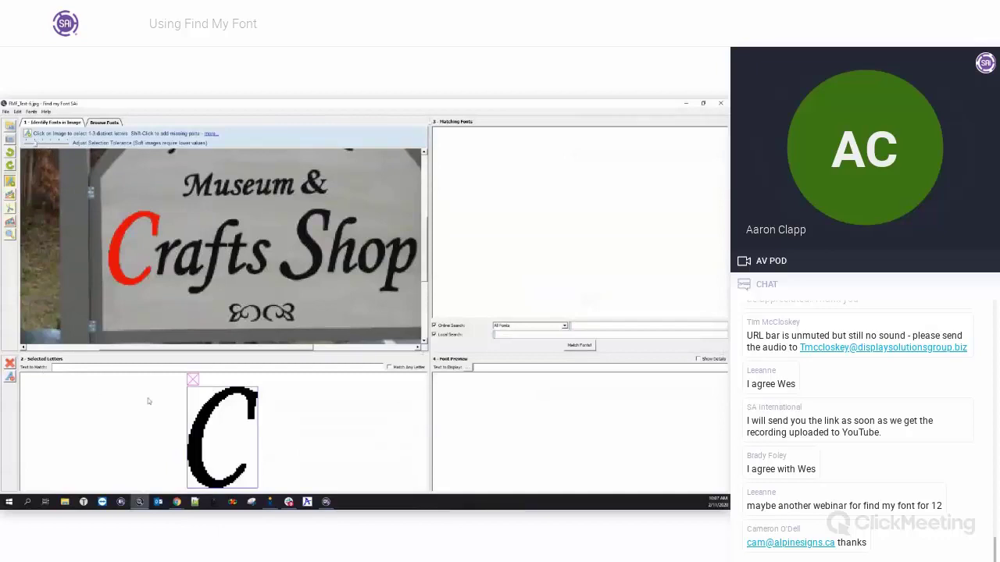
left_click(192, 380)
left_click(114, 256)
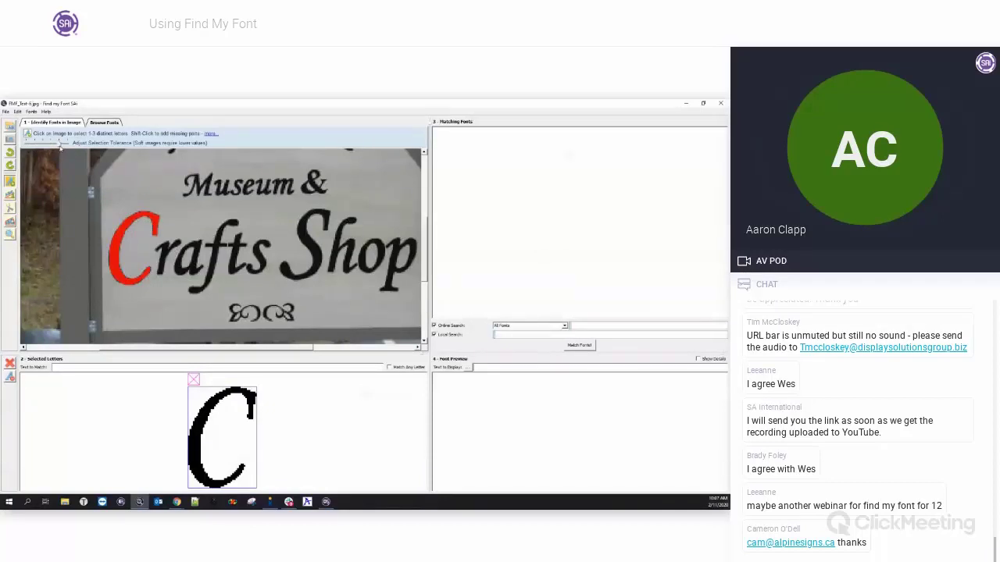
left_click(194, 380)
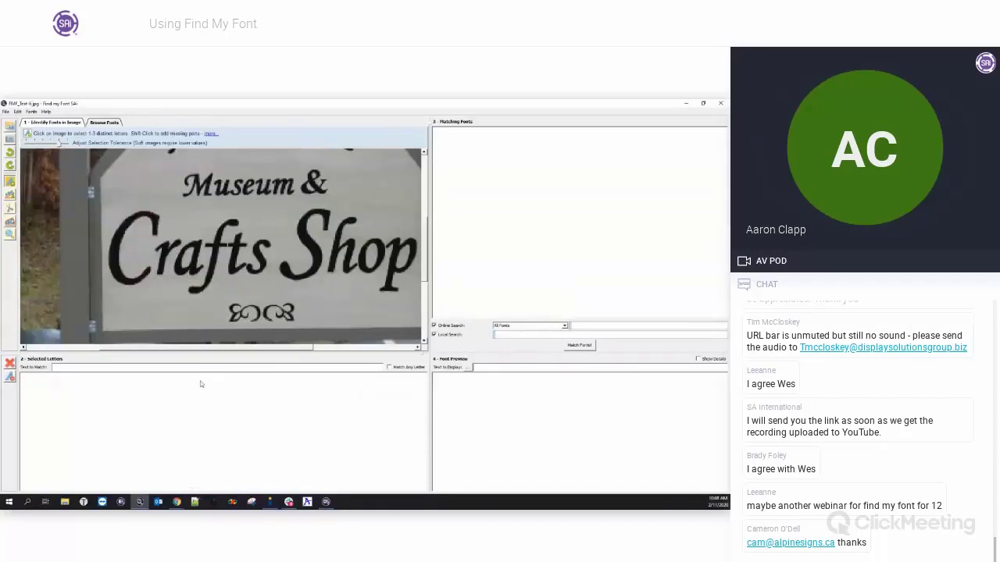
Step: Select the letters C, r and f of "Crafts" in the image for font matching
left_click(113, 258)
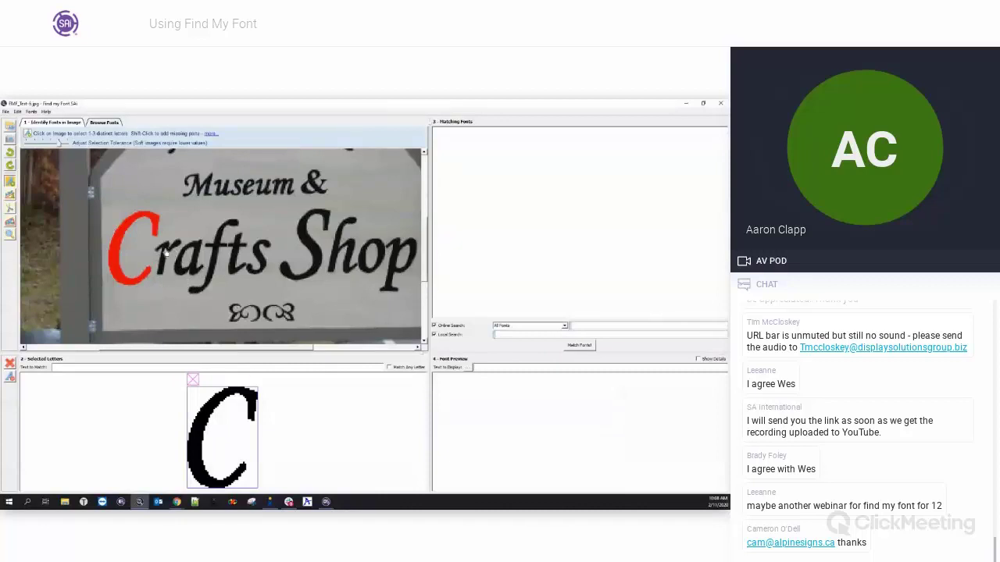
left_click(164, 253)
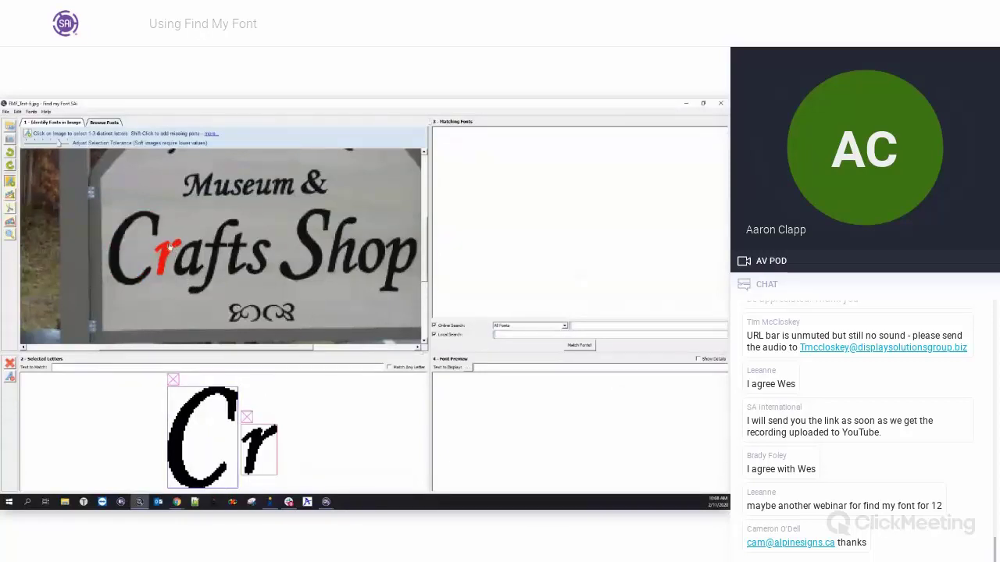
left_click(217, 247)
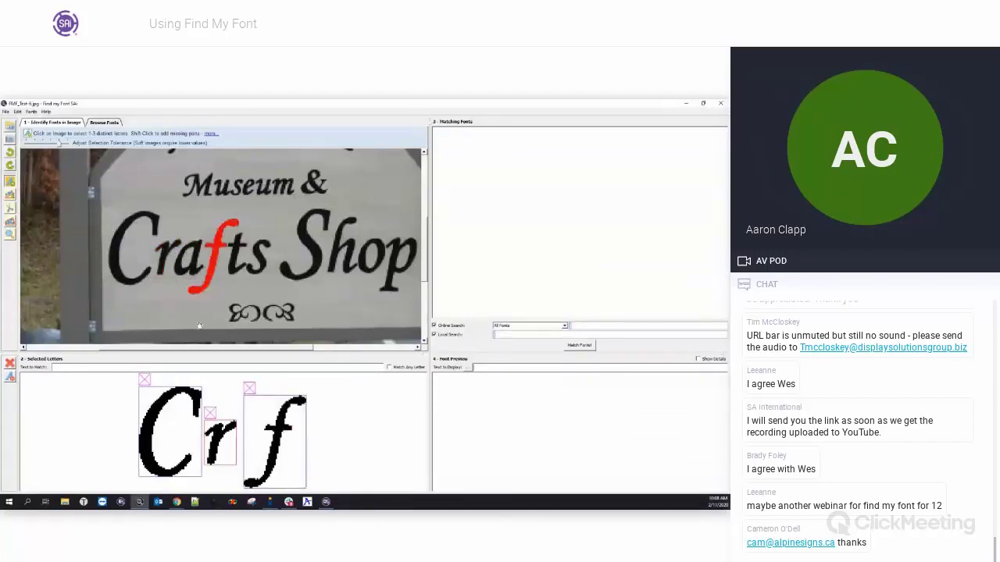
Step: Remove the joined "ts" from the selected letters and separate the connected t and s with the letter splitter
left_click(237, 249)
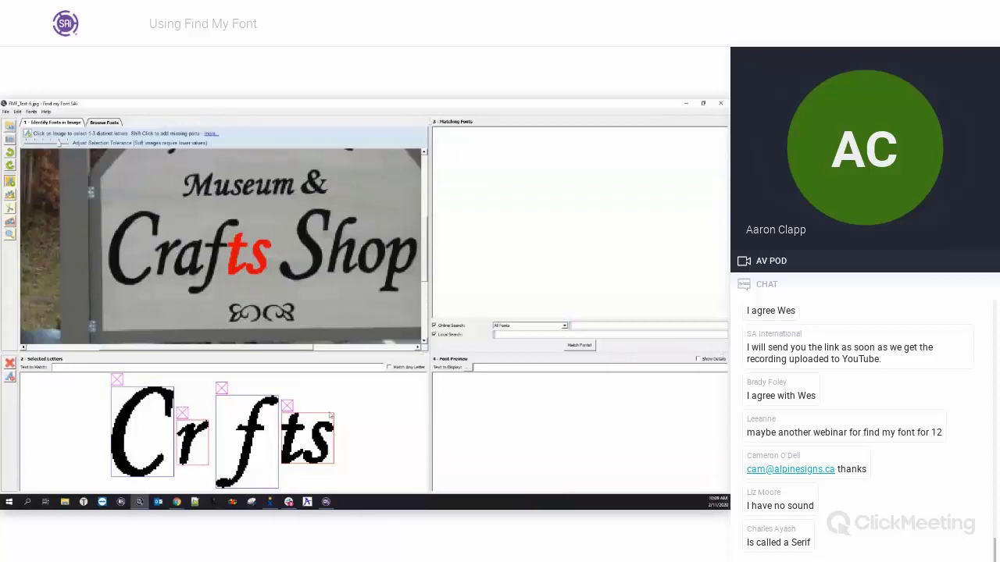
left_click(288, 406)
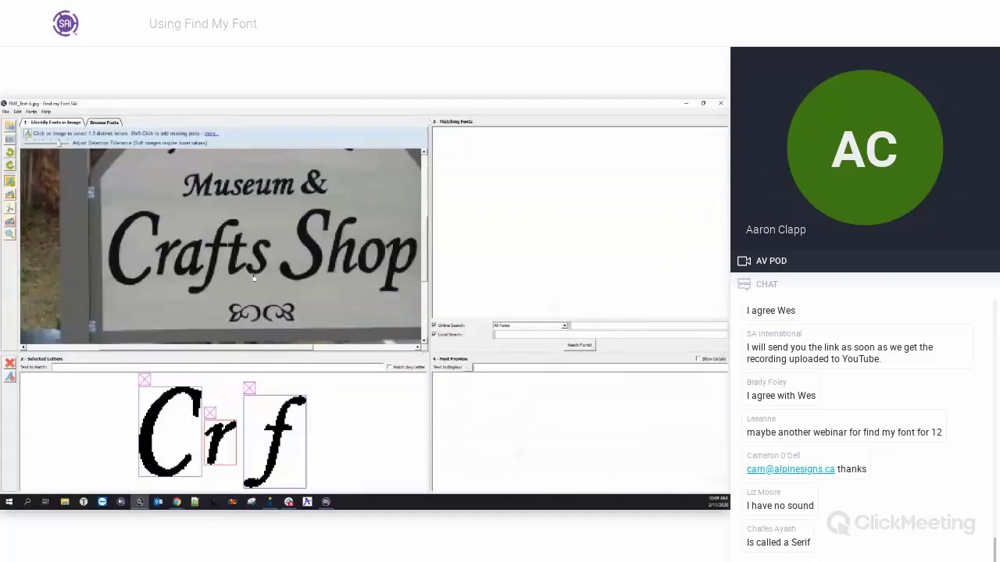
scroll(251, 265, "up", 1)
scroll(251, 265, "up", 4)
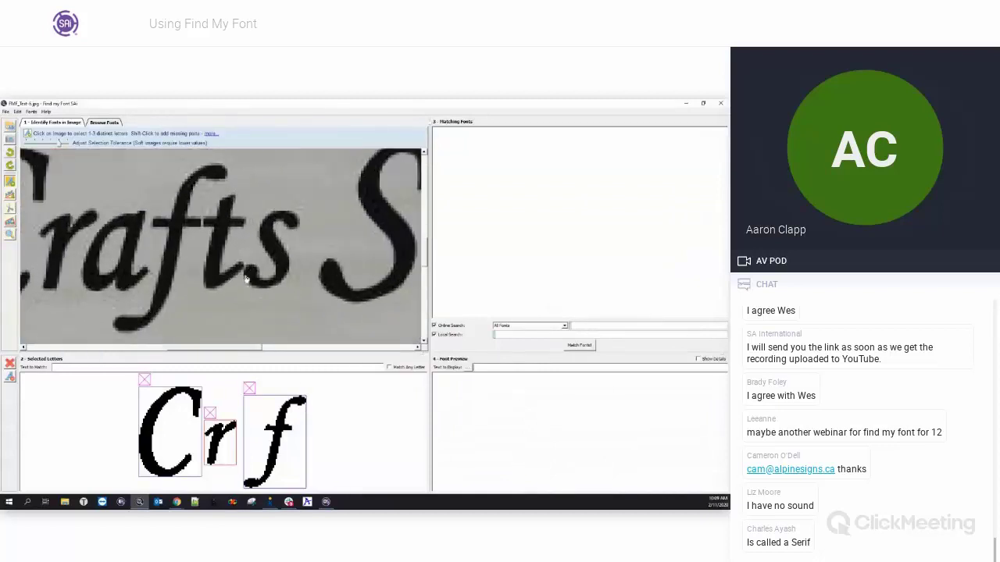
left_click(10, 208)
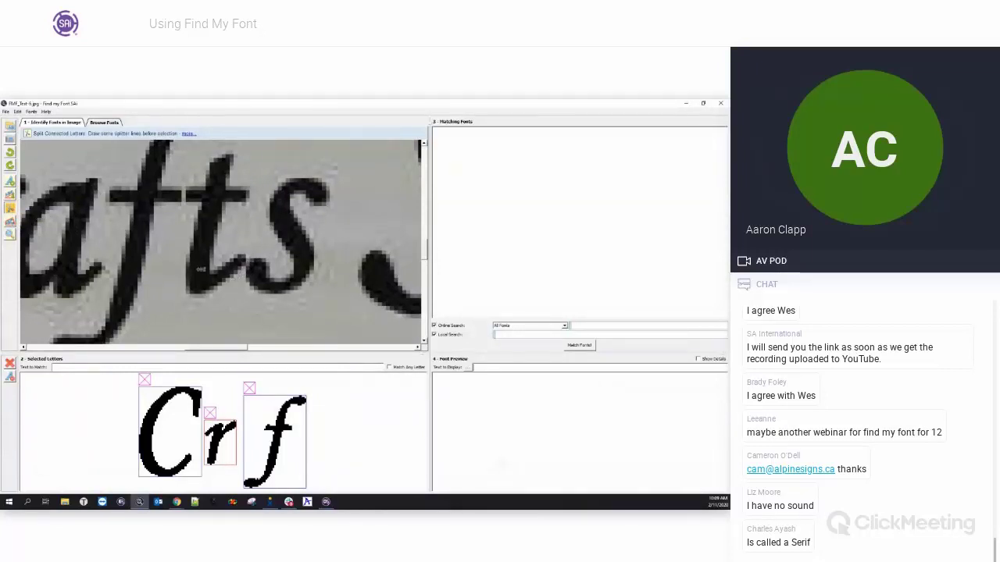
Step: Add the separated letters t and s of "Crafts" to the selected letters one at a time
scroll(200, 270, "down", 3)
scroll(236, 271, "down", 2)
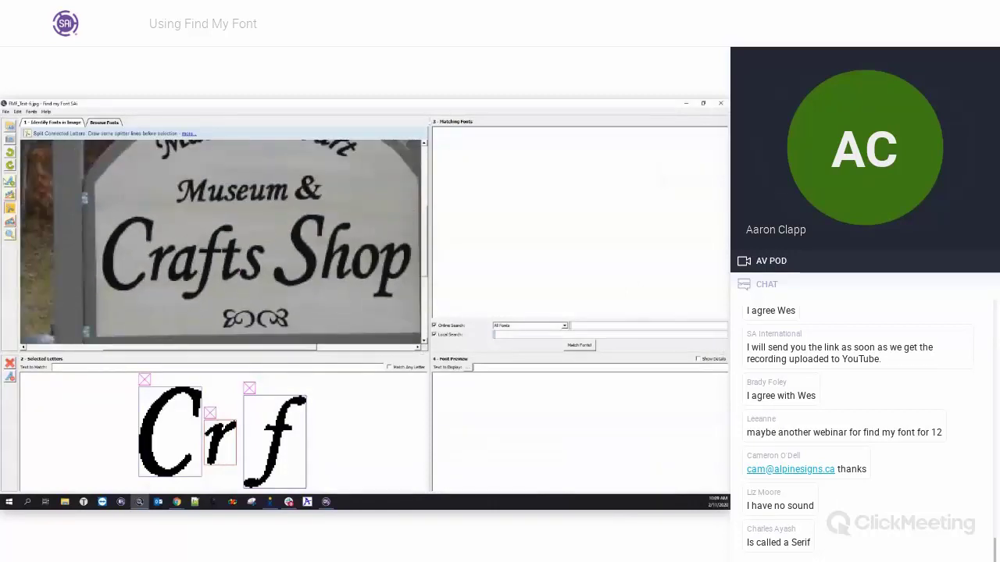
left_click(9, 182)
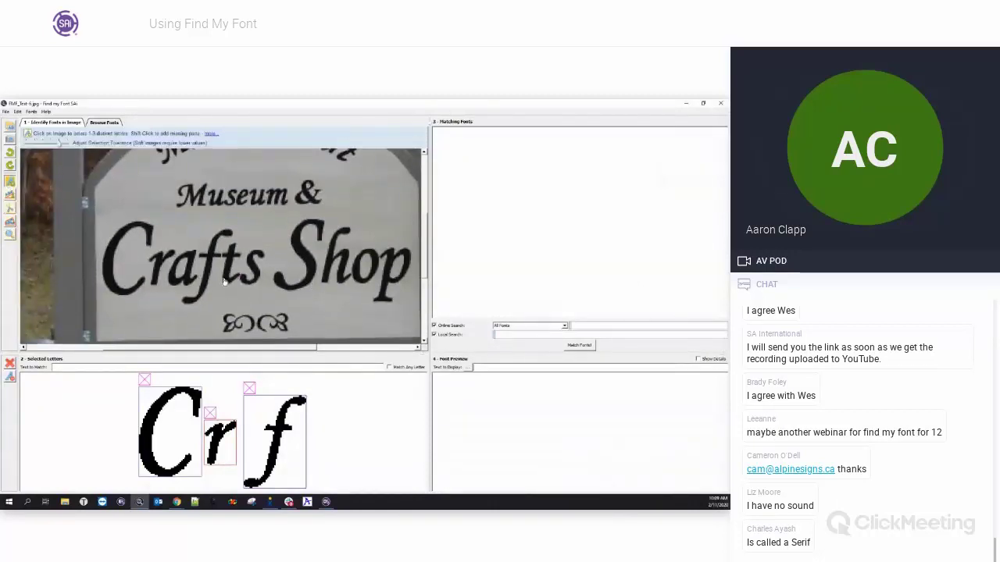
left_click(226, 283)
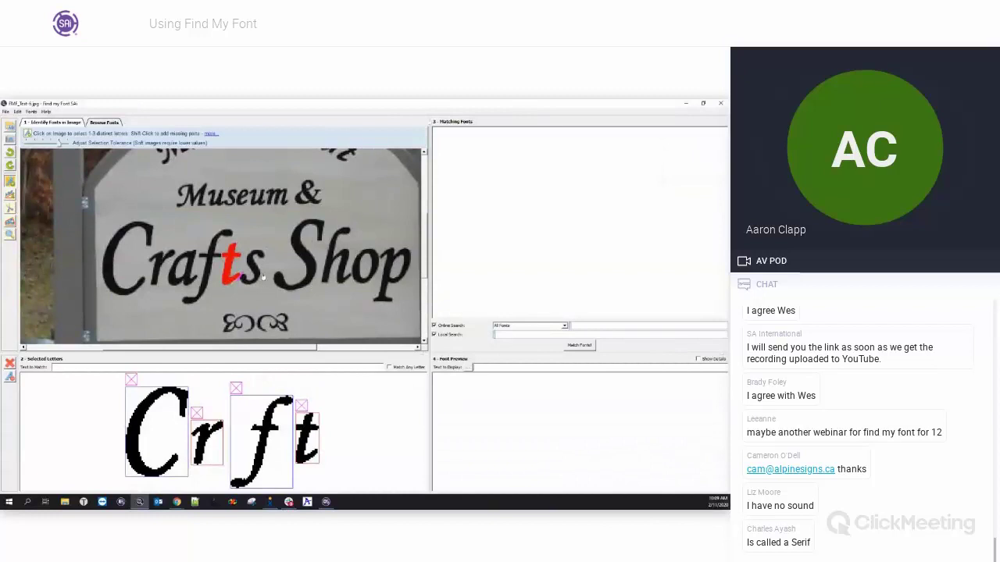
left_click(252, 267)
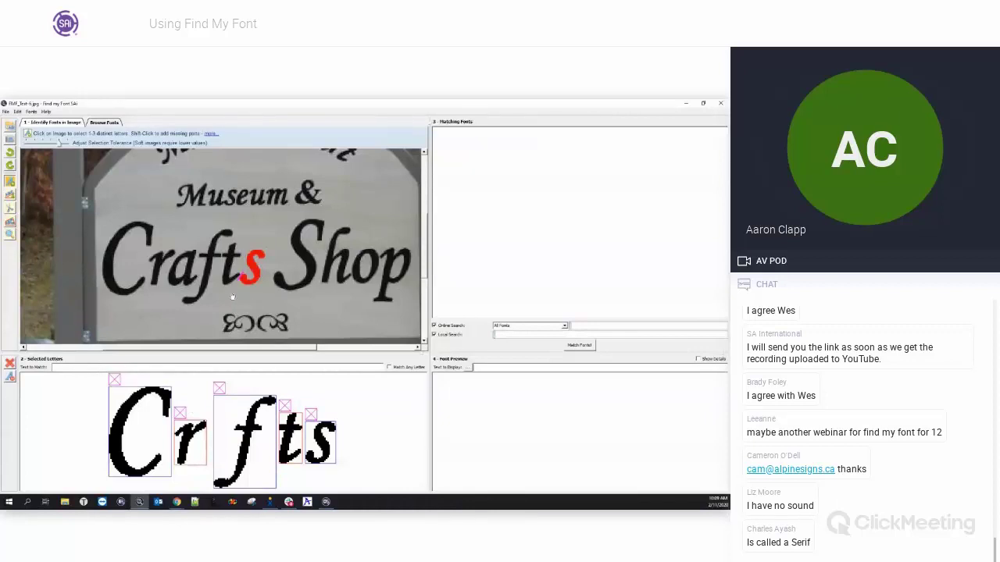
Step: Set the text to match to "Crfts" and run the font match
left_click(71, 367)
type("rf")
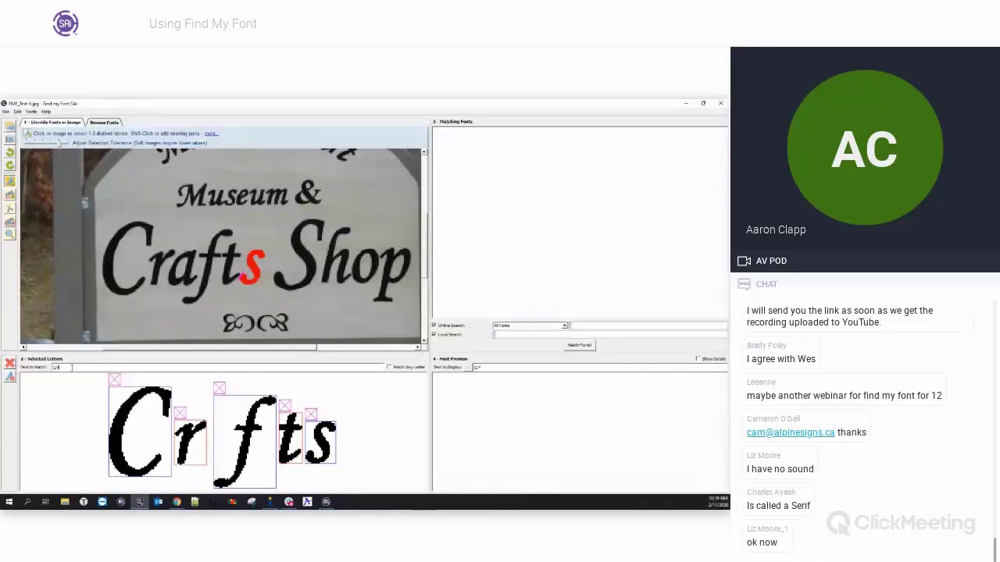
type("ts")
key("Return")
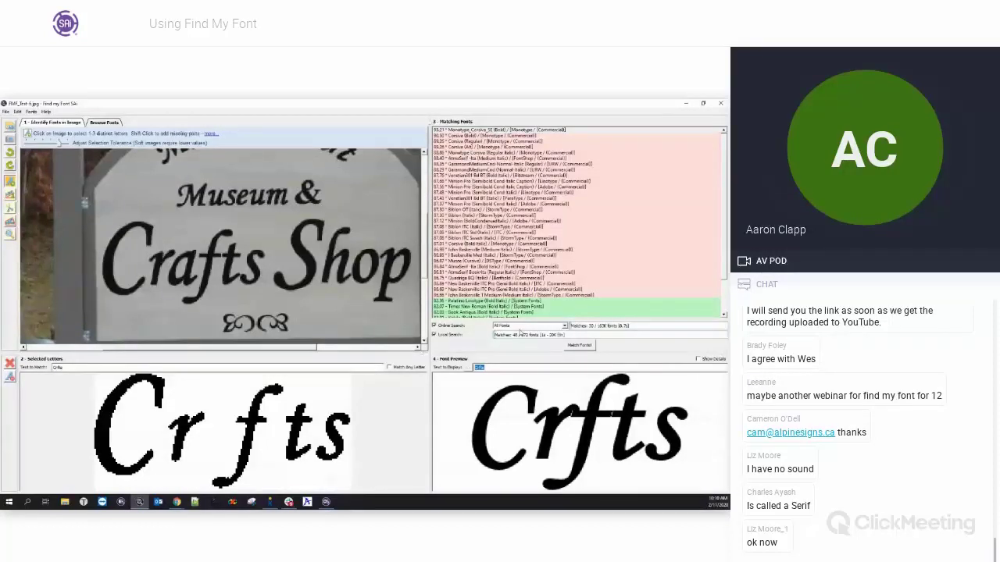
Step: Preview the matched fonts Palatino Linotype (Bold Italic), Monotype_Corsiva_SE (Bold) and Corsiva (Bold) for comparison with the sign lettering
left_click(467, 303)
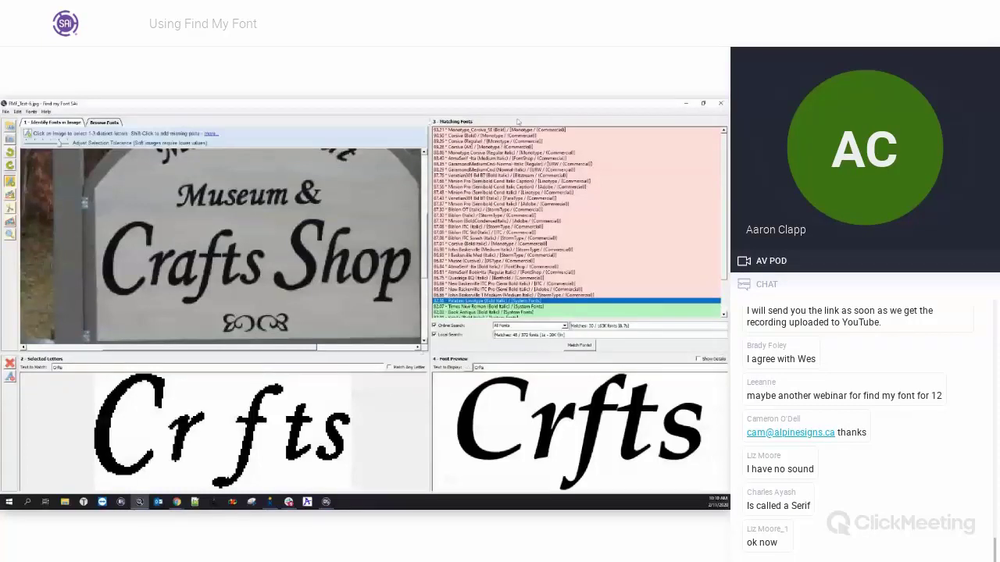
left_click(460, 130)
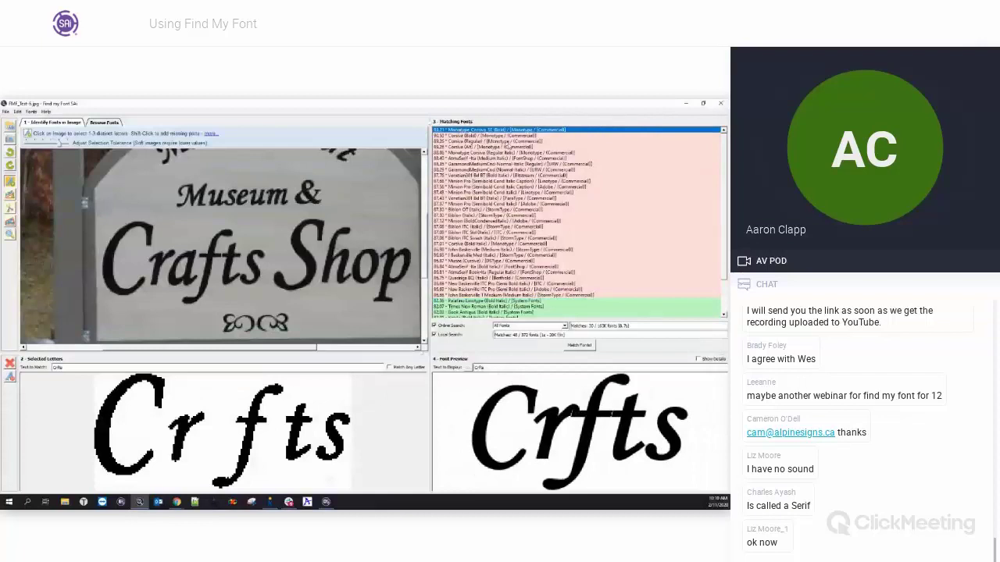
left_click(460, 135)
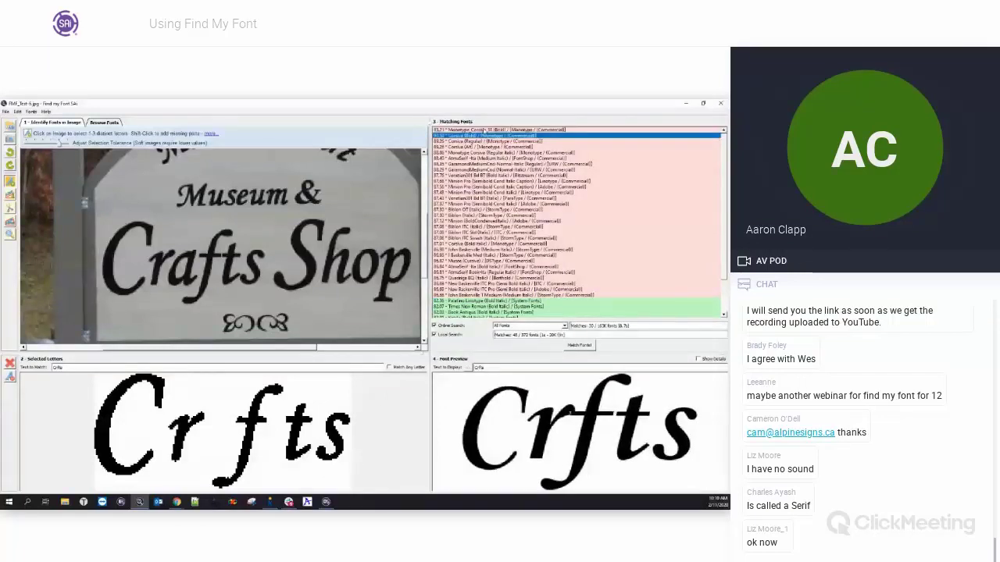
Step: Select the matched font Monotype_Corsiva_SE (Bold) and view its page online
left_click(482, 130)
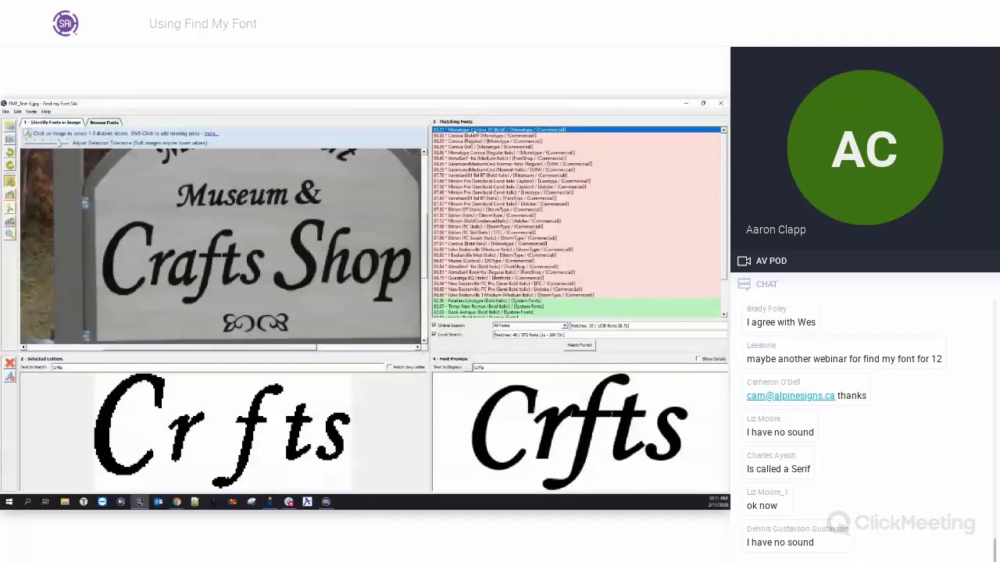
right_click(476, 135)
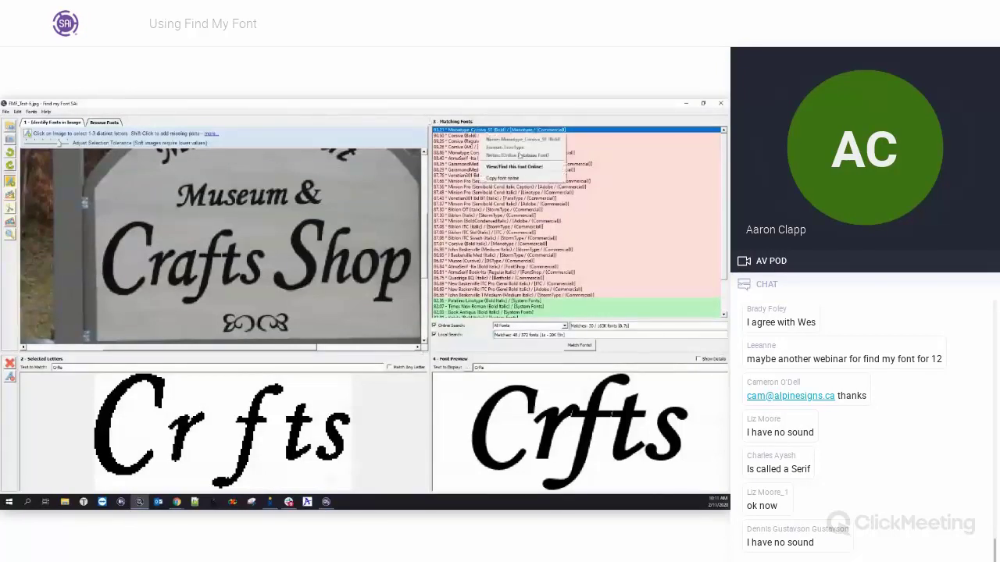
left_click(534, 167)
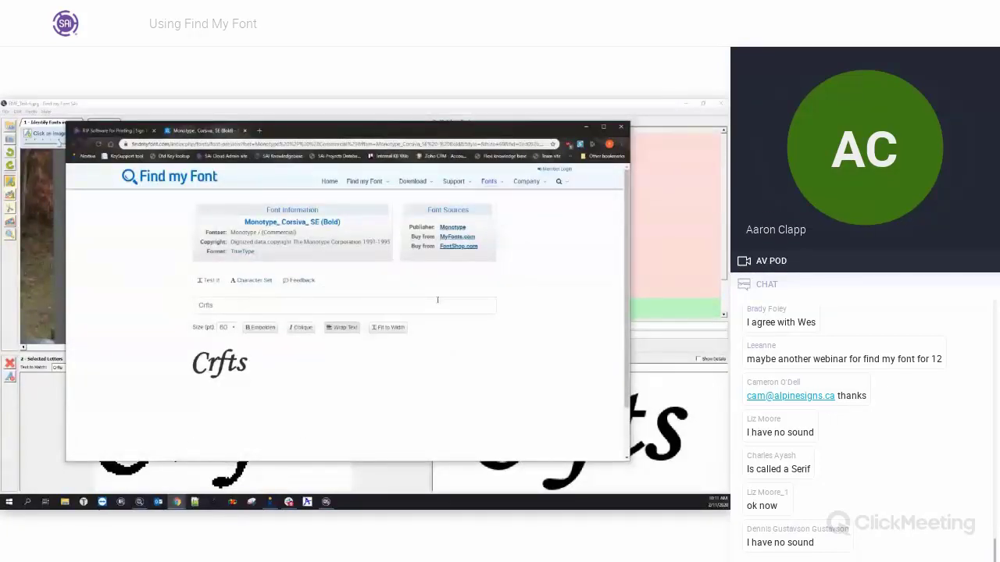
Step: Change the sample text on the Monotype_Corsiva_SE (Bold) web page to "Hi this is a test"
left_click_drag(437, 300, 169, 315)
type("H")
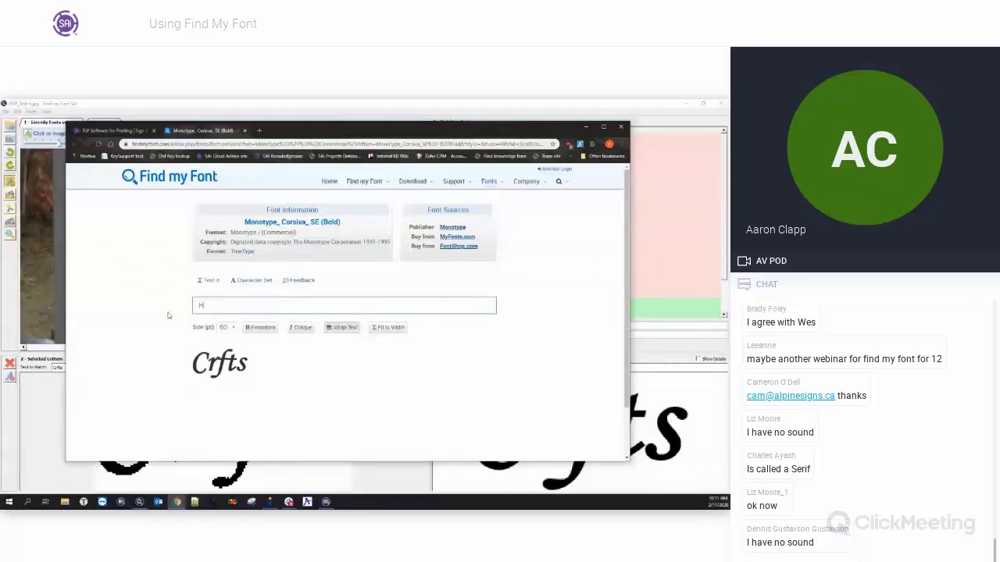
type("i this is a te")
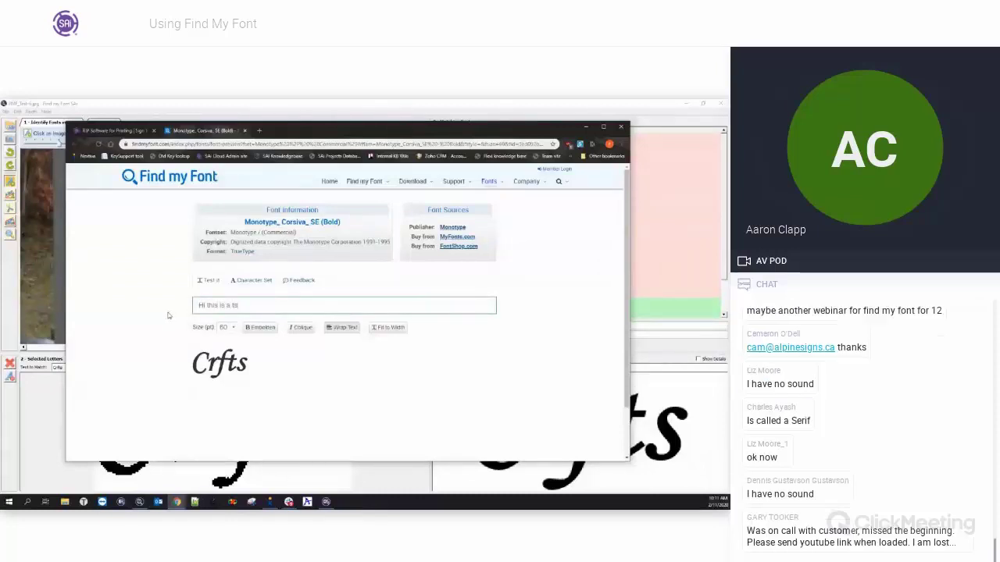
type("st")
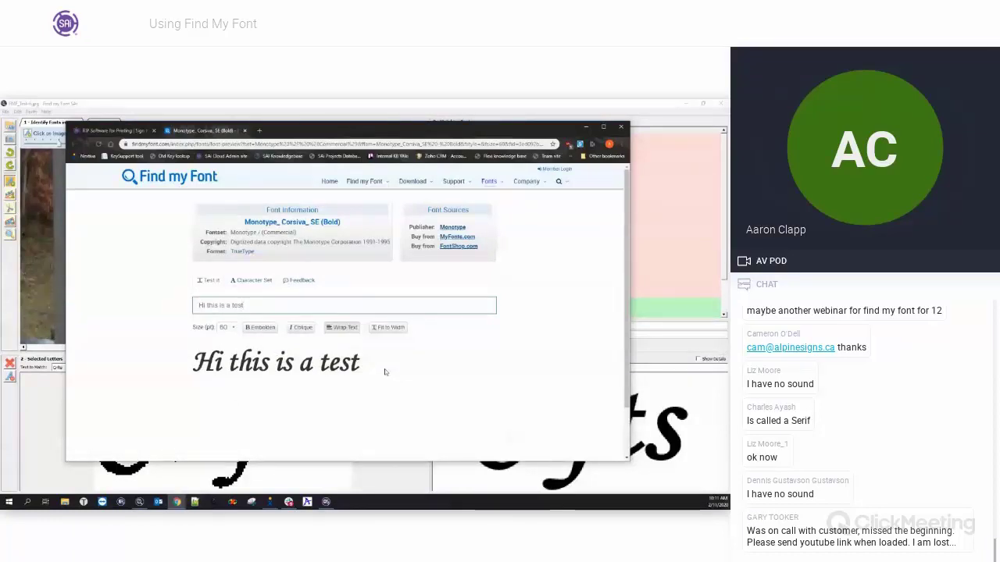
Step: View the full character set of Monotype_Corsiva_SE (Bold) and highlight the font's name in its information
left_click(248, 281)
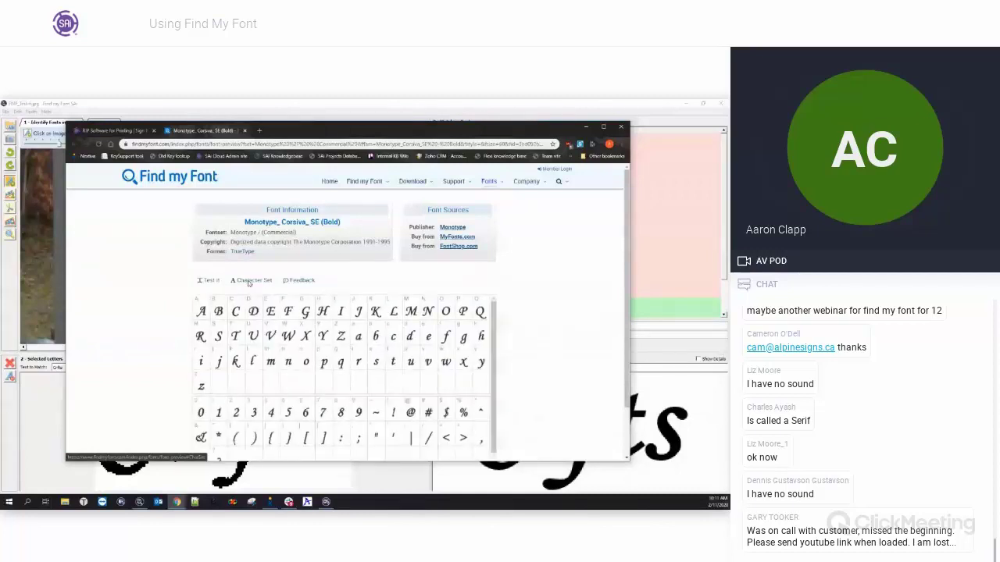
scroll(248, 283, "down", 1)
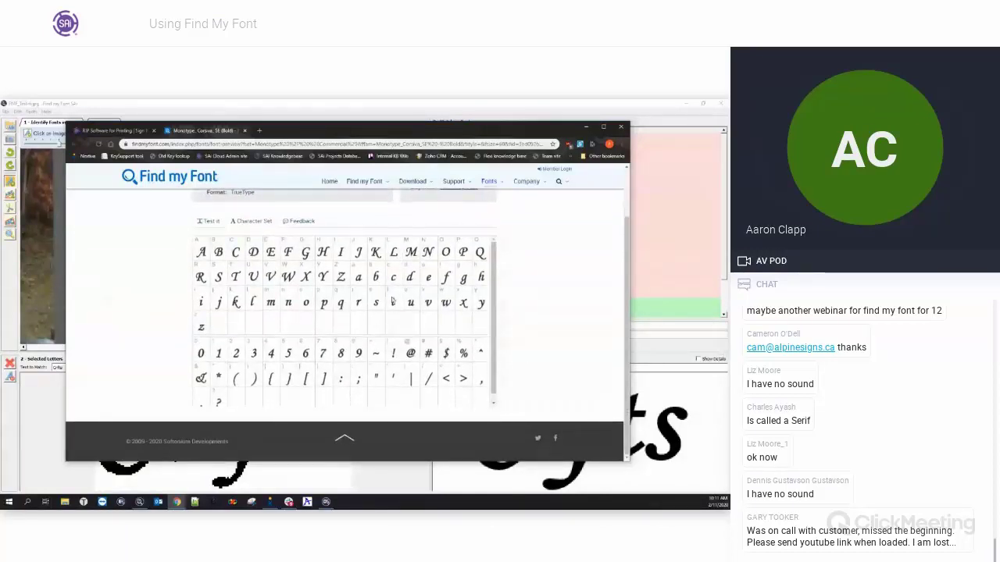
scroll(392, 301, "up", 1)
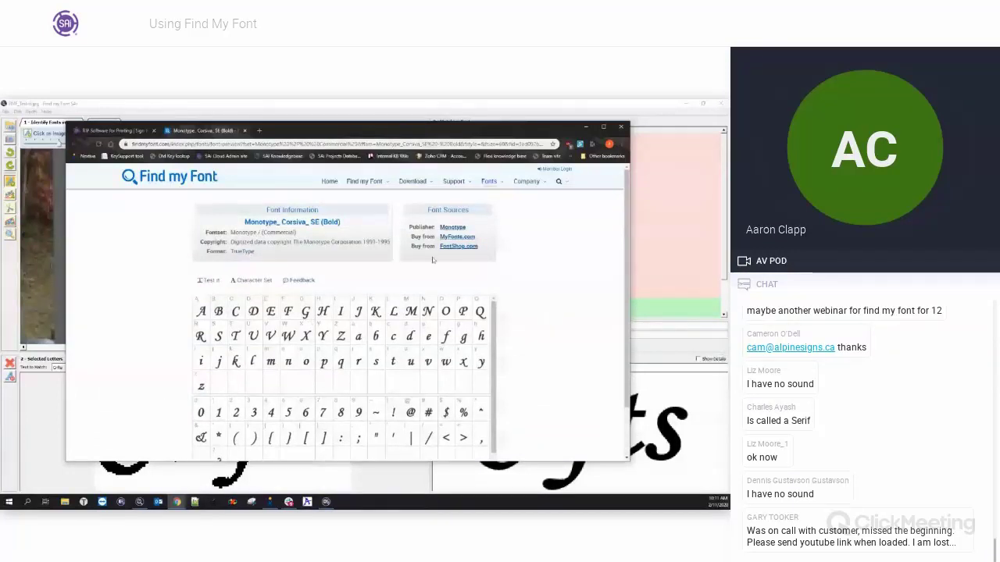
left_click_drag(341, 222, 243, 222)
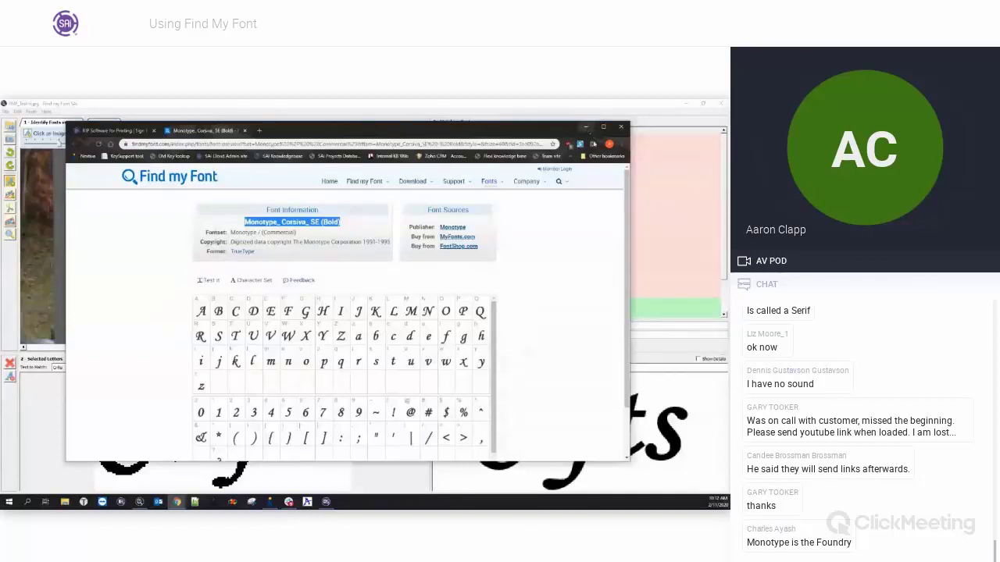
Step: Return to Find my Font and open the test image FMF_Test-2.png
left_click(585, 127)
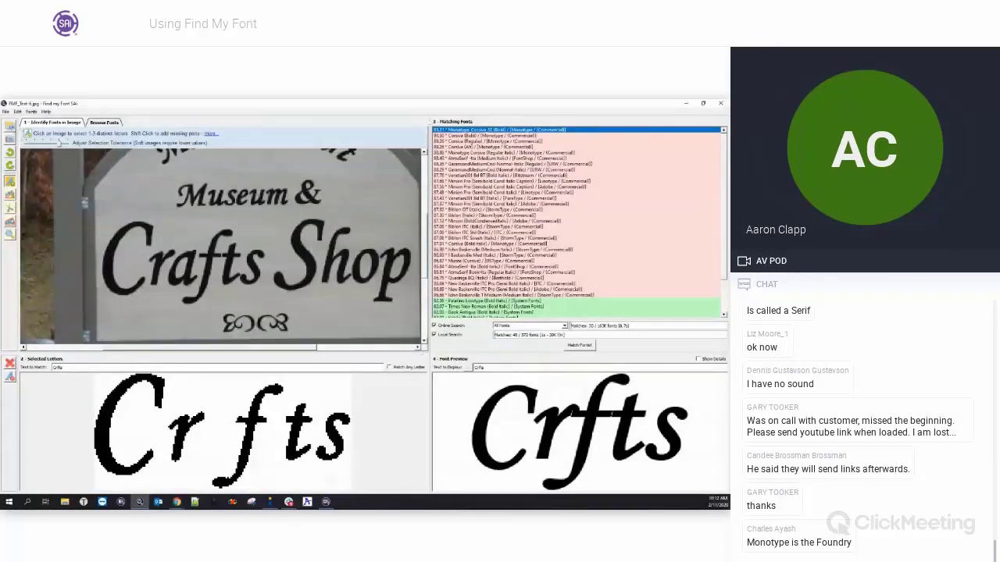
left_click(9, 127)
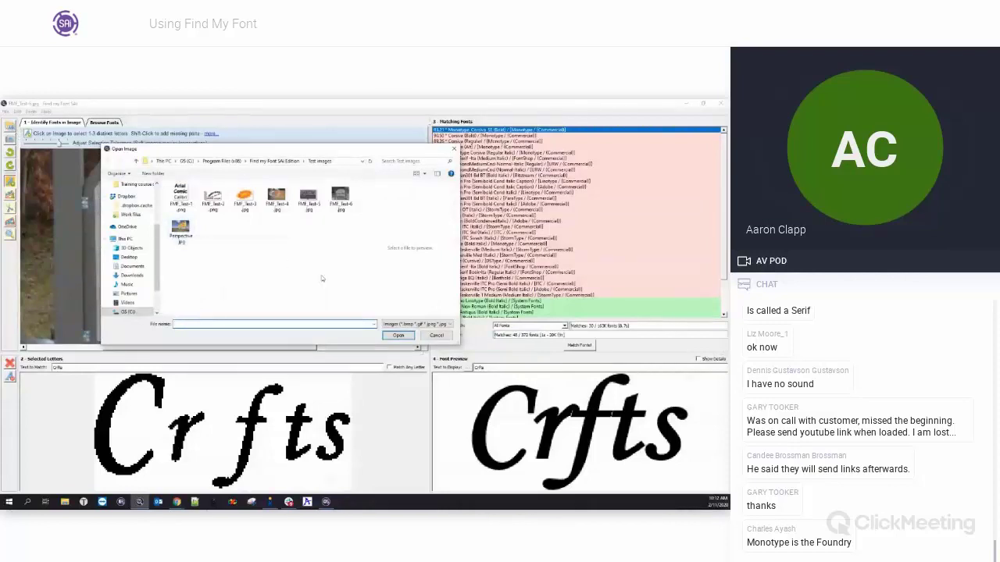
left_click(212, 197)
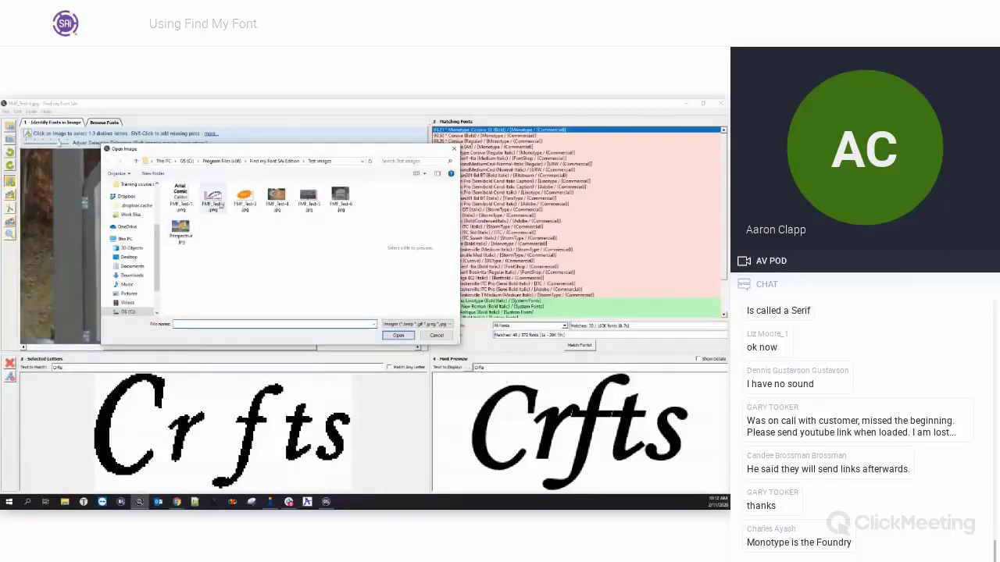
left_click(404, 336)
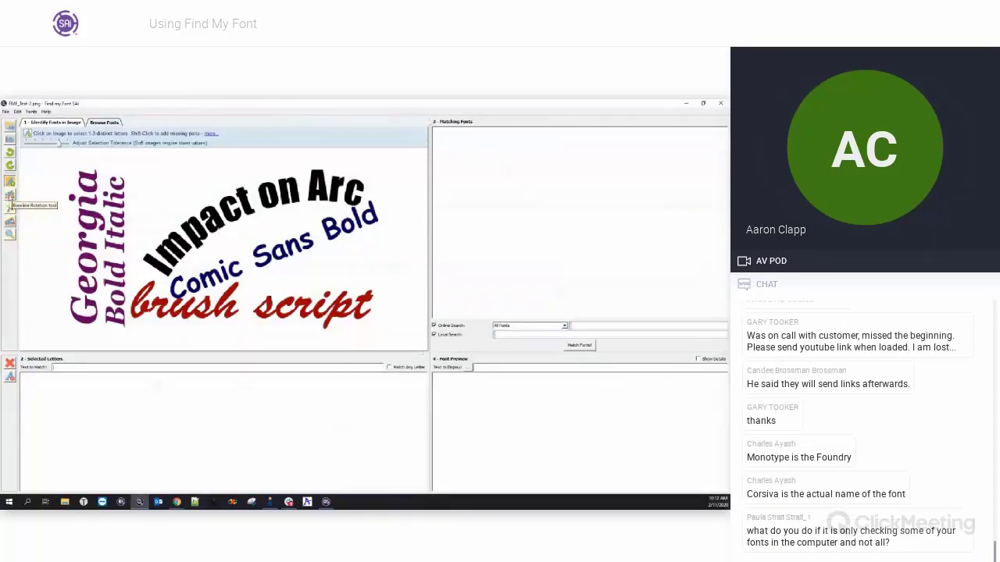
Step: Level the baseline of the m in "Impact on Arc" with the Baseline Rotation tool and select that letter for matching
left_click(10, 196)
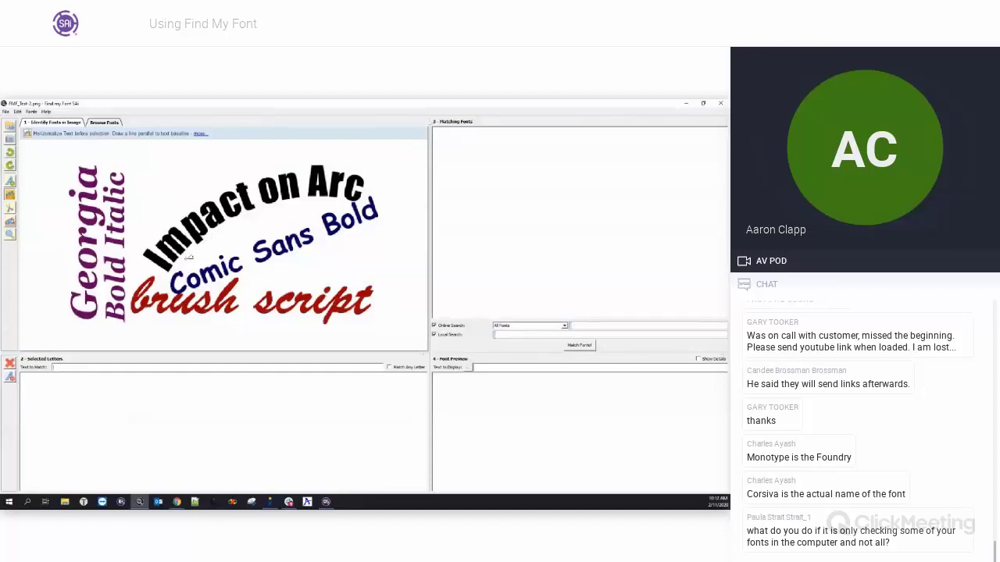
left_click_drag(182, 264, 210, 234)
scroll(187, 250, "up", 3)
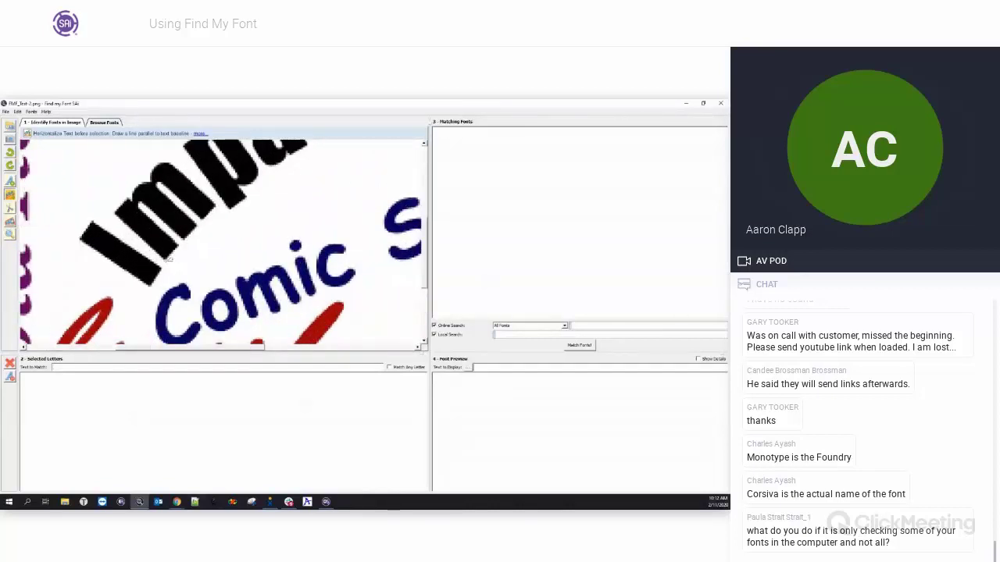
mouse_move(168, 260)
left_mouse_down()
mouse_move(223, 218)
mouse_move(225, 201)
left_mouse_up()
left_click_drag(223, 201, 223, 201)
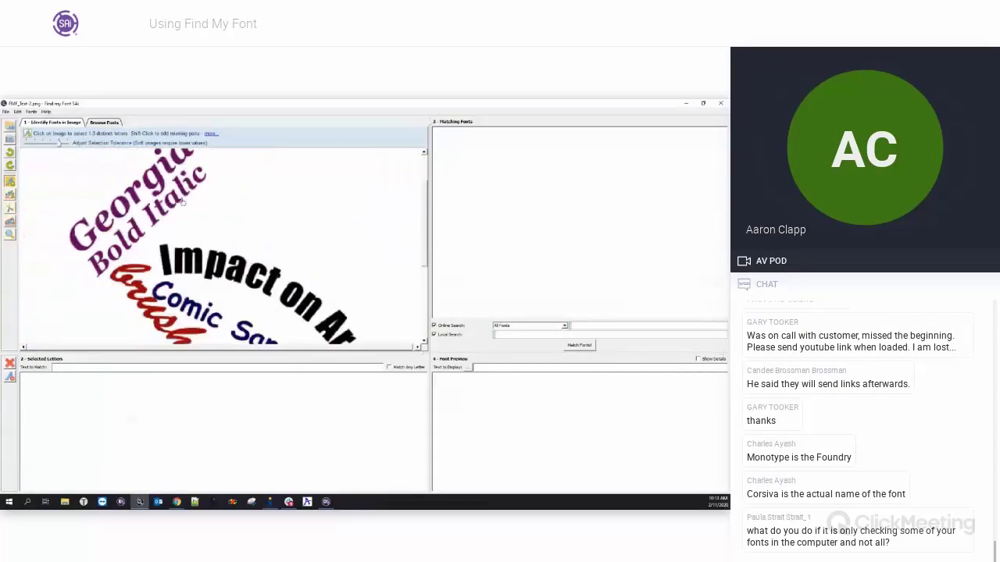
scroll(192, 289, "up", 3)
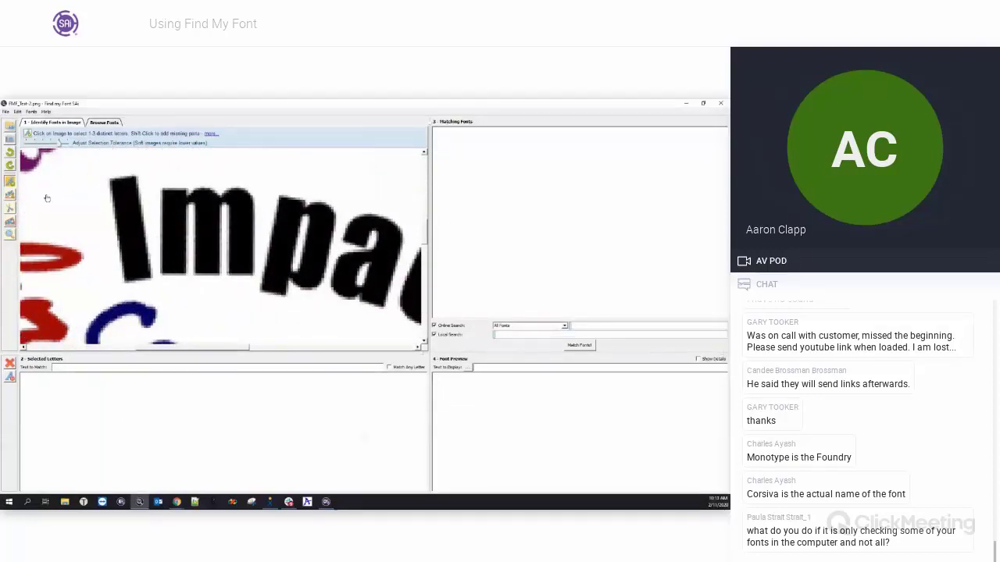
left_click(202, 221)
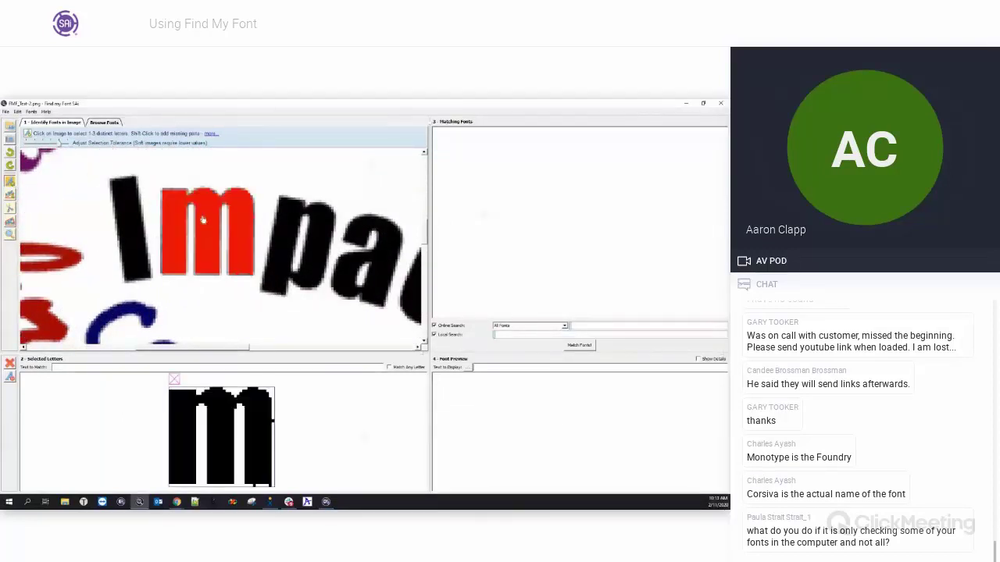
Step: Rotate the image to level the baseline of the a in "Impact" and add that letter to the selected letters
scroll(167, 250, "down", 2)
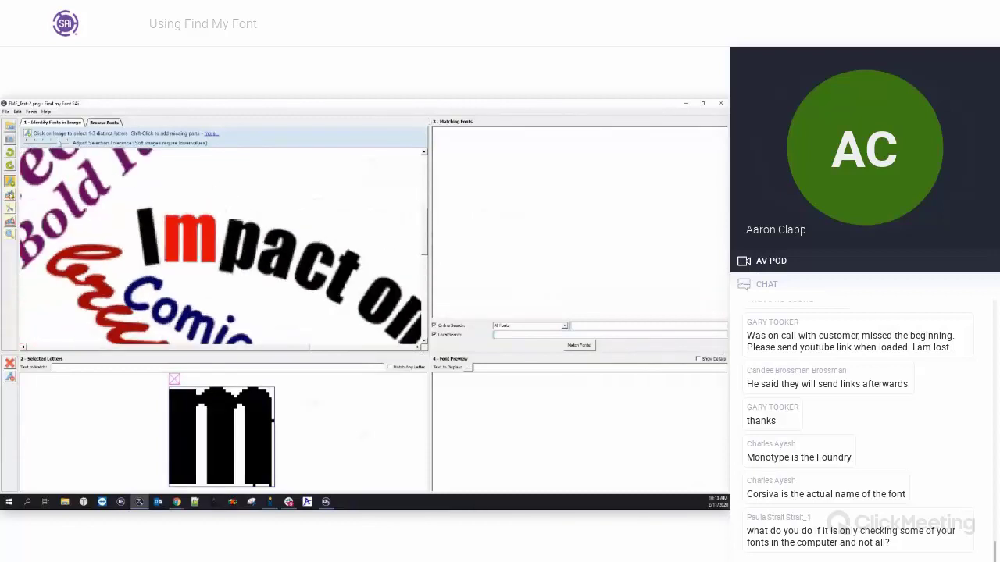
left_click(9, 195)
scroll(174, 239, "down", 1)
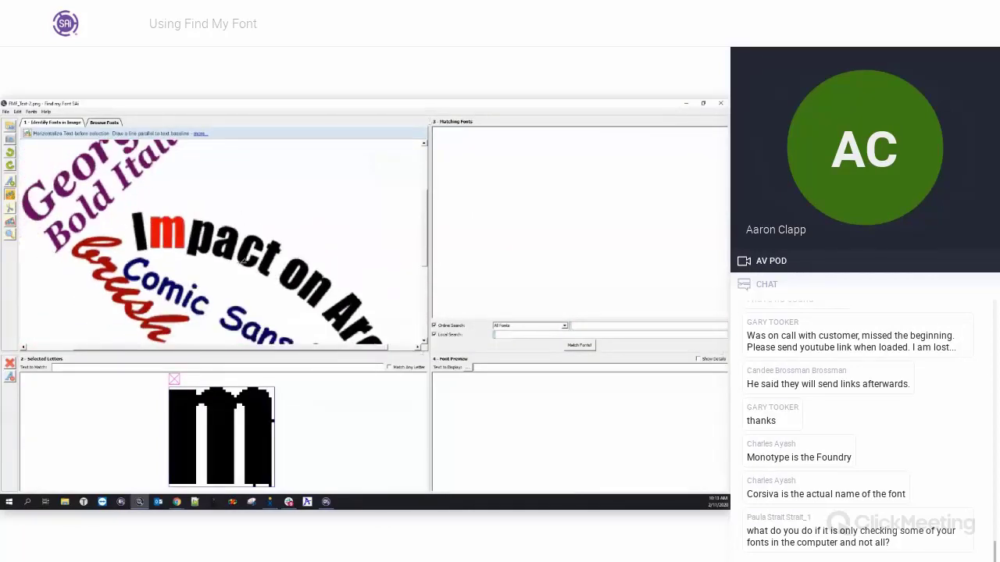
scroll(242, 262, "up", 2)
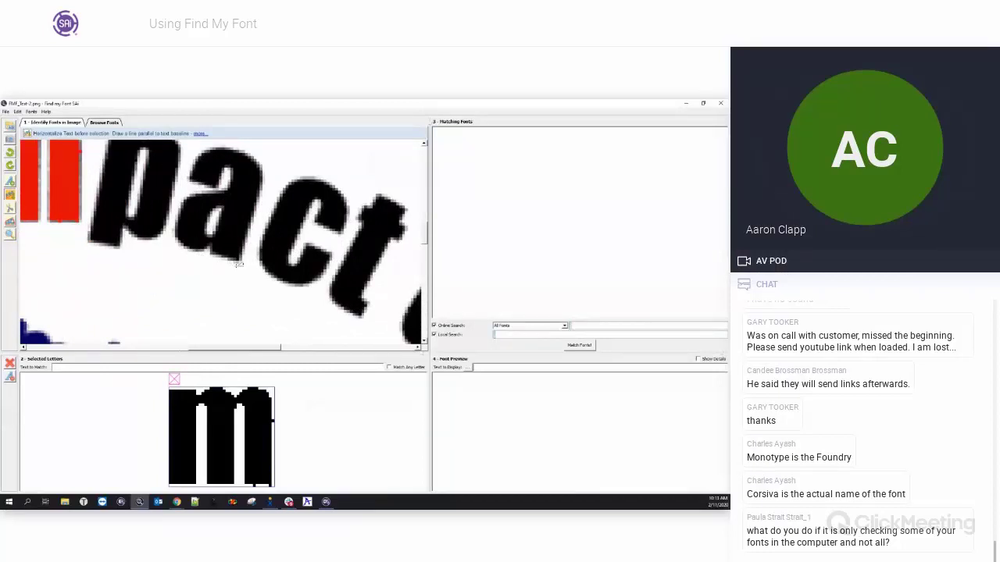
left_click_drag(239, 264, 164, 241)
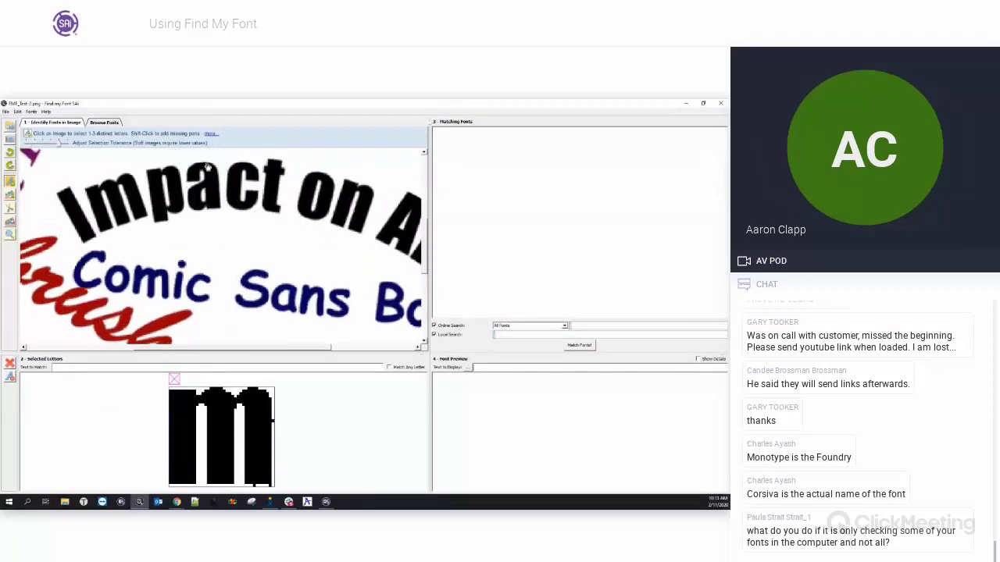
left_click(221, 209)
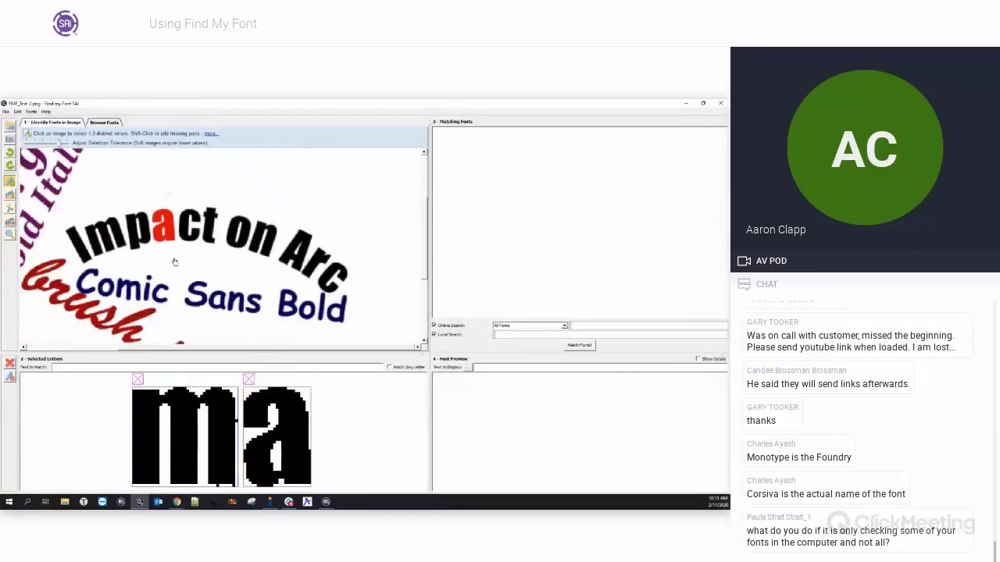
Step: Rotate the image to level the baseline of the n in "on" and add that letter to the selected letters
left_click(10, 194)
scroll(284, 248, "up", 3)
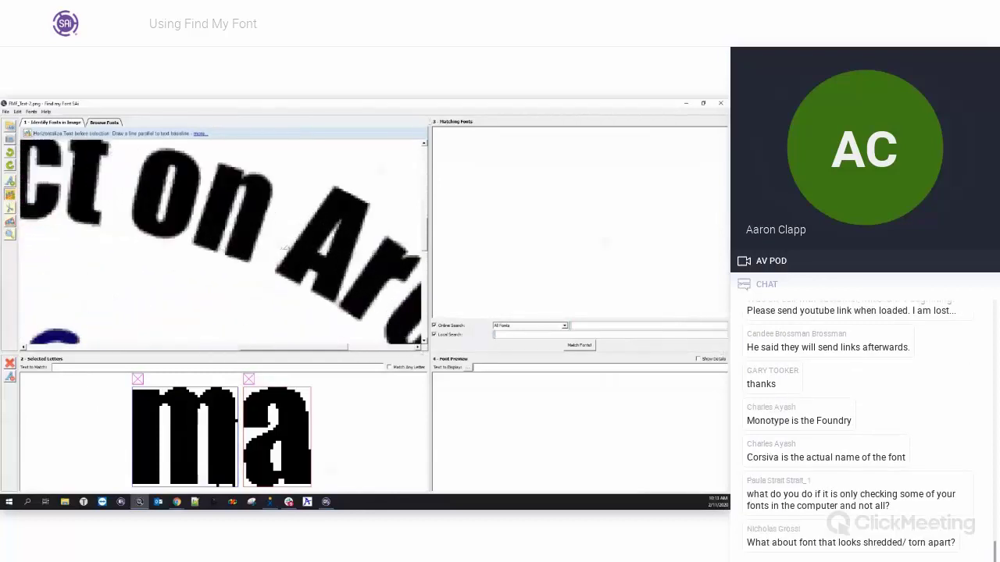
scroll(189, 237, "up", 2)
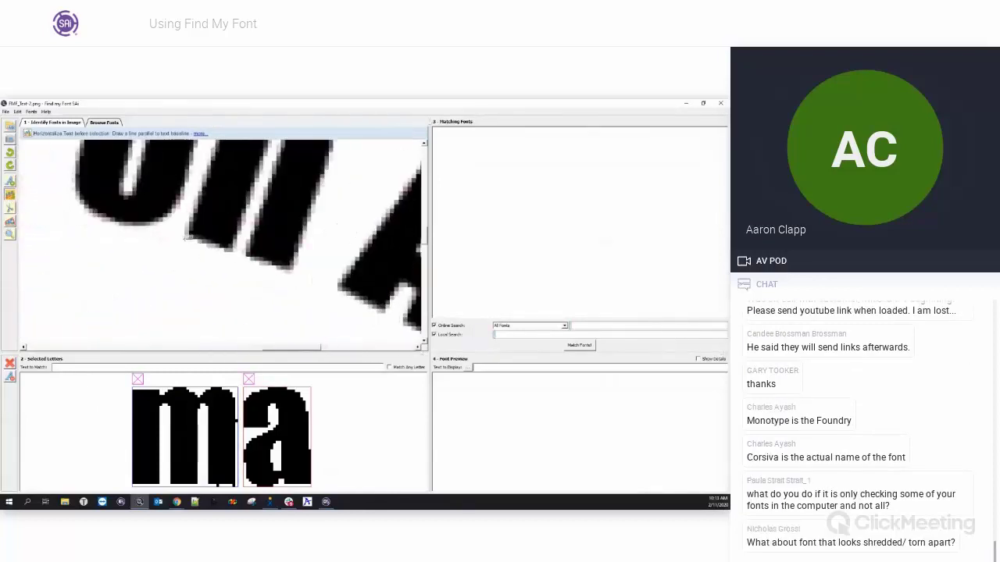
left_click_drag(187, 237, 287, 277)
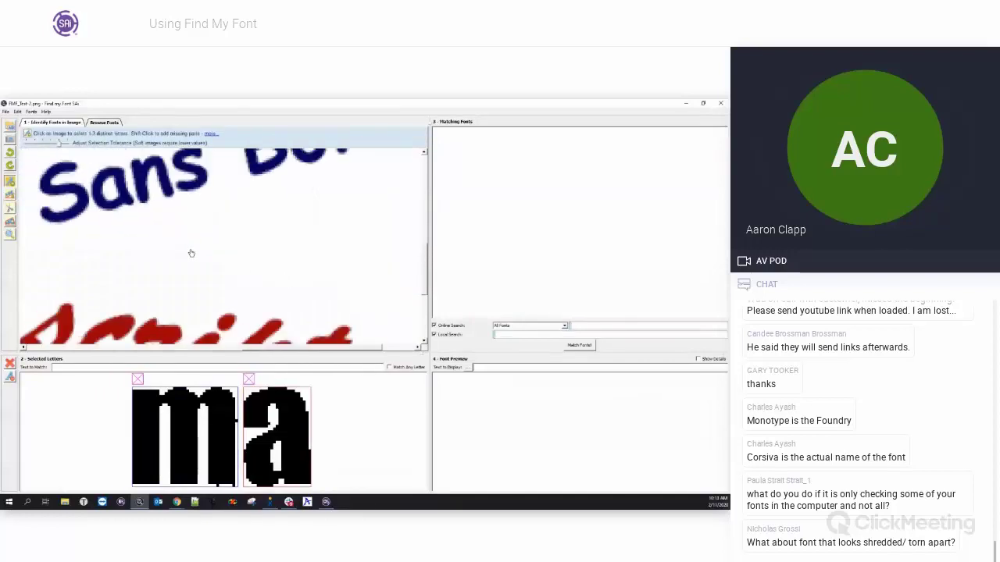
scroll(297, 212, "up", 5)
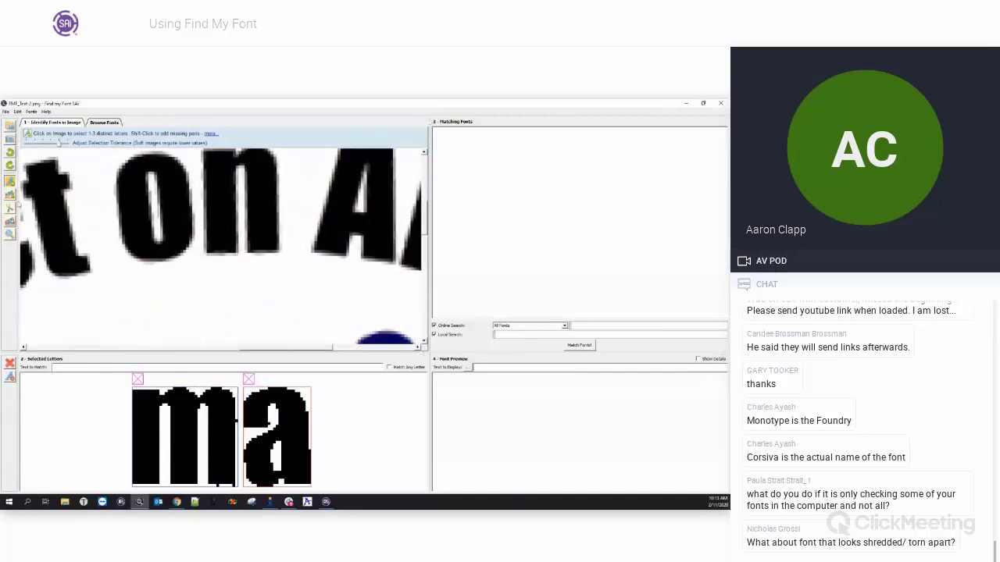
left_click(228, 201)
scroll(200, 254, "down", 1)
scroll(199, 253, "down", 1)
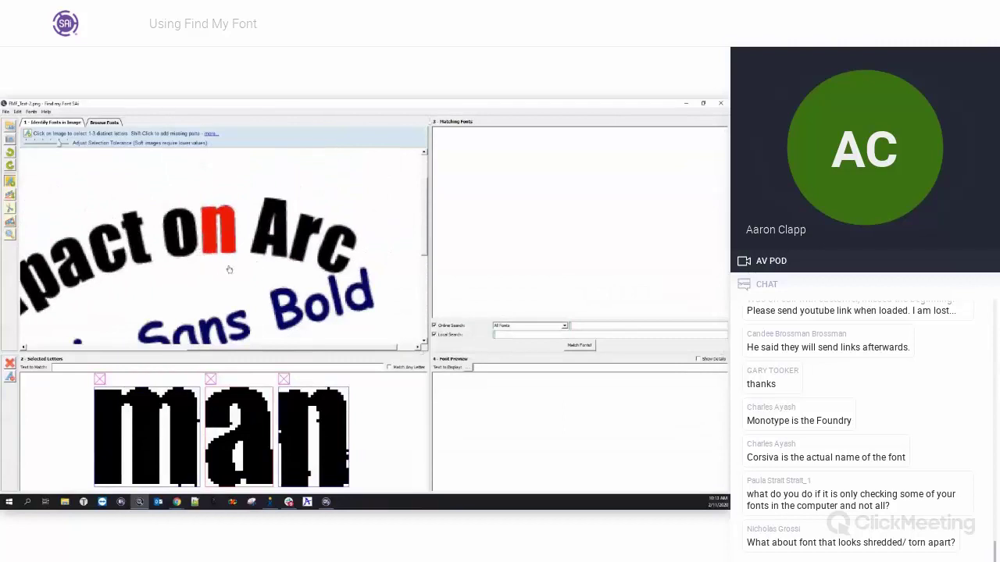
Step: Set the text to match to "man" and run the font match
scroll(233, 270, "down", 1)
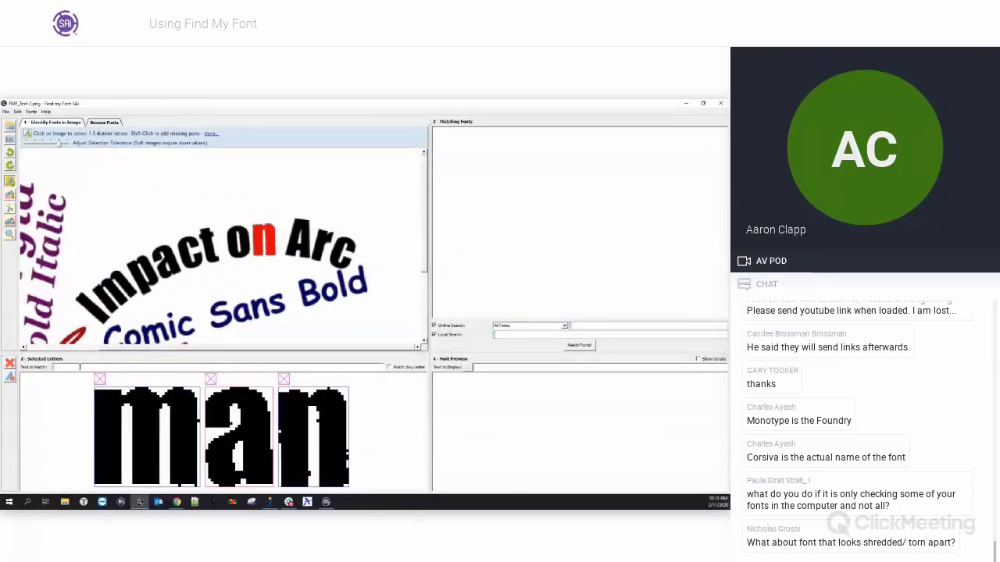
type("an")
key("Return")
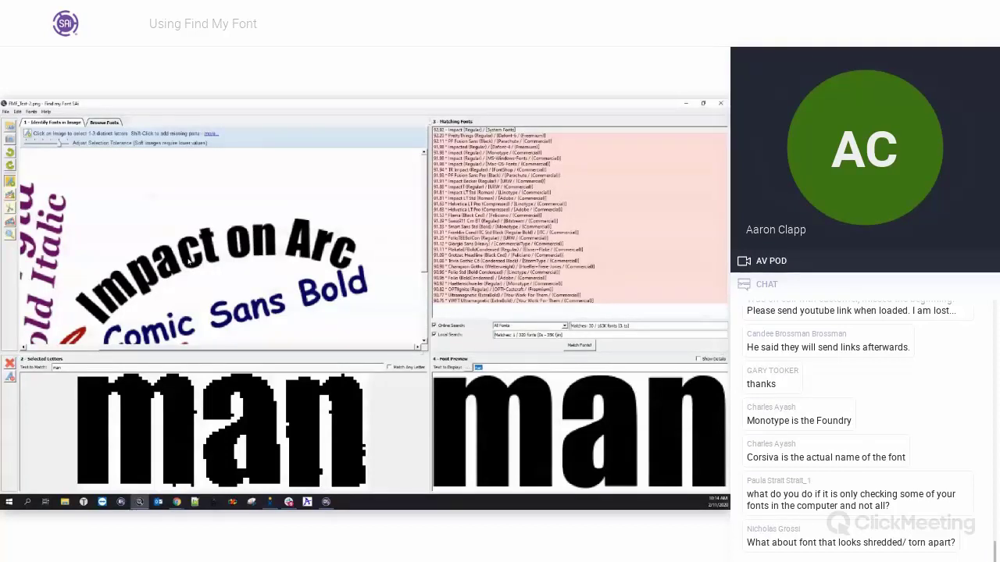
Step: Open the test image Perspective.jpg
scroll(241, 249, "down", 3)
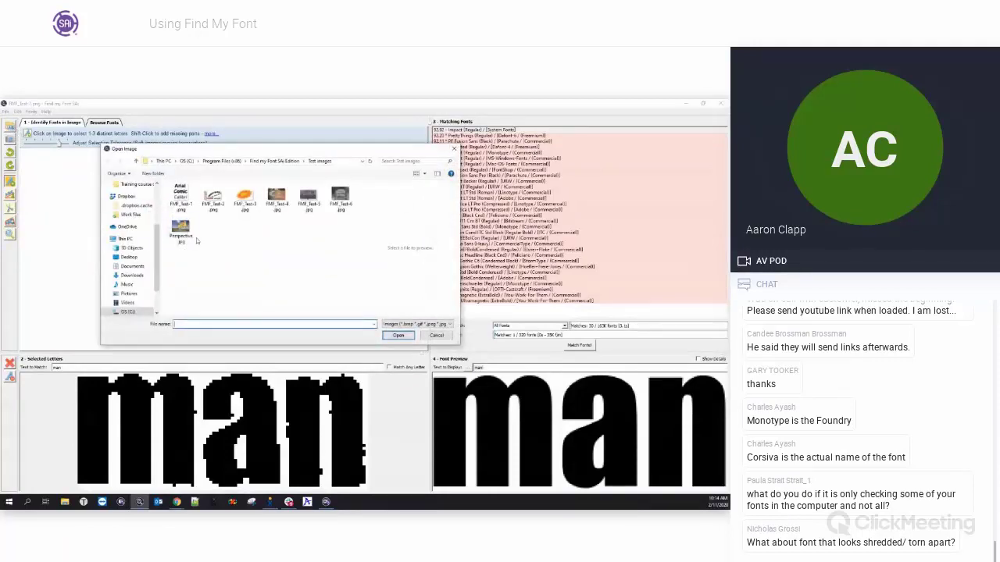
left_click(185, 227)
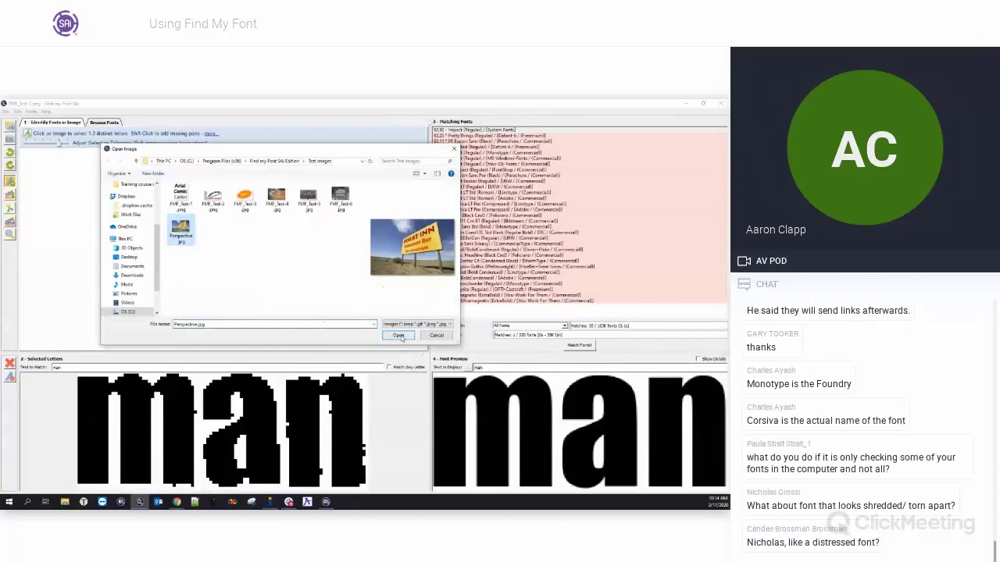
key("Return")
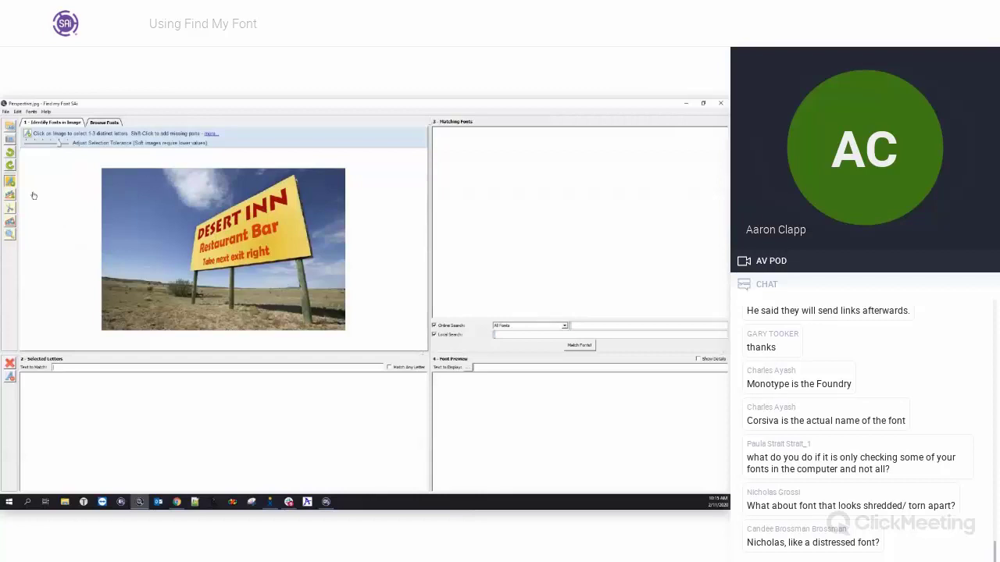
left_click(202, 236)
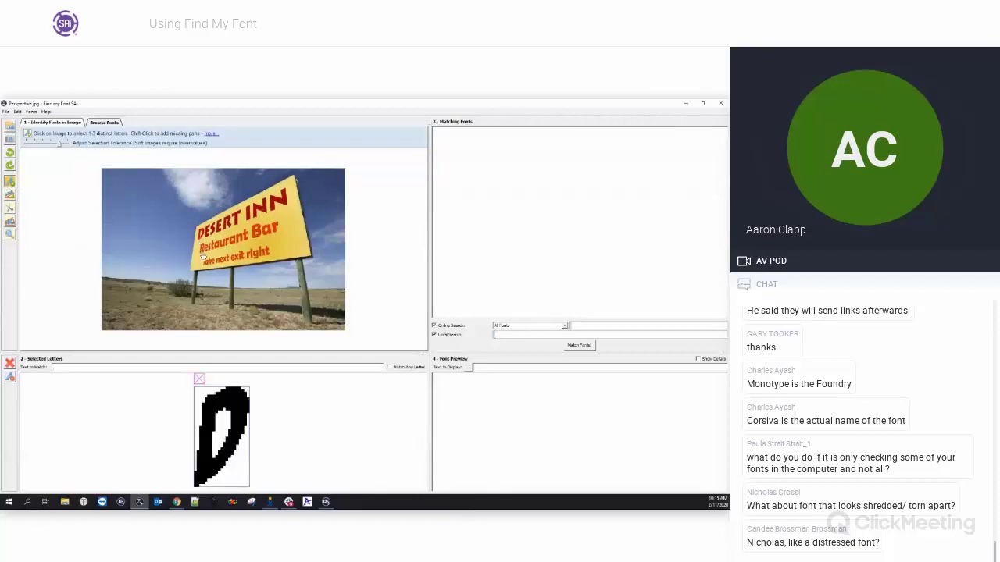
left_click(209, 231)
left_click(217, 229)
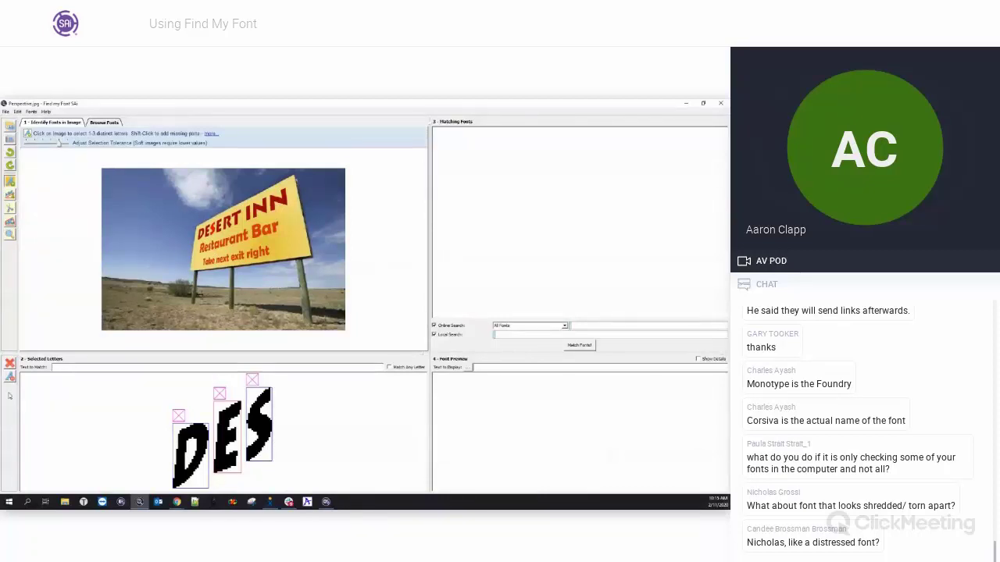
left_click(10, 363)
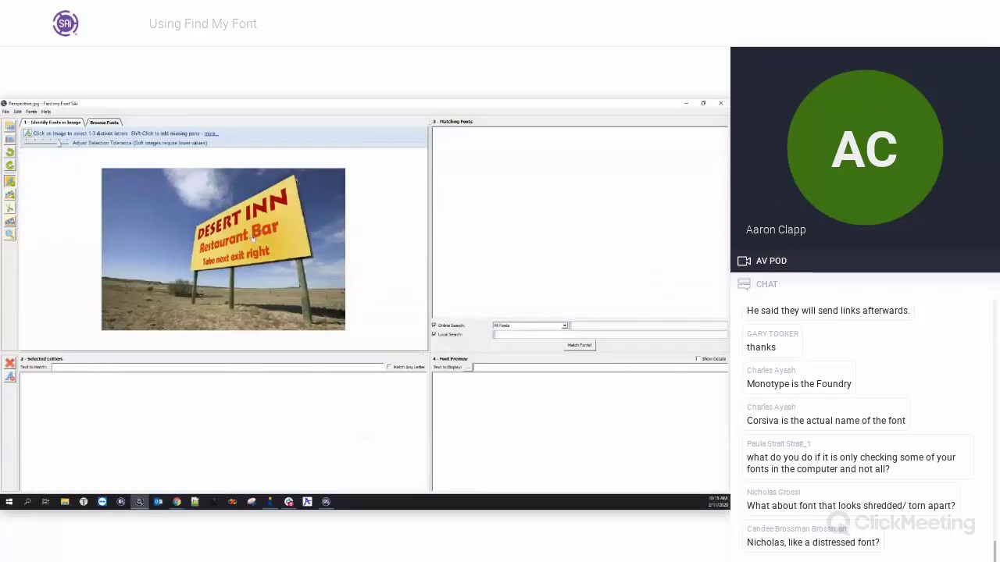
Step: Start an image correction and fit the grid's two left corners to the left corners of the yellow sign
left_click(10, 223)
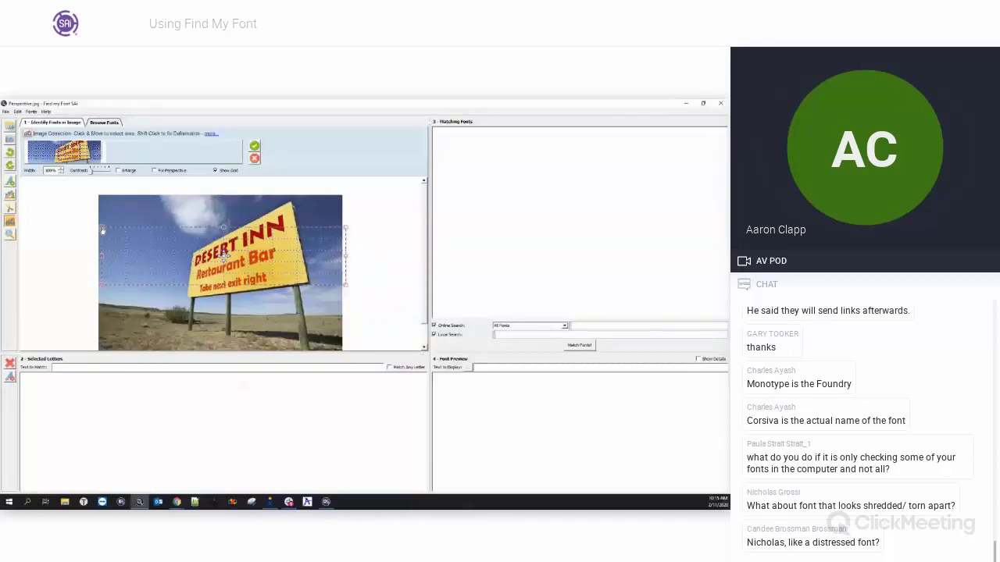
left_click_drag(103, 231, 194, 256)
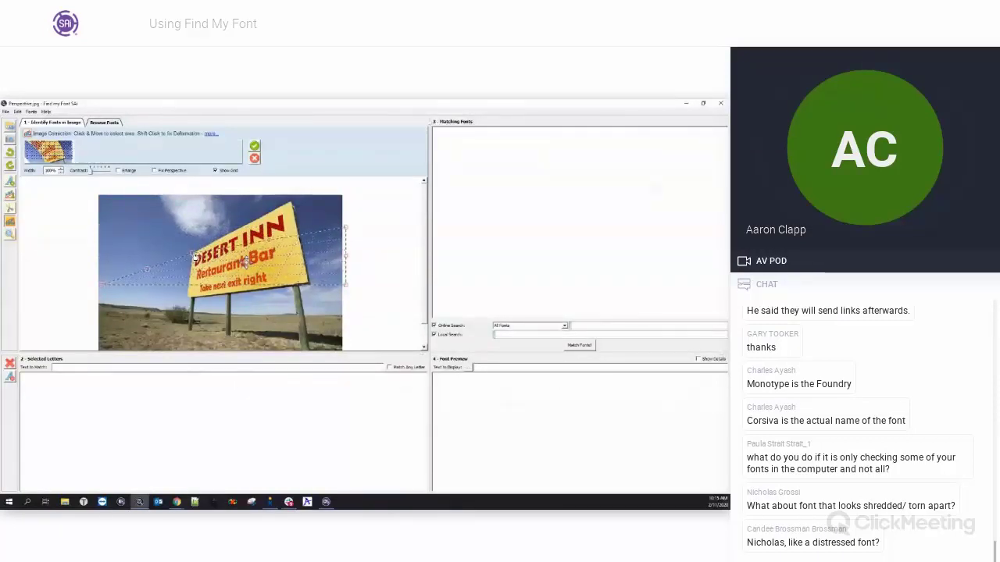
left_click_drag(101, 292, 189, 299)
scroll(185, 301, "up", 5)
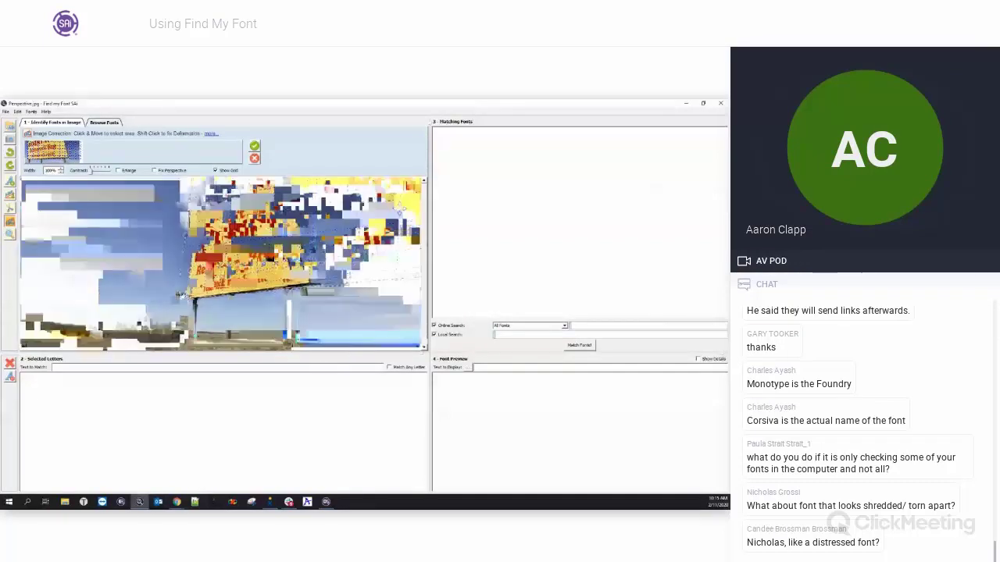
left_click_drag(178, 303, 181, 300)
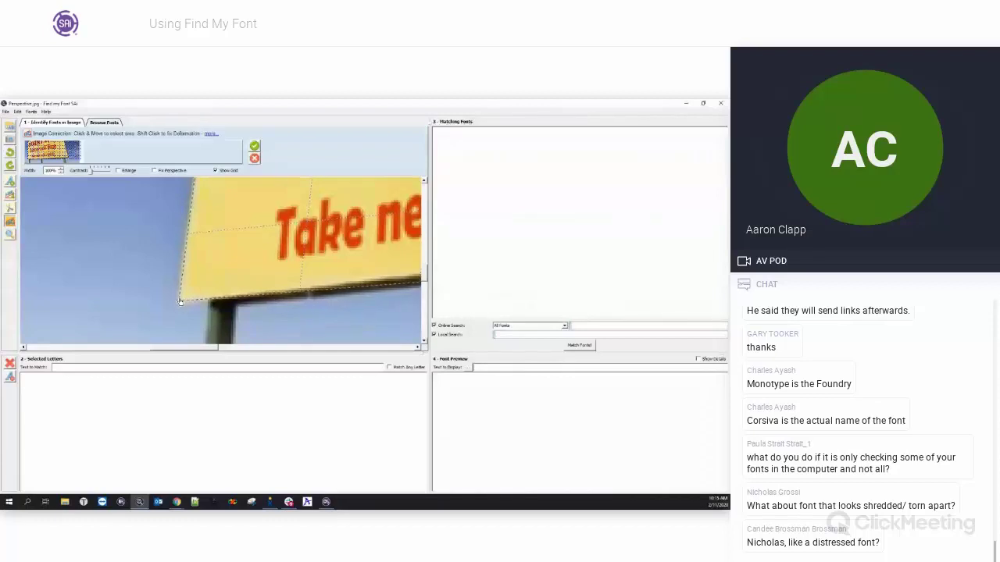
scroll(180, 301, "down", 5)
scroll(255, 265, "up", 1)
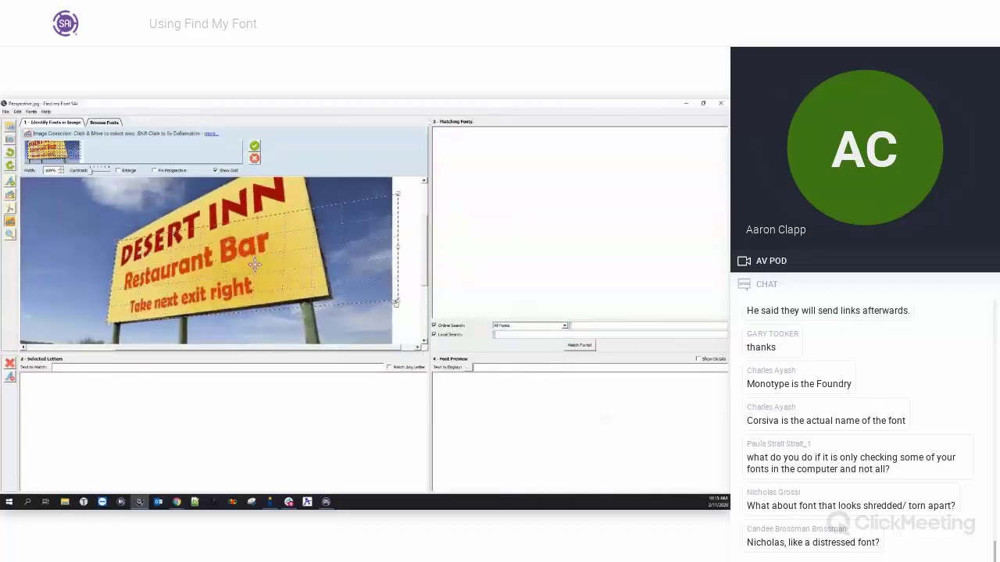
Step: Fit the correction grid's two right corners to the right corners of the sign and check the alignment at each corner
left_click_drag(396, 303, 328, 299)
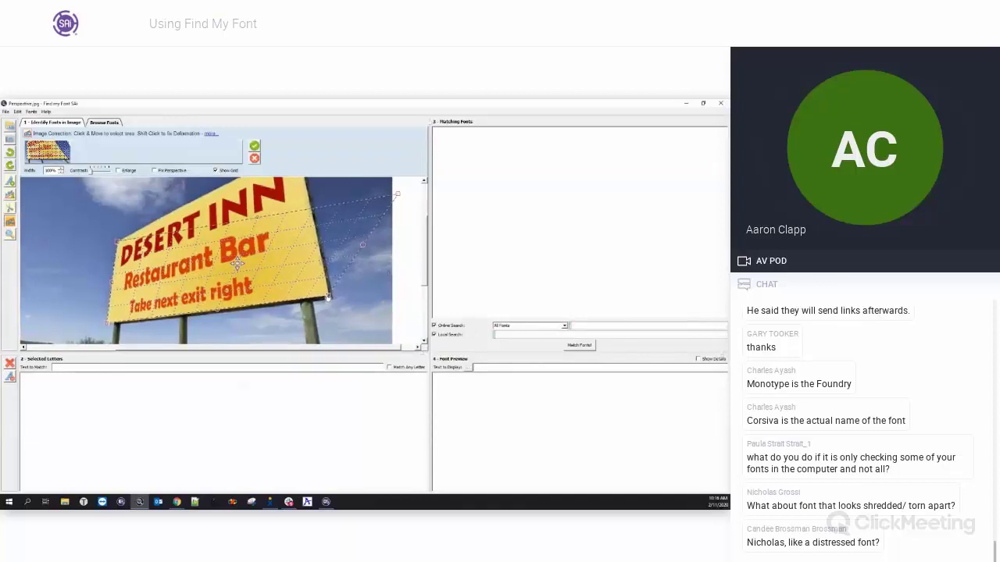
scroll(310, 280, "down", 2)
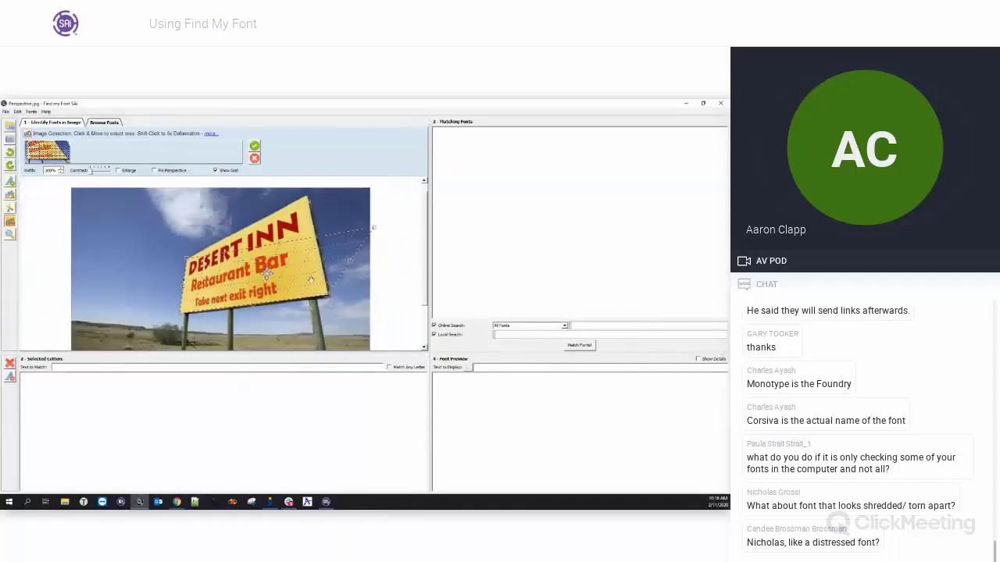
left_click_drag(353, 222, 307, 199)
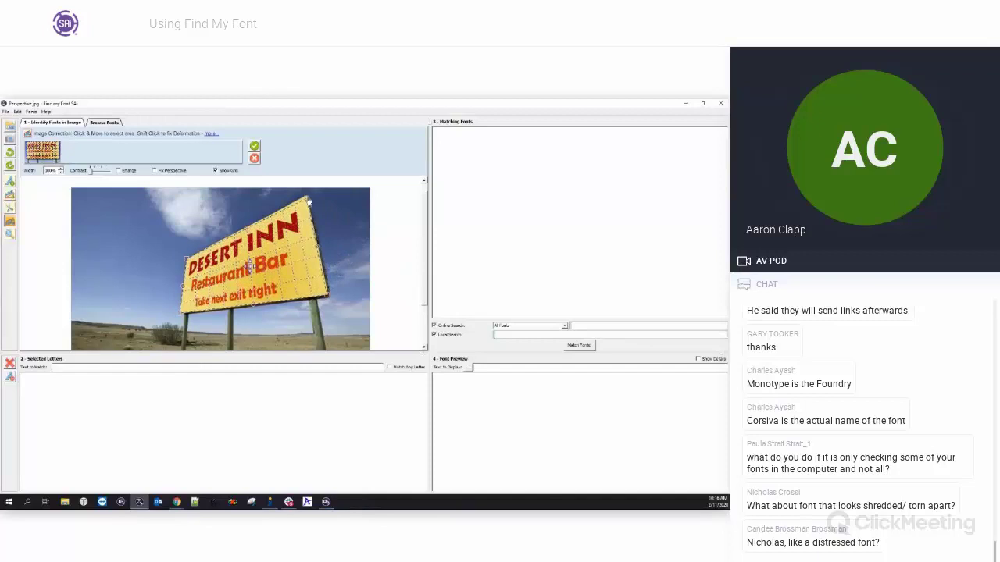
scroll(324, 301, "up", 3)
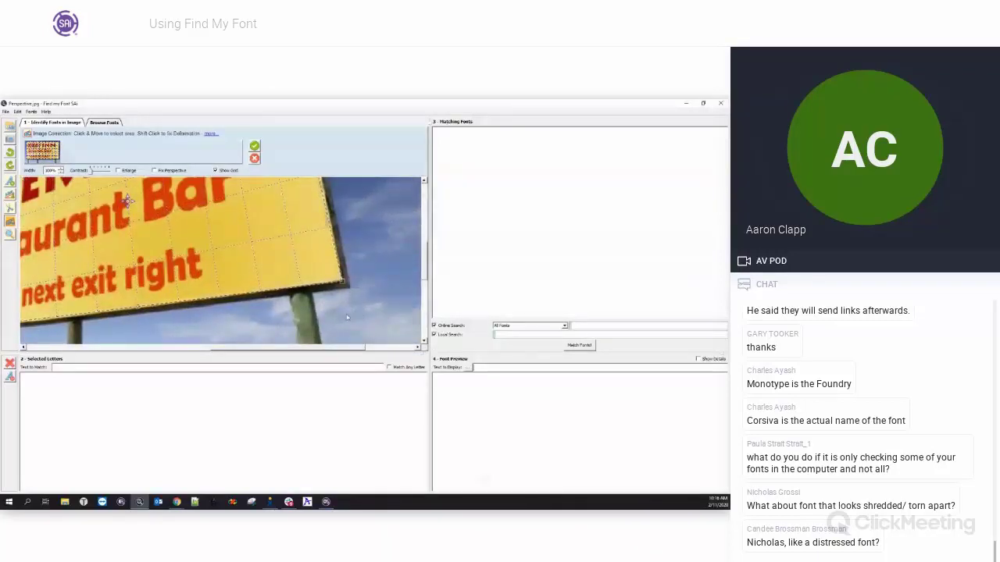
scroll(348, 317, "up", 5)
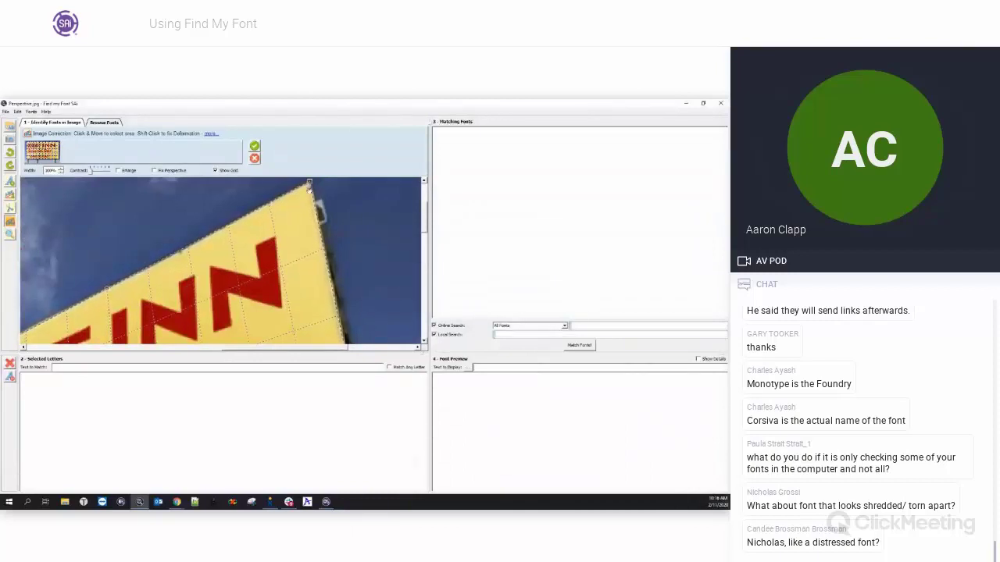
scroll(351, 269, "down", 3)
scroll(179, 301, "up", 3)
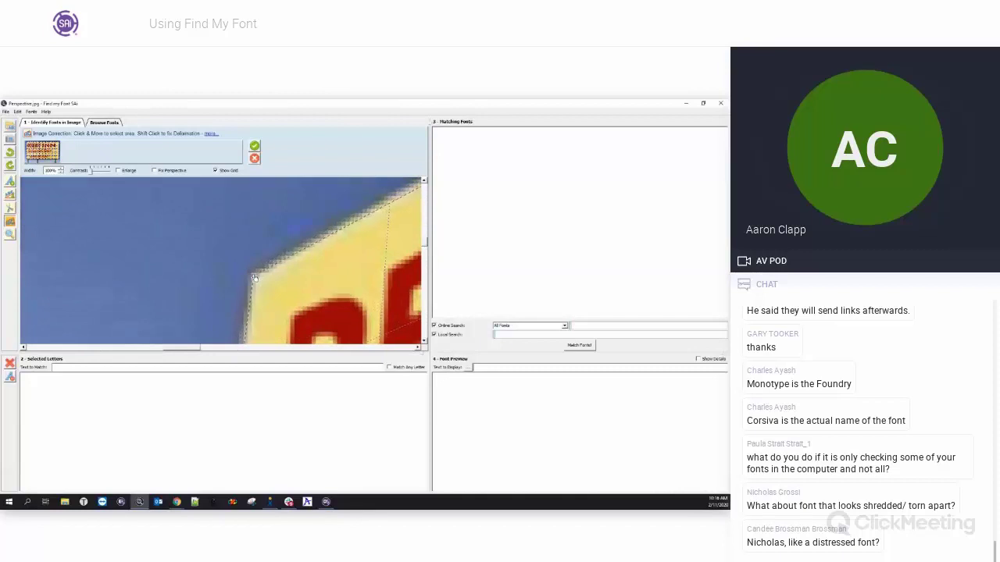
scroll(141, 280, "down", 1)
scroll(142, 279, "down", 4)
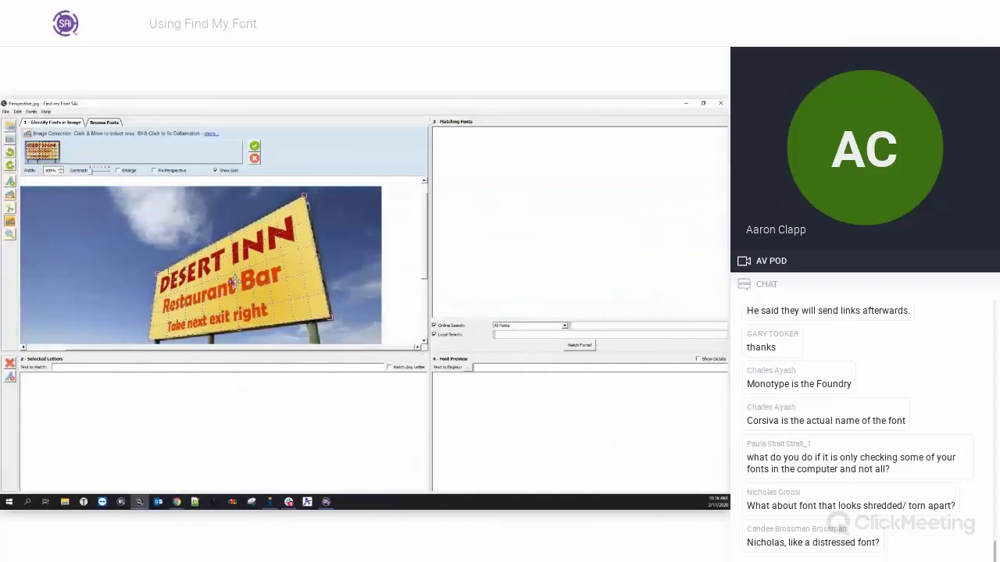
scroll(407, 325, "down", 1)
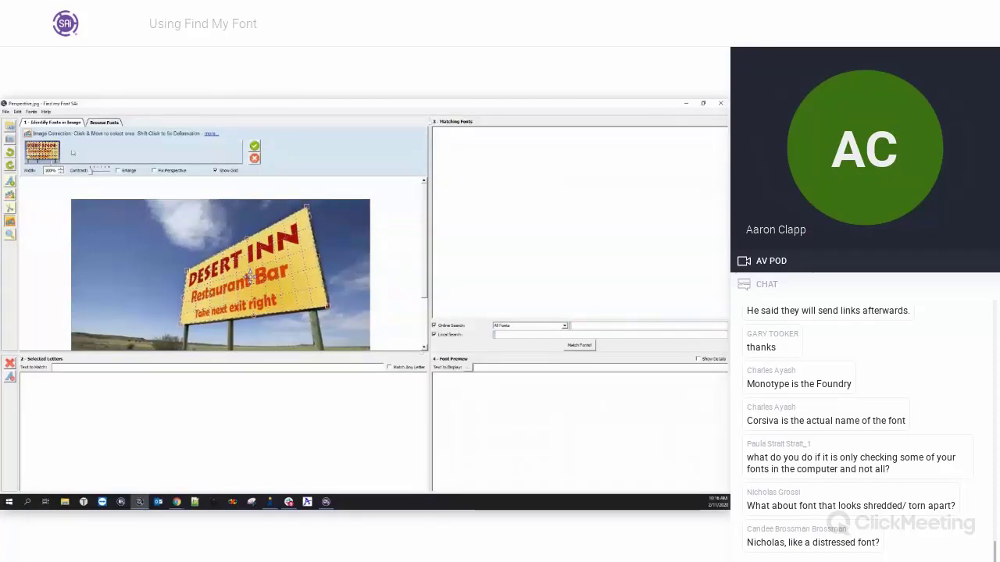
Step: Try out a higher contrast and a larger width on the corrected area, and set the width back to 100%
left_click_drag(92, 173, 99, 173)
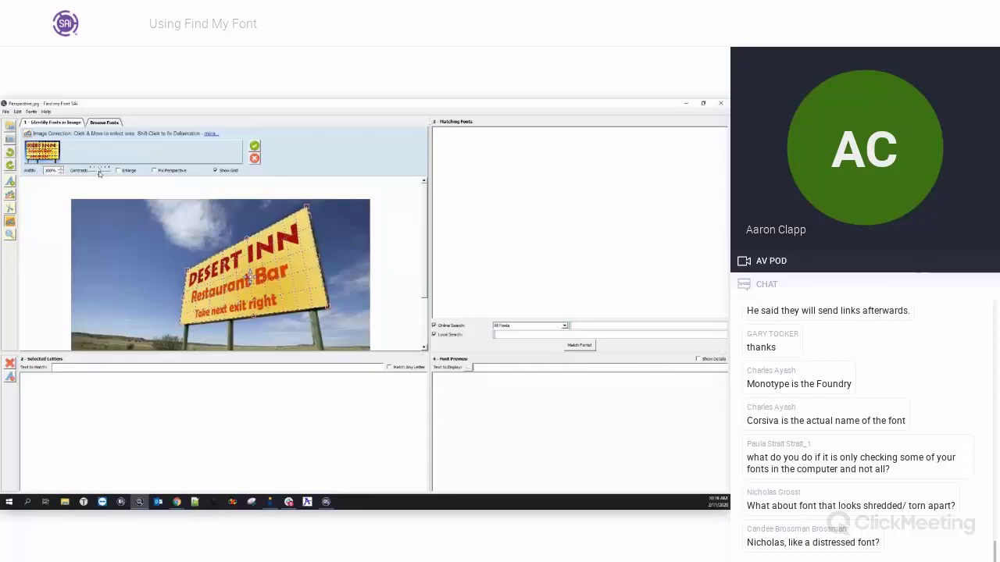
mouse_move(98, 174)
left_mouse_down()
mouse_move(90, 175)
mouse_move(108, 176)
mouse_move(82, 176)
left_mouse_up()
double_click(50, 171)
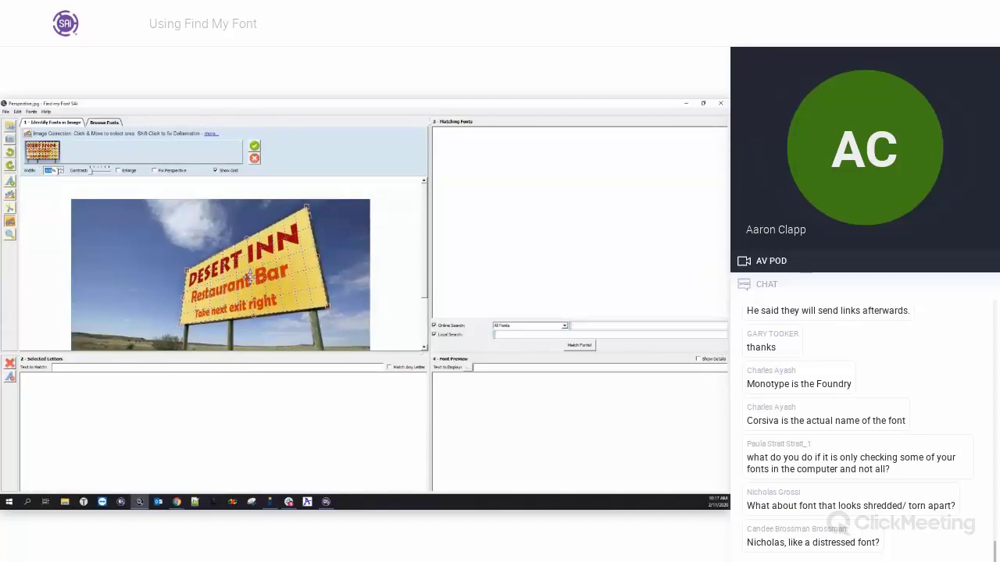
left_click(61, 168)
left_click(61, 170)
left_click(61, 170)
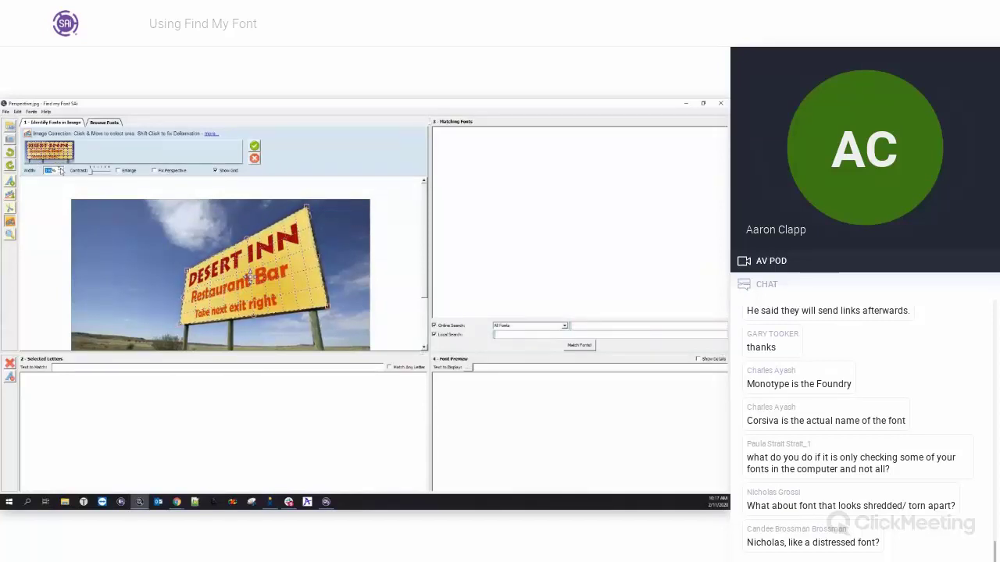
left_click(61, 169)
type("100")
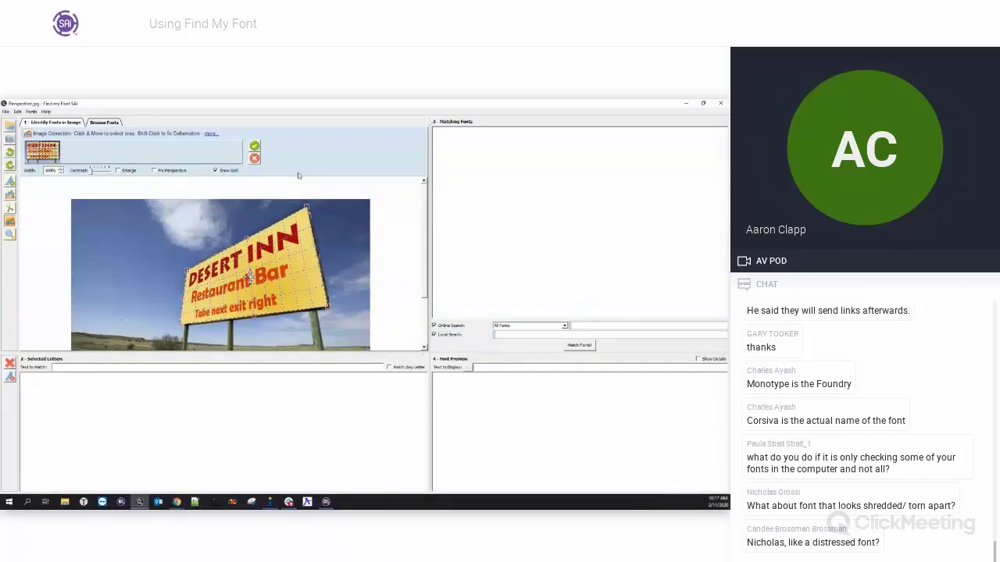
Step: Turn on Fix Perspective, hide the grid and apply the correction to the image
left_click(154, 170)
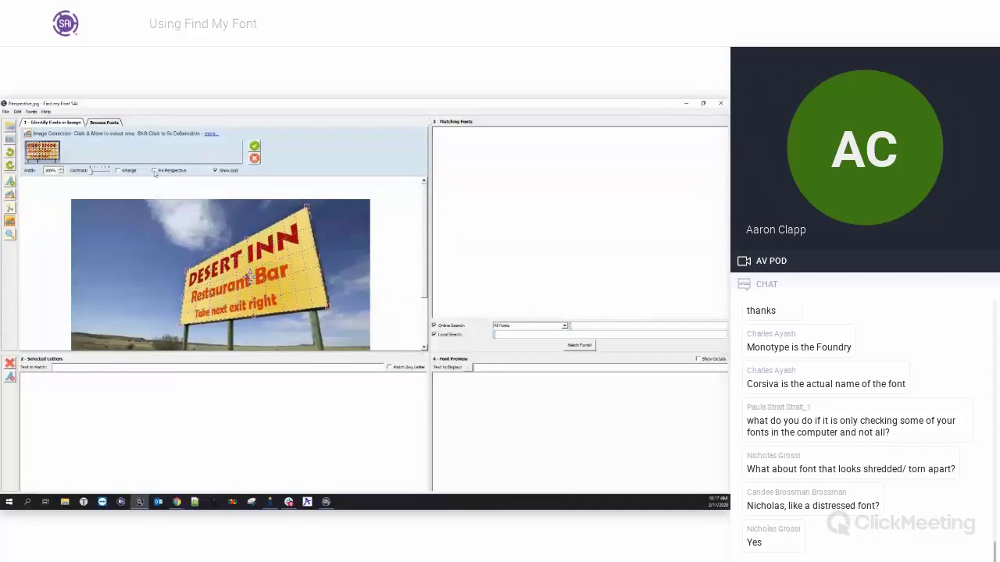
left_click(154, 170)
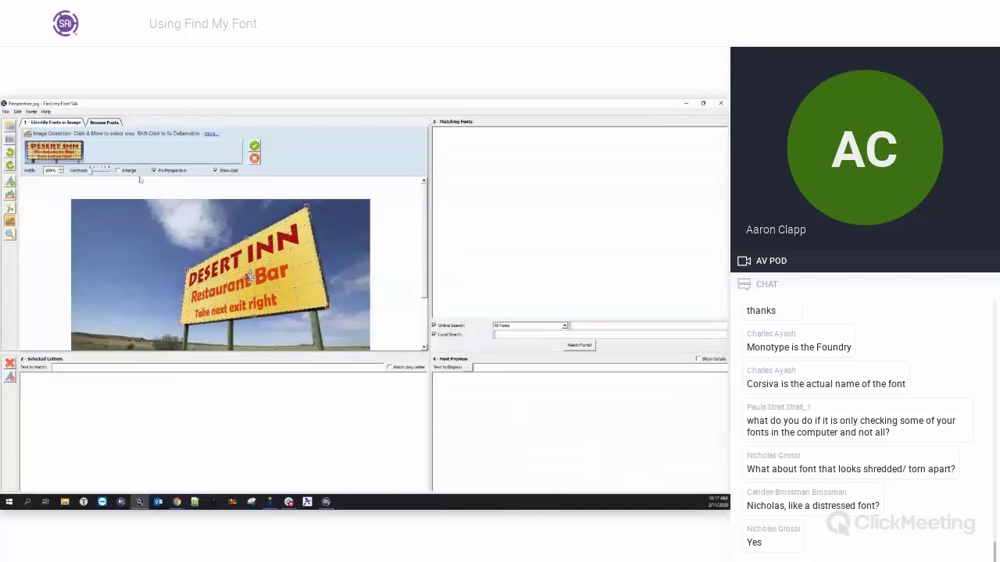
left_click(217, 171)
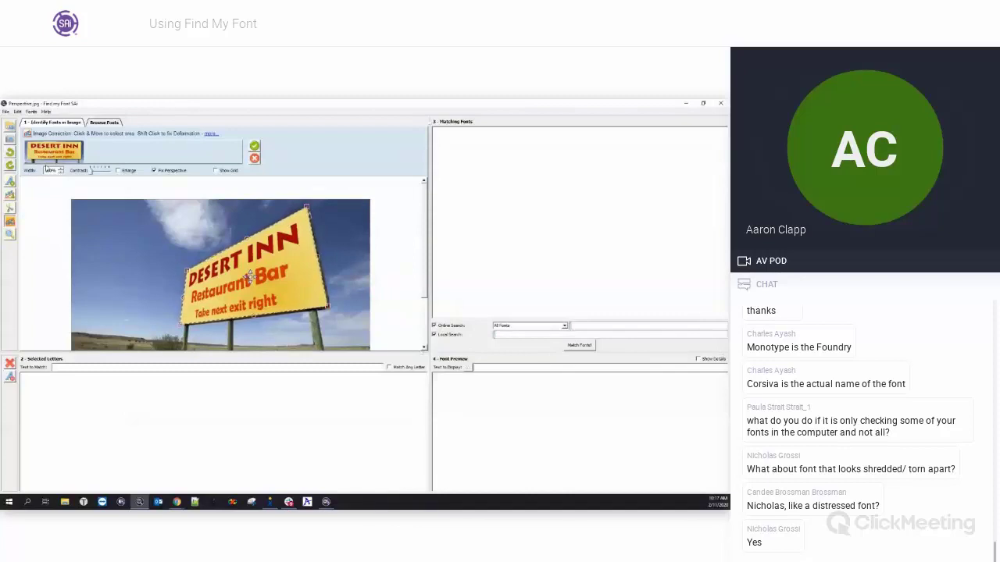
left_click(154, 171)
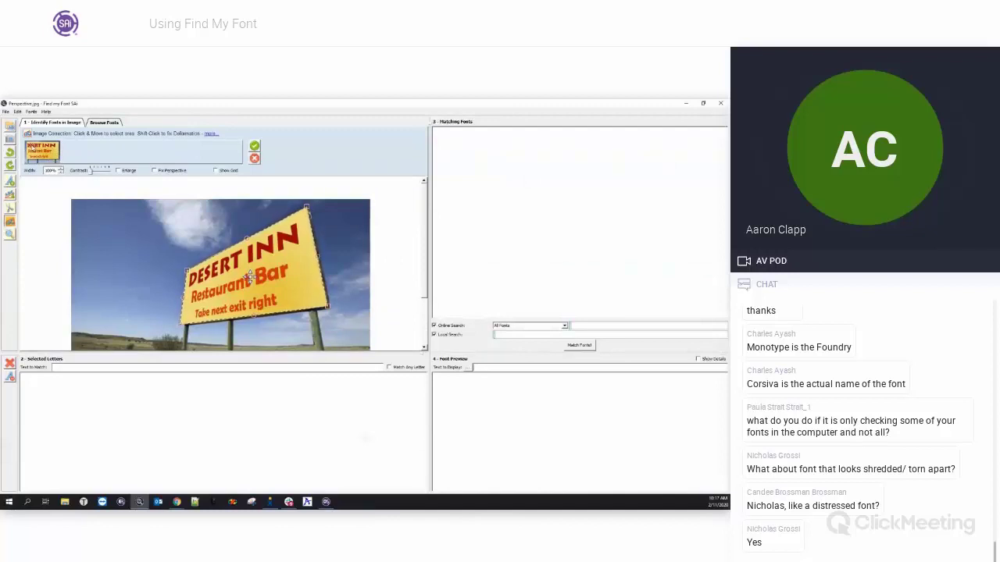
left_click(155, 170)
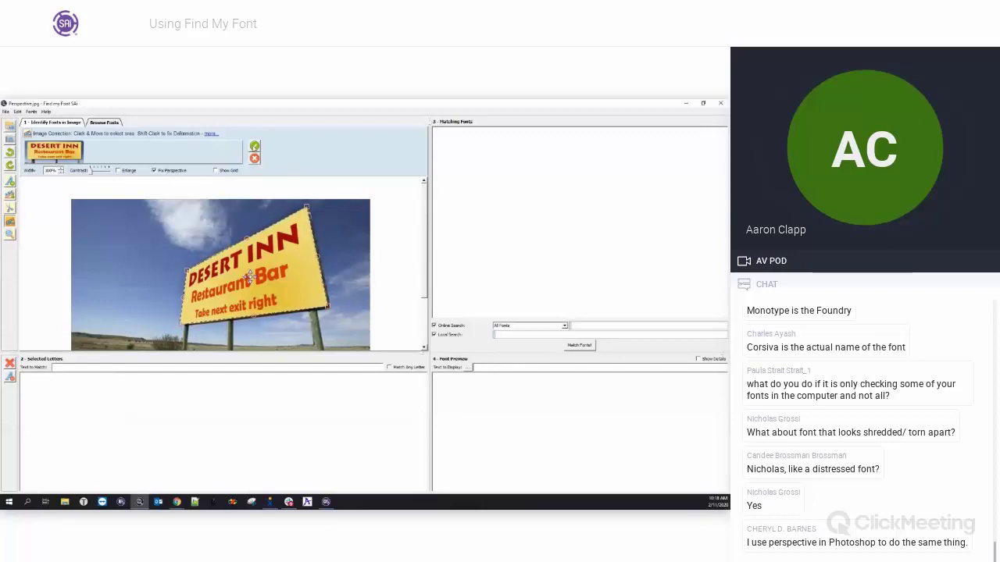
left_click(254, 150)
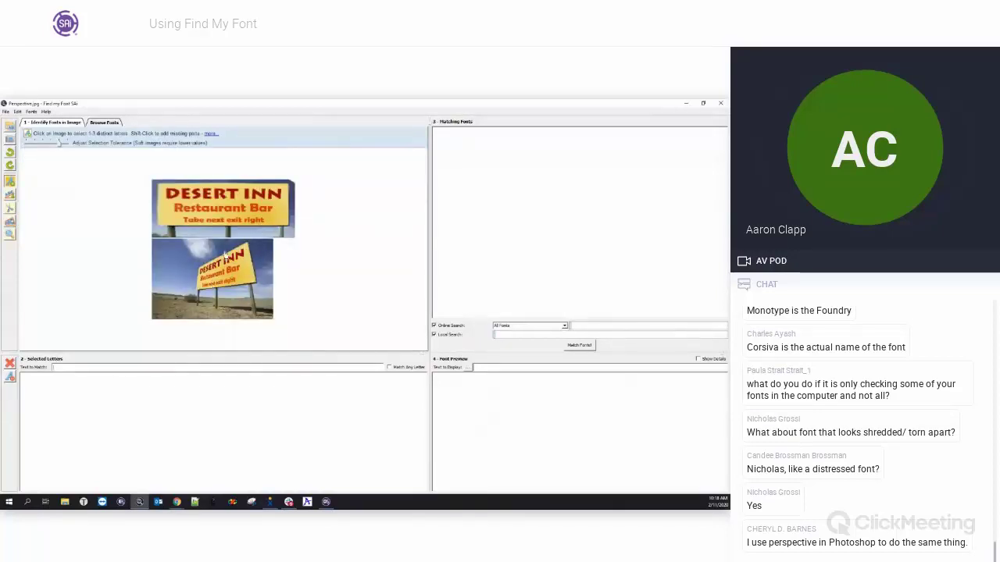
Step: Add the letters N, R and S of "DESERT INN" on the straightened sign to the selected letters
scroll(225, 257, "up", 1)
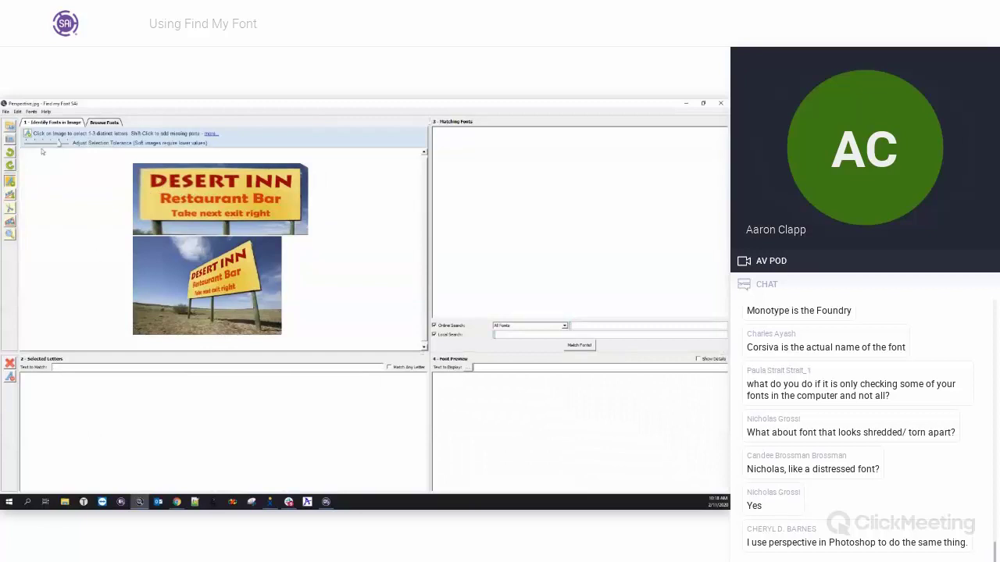
left_click(11, 182)
left_click(279, 181)
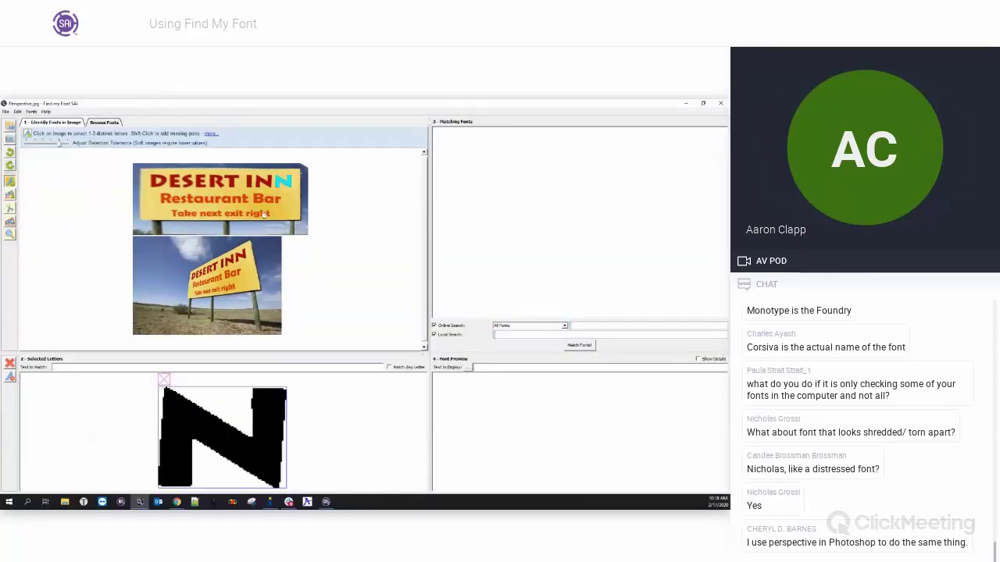
left_click(220, 184)
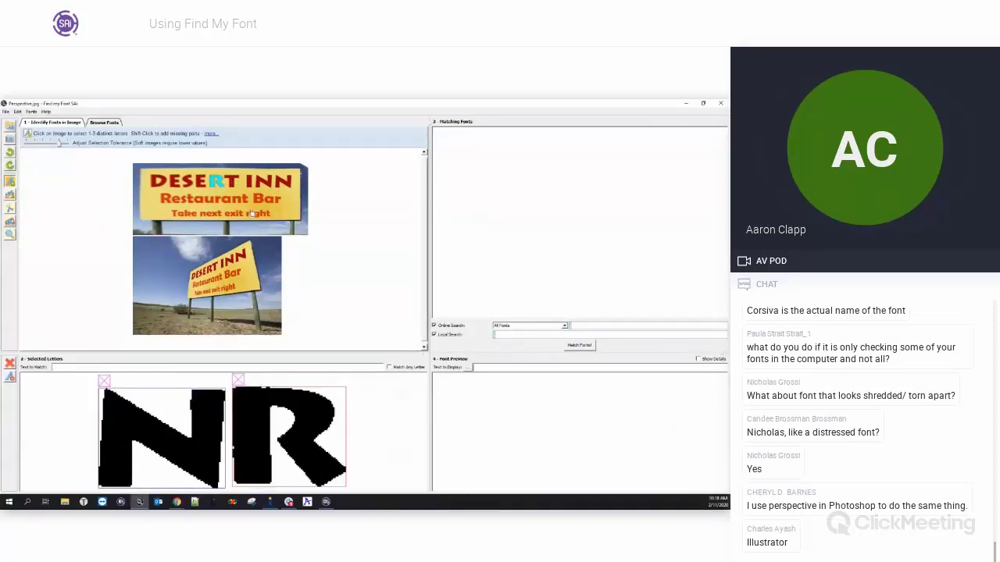
left_click(192, 181)
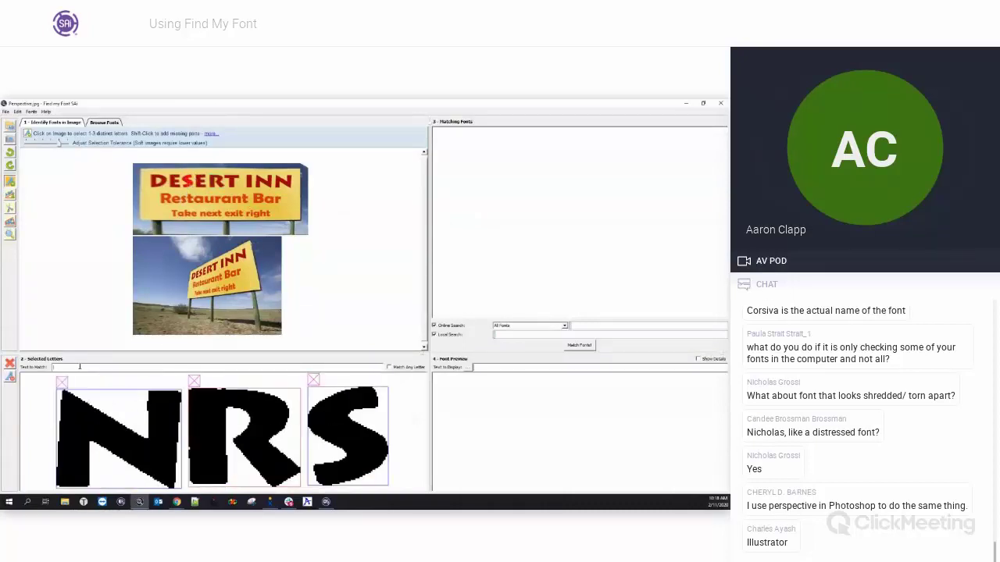
Step: Set the text to match to "NRS" and run the font match
type("NRS")
left_click(578, 345)
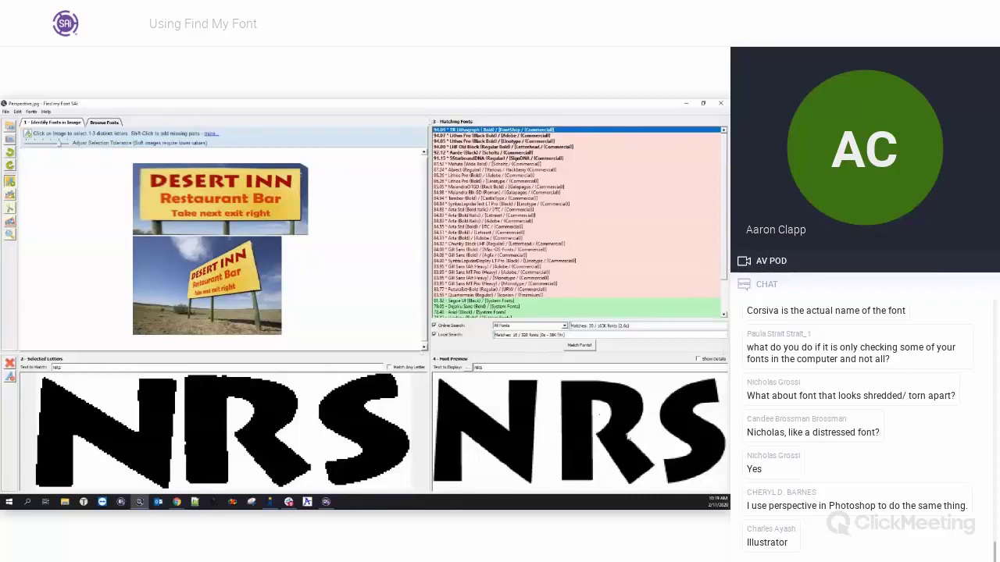
Step: Compare the previews of the highest-ranked matching fonts with the selected letters and rerun the match for "NRS"
left_click(489, 137)
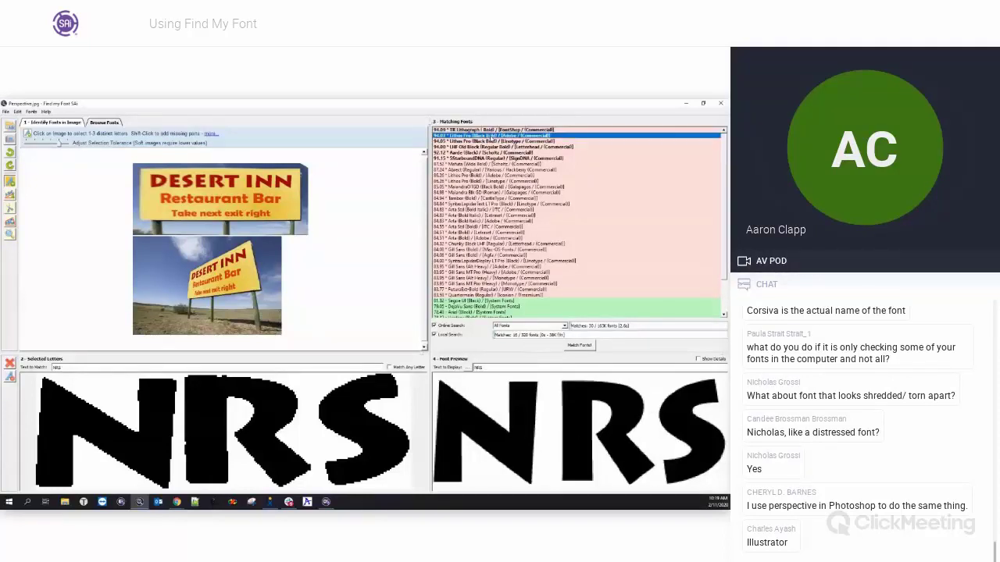
left_click(489, 141)
left_click(490, 153)
left_click(491, 158)
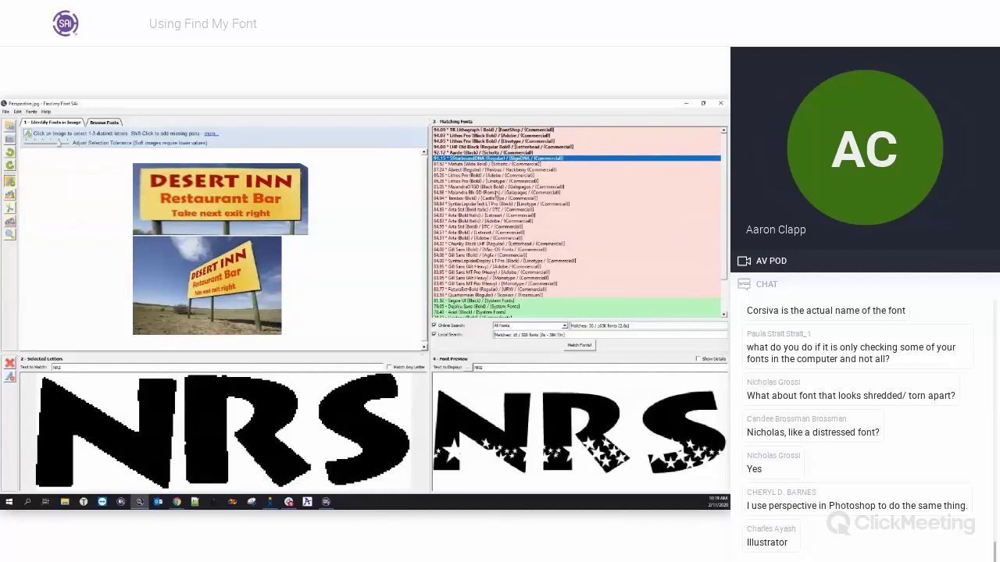
left_click(499, 130)
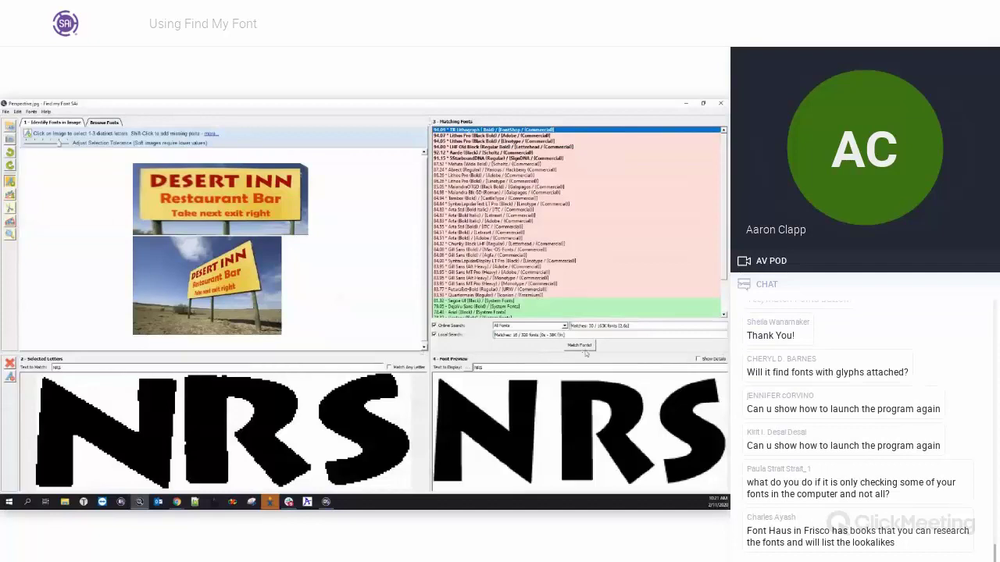
double_click(67, 367)
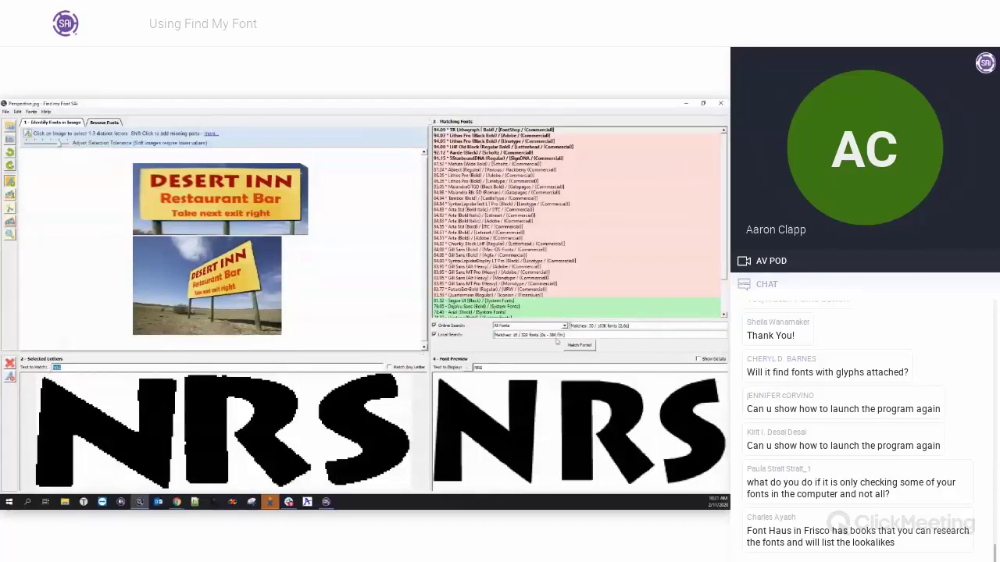
left_click(579, 346)
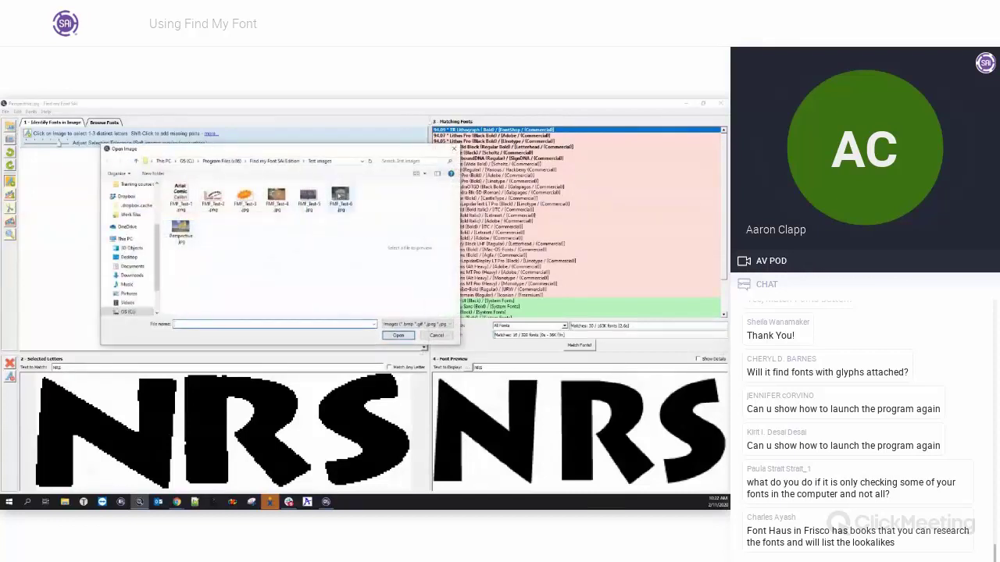
Step: Open the test image FMF_Test-6.jpg
double_click(340, 195)
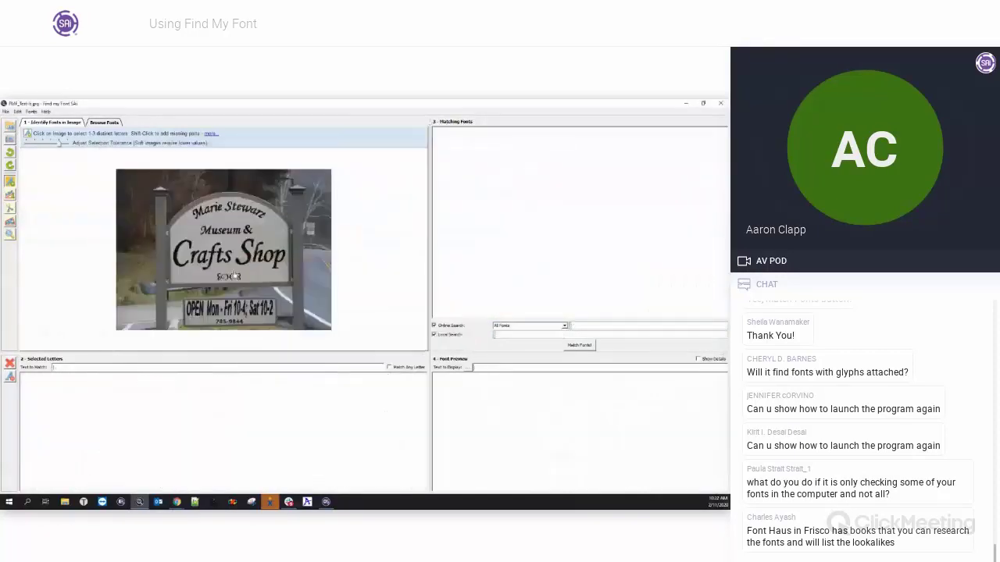
scroll(234, 275, "up", 8)
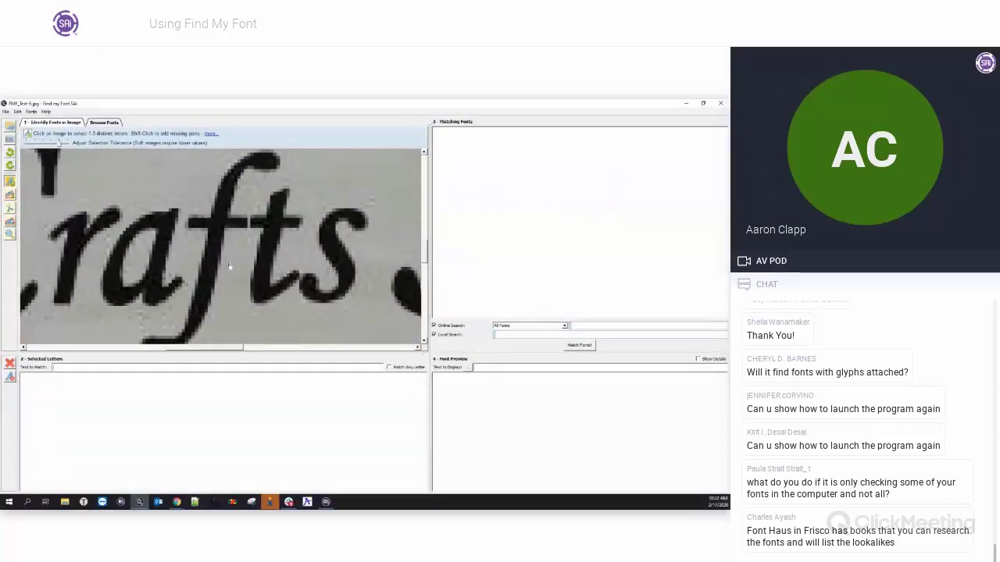
Step: Zoom the test image out to show the whole craft shop sign
scroll(230, 268, "down", 2)
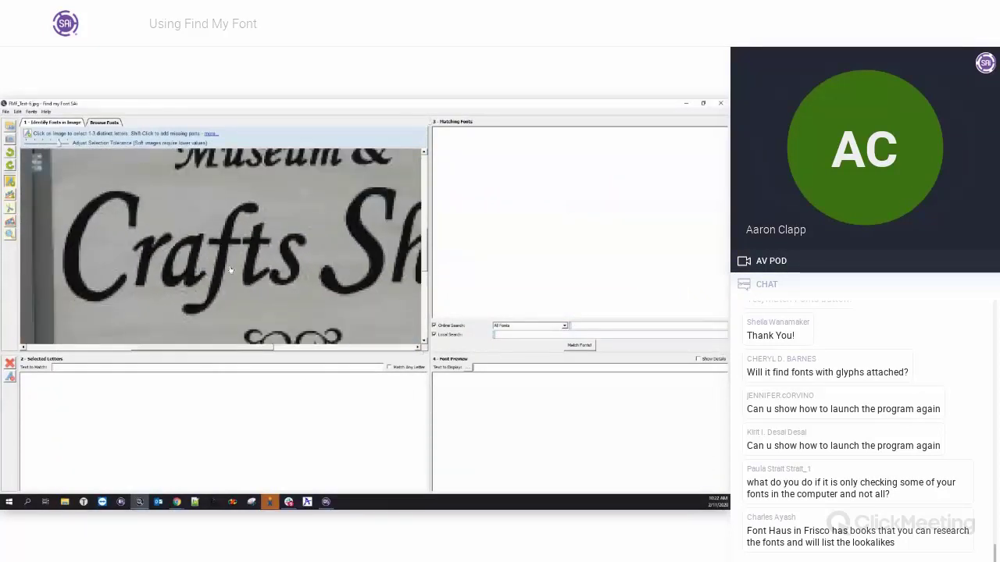
scroll(230, 269, "down", 1)
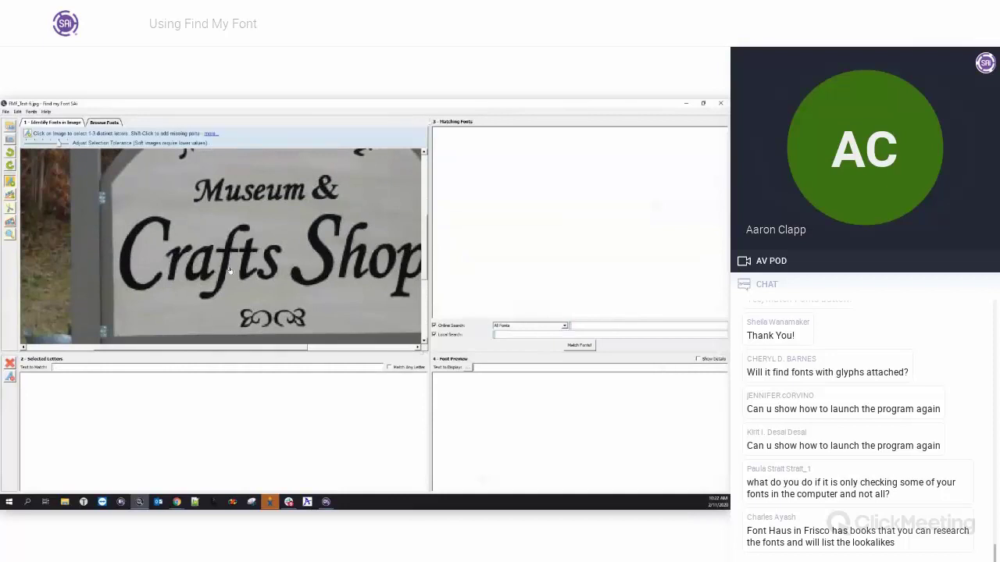
scroll(229, 269, "down", 3)
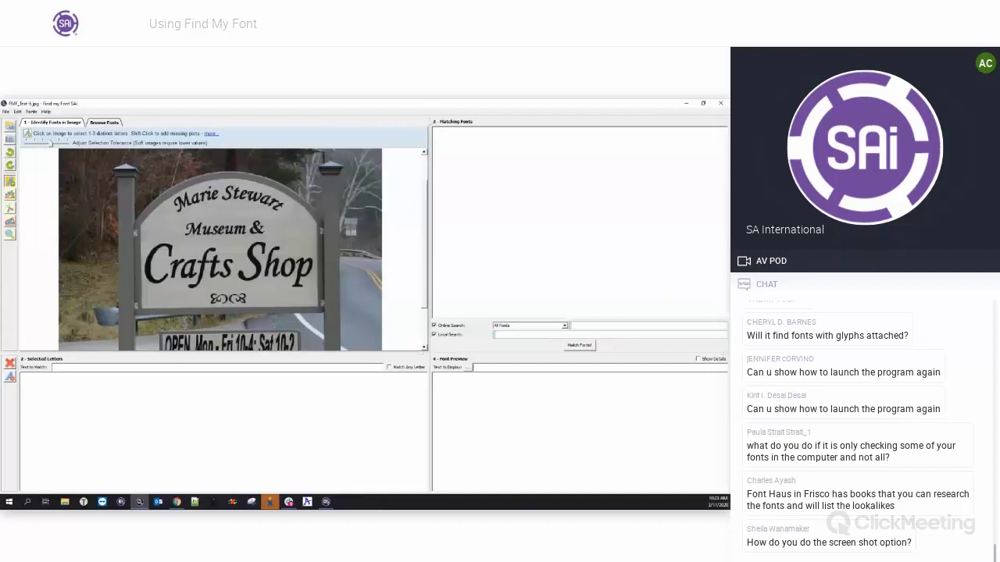
Step: Show the desktop and move the Find my Font shortcut into the open area and back out again
left_click(720, 102)
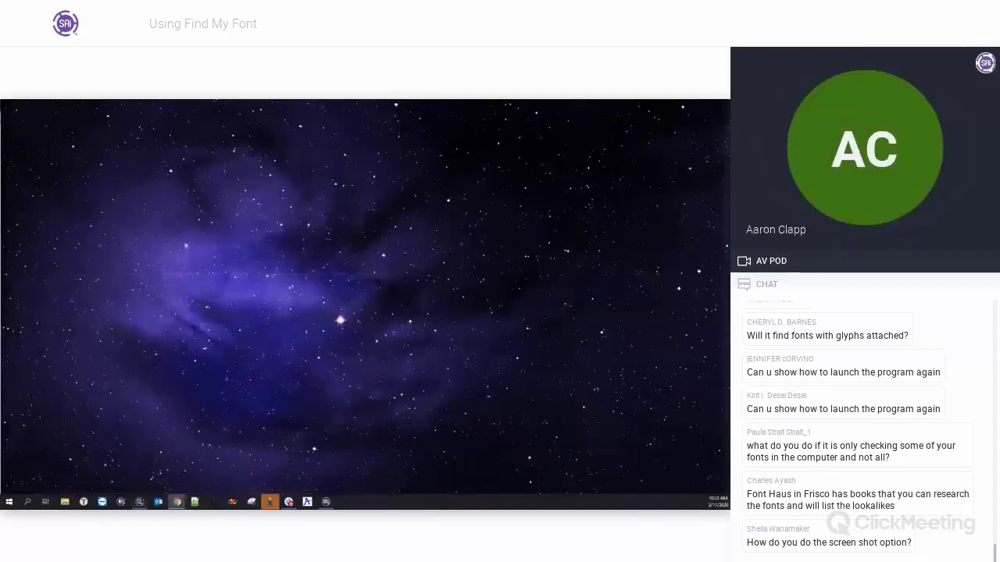
left_click_drag(684, 117, 549, 137)
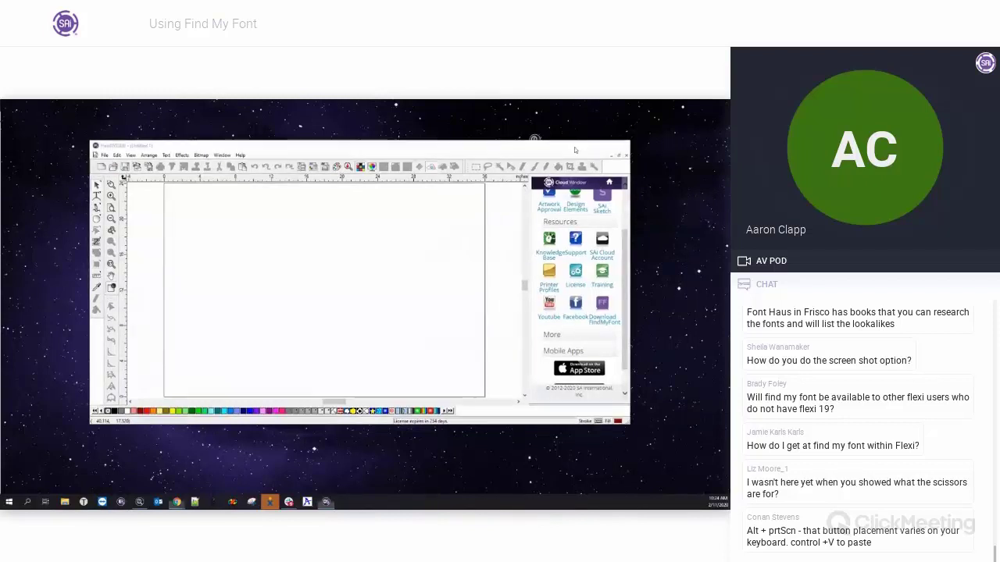
key("super+d")
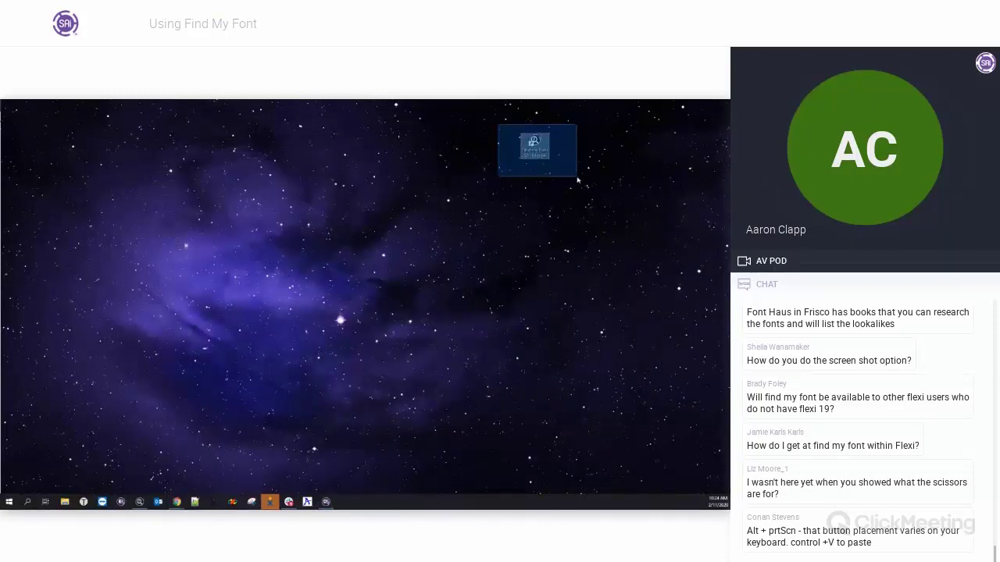
left_click_drag(577, 180, 578, 180)
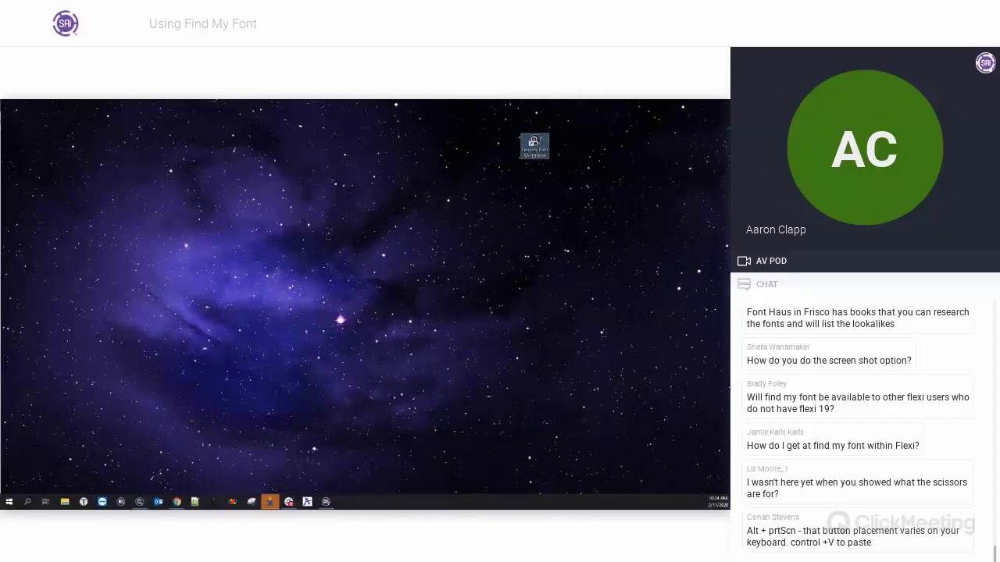
left_click_drag(535, 144, 729, 146)
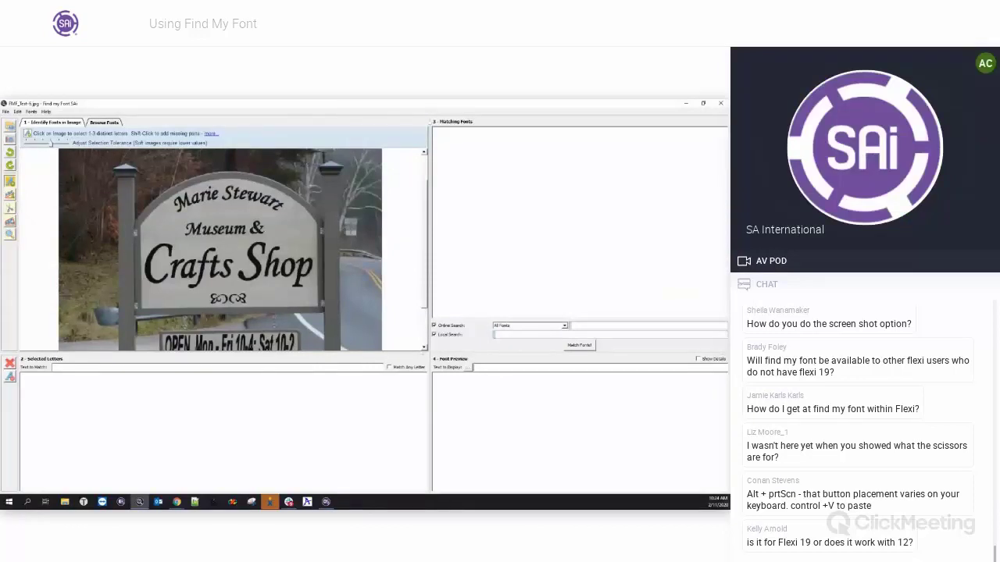
Step: Load a capture of the whole screen into Find my Font as the image and minimise the program
left_click(10, 139)
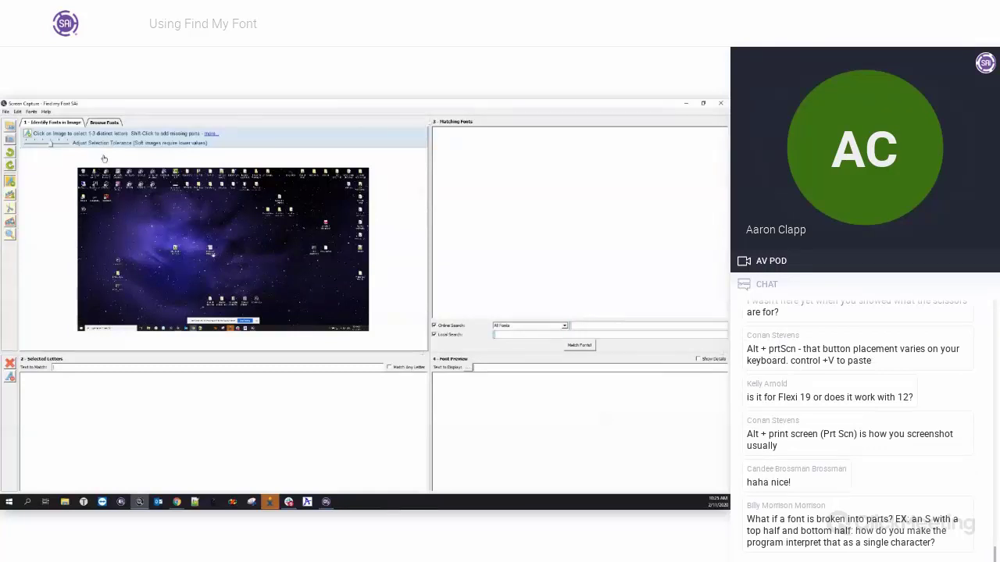
left_click(687, 103)
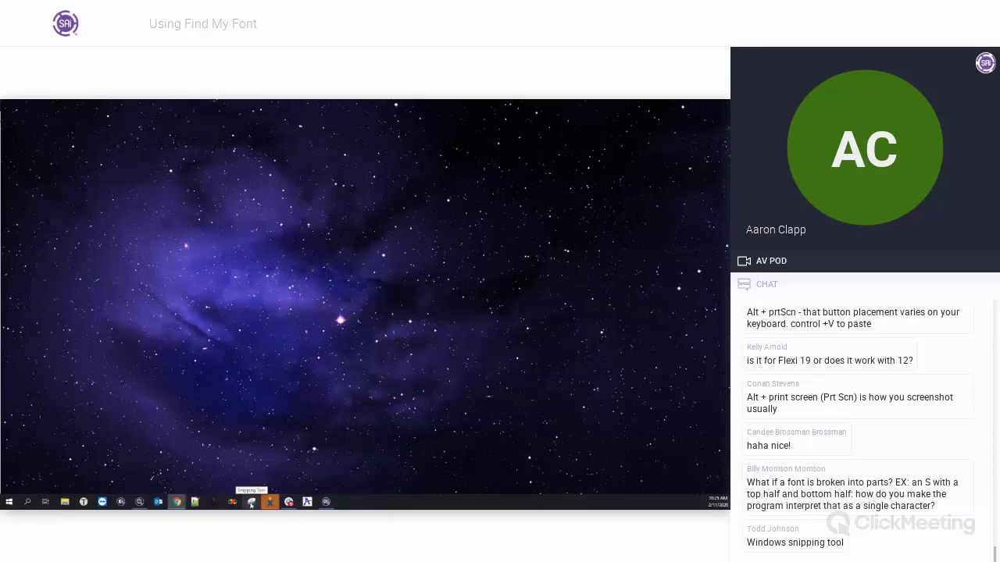
Step: Open Snipping Tool, snip a rectangular area of the desktop background and scribble on it with the pen
left_click(252, 502)
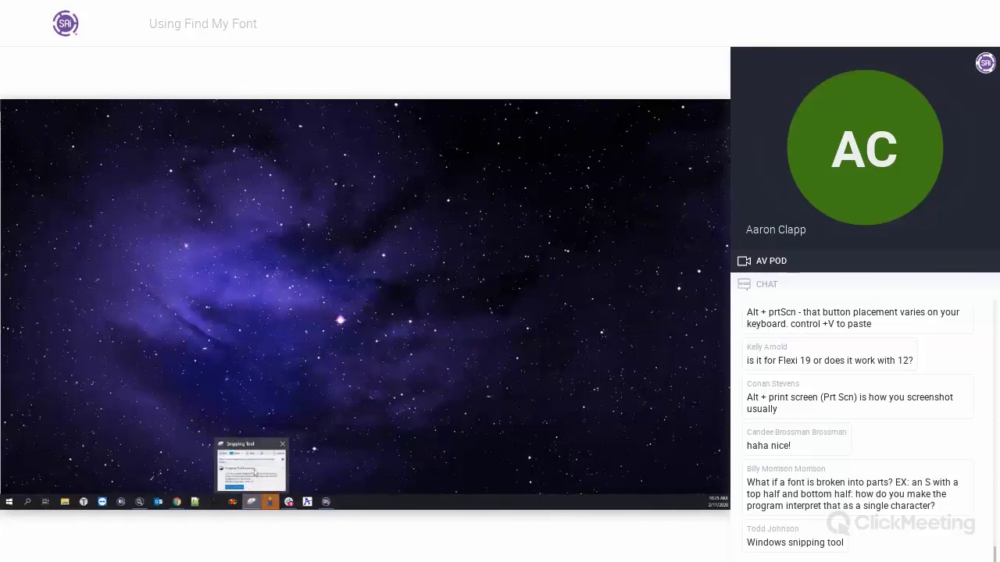
left_click(255, 468)
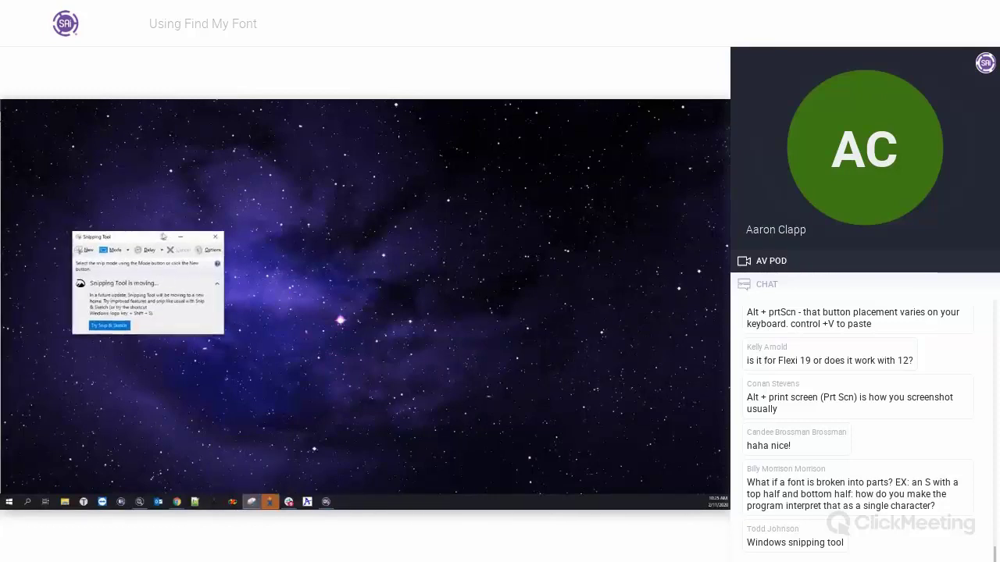
left_click_drag(163, 237, 212, 234)
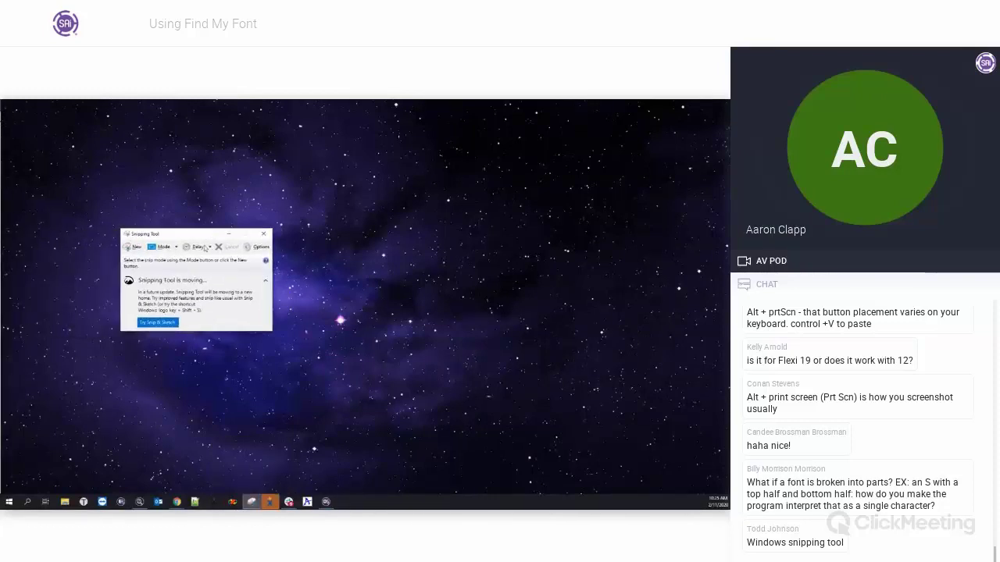
left_click(137, 249)
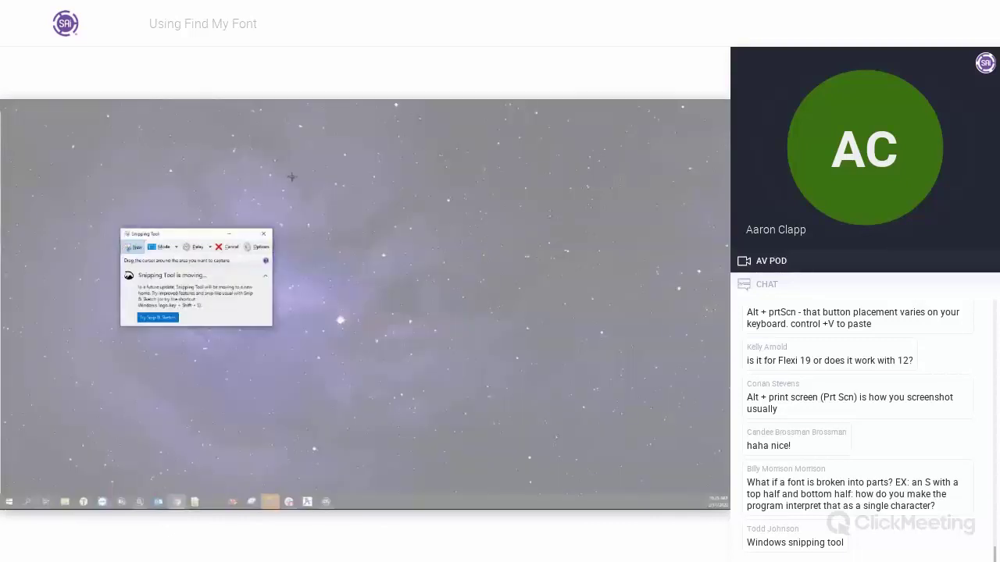
left_click_drag(296, 177, 605, 364)
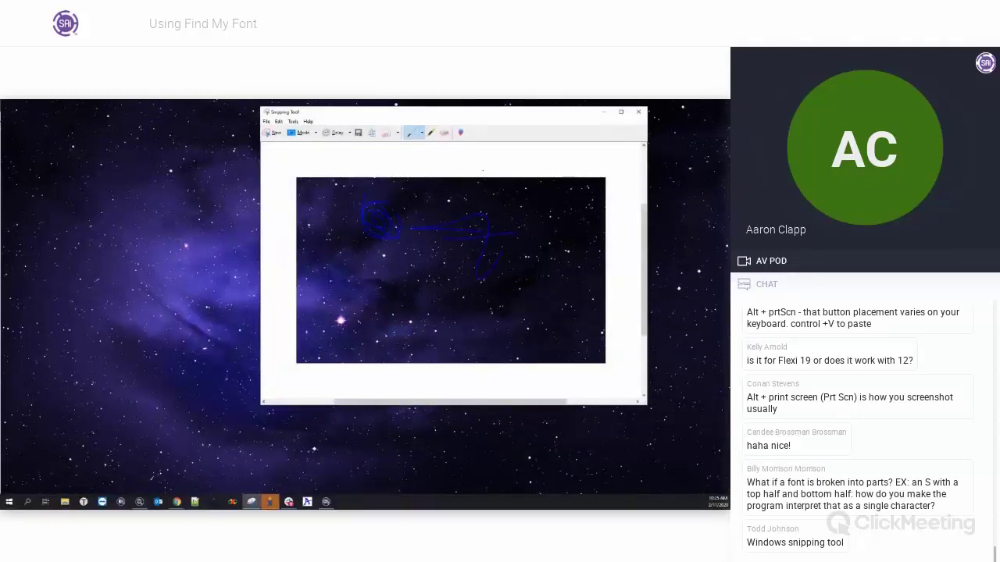
Step: Close the desktop snip without saving it
left_click(292, 121)
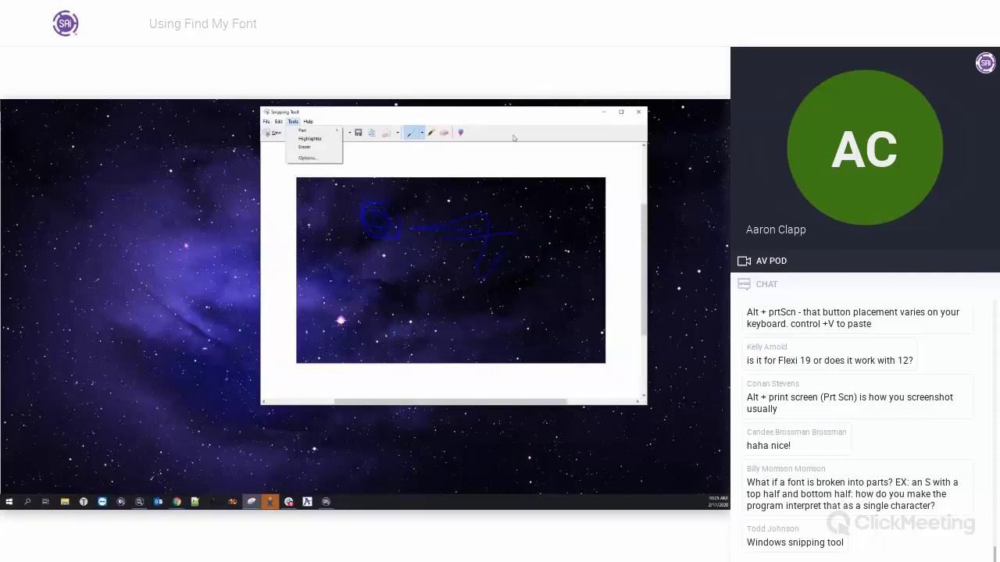
left_click(398, 126)
left_click(638, 112)
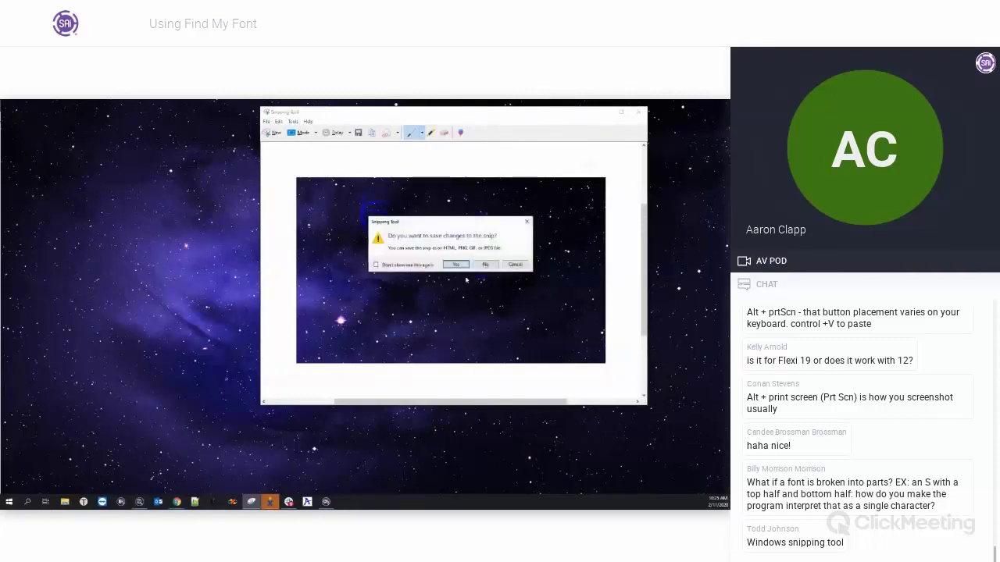
left_click(484, 265)
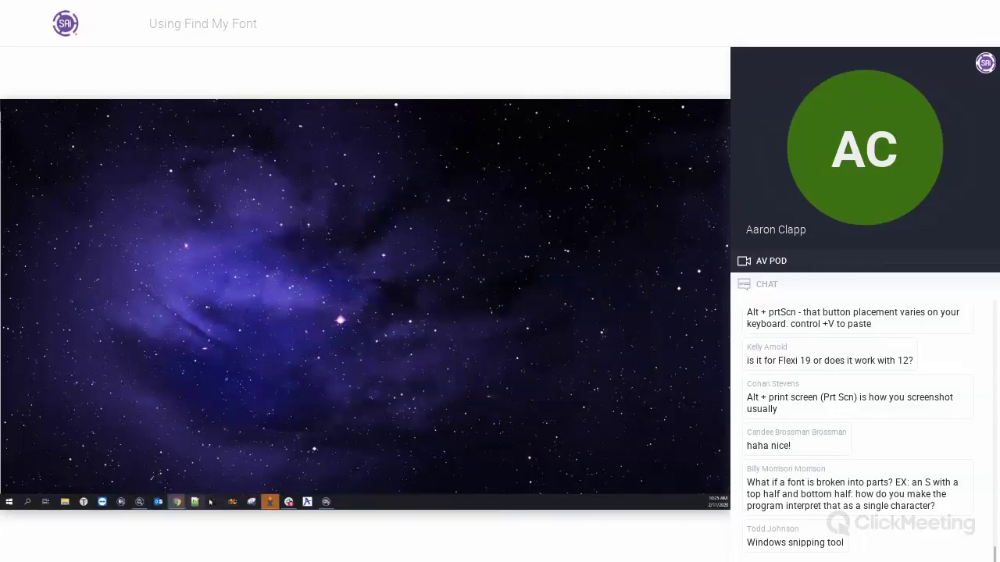
Step: Reopen Snipping Tool and look at its capture delay options
left_click(251, 502)
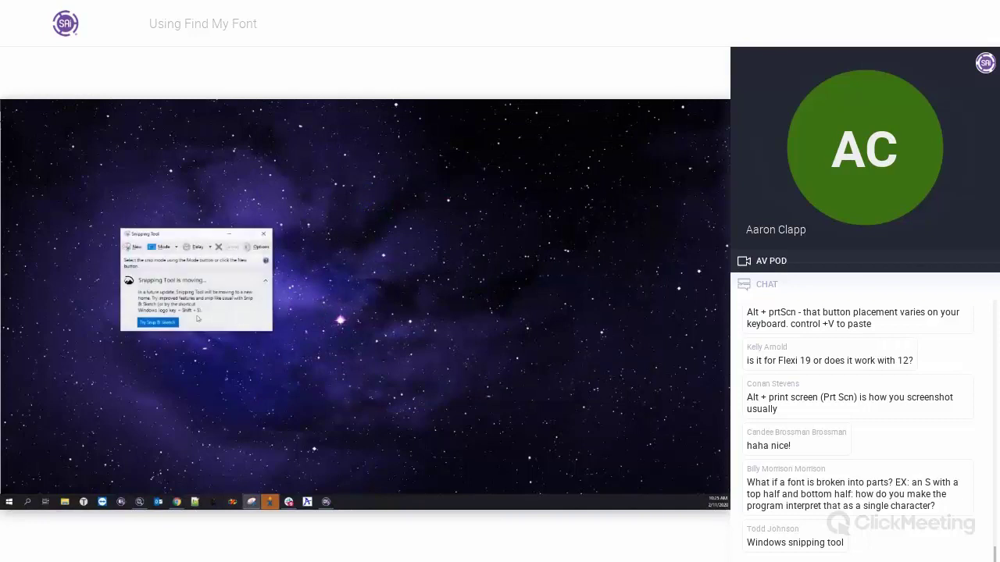
left_click(210, 248)
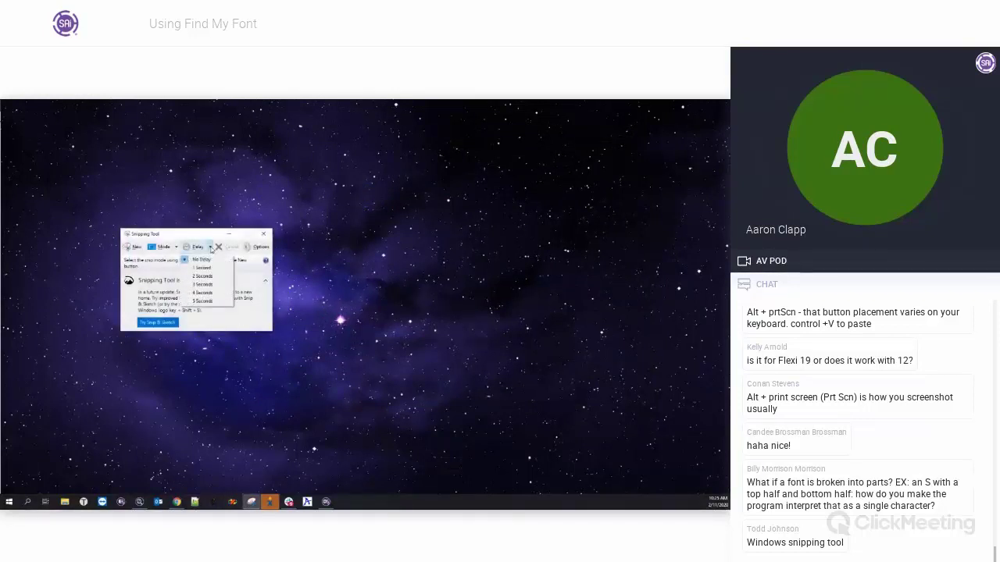
left_click(212, 247)
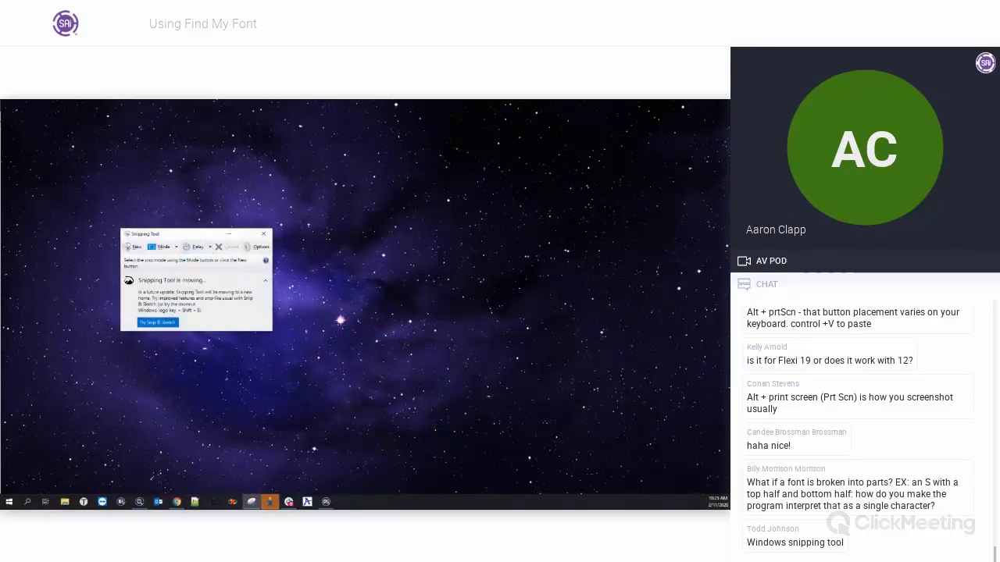
Step: Switch to the Flexi window and show its View commands as an example of content needing a delayed capture
left_click(325, 502)
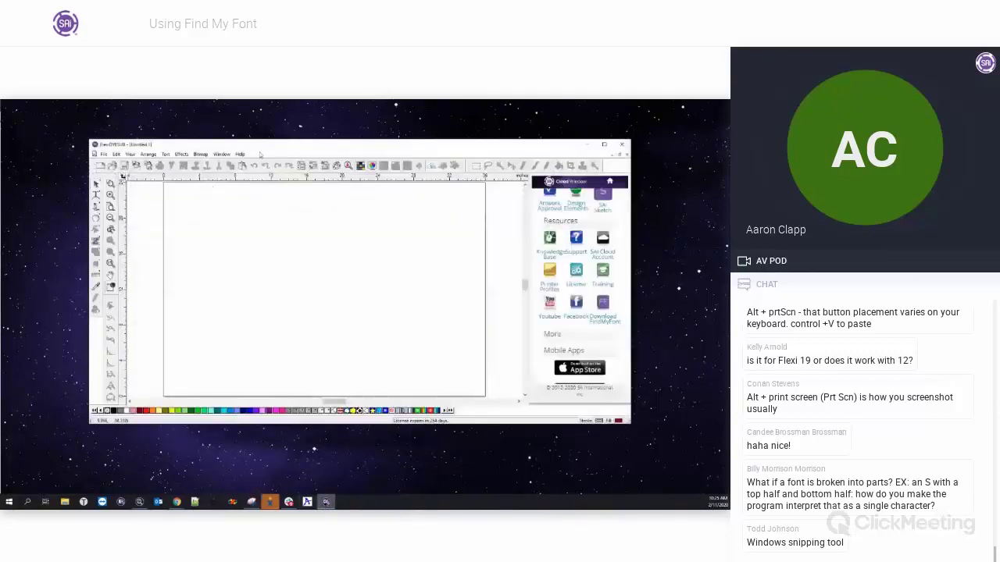
left_click(130, 155)
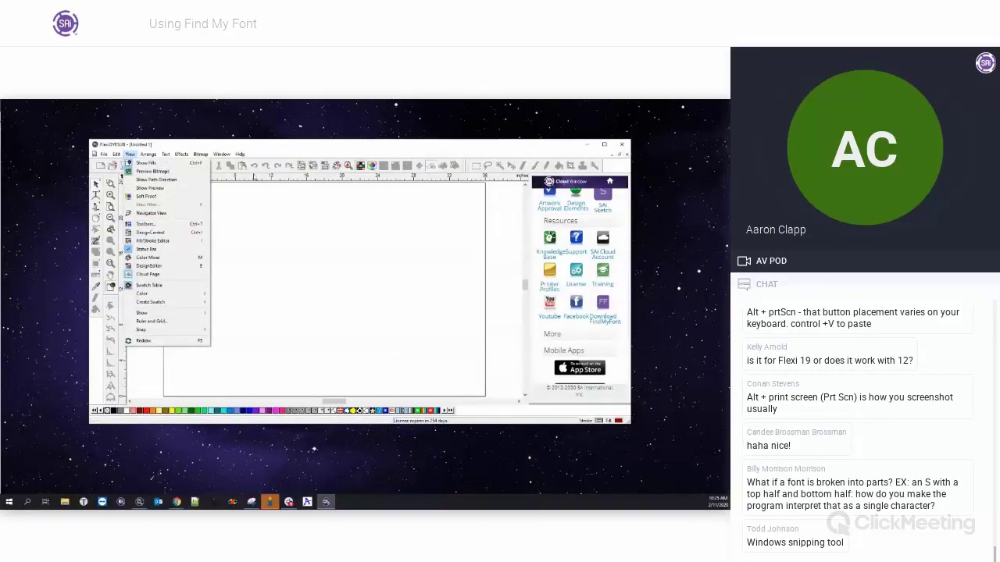
left_click(282, 151)
Step: Try to capture Flexi's expanded View commands in Snipping Tool with a delay of 5 seconds
left_click(258, 503)
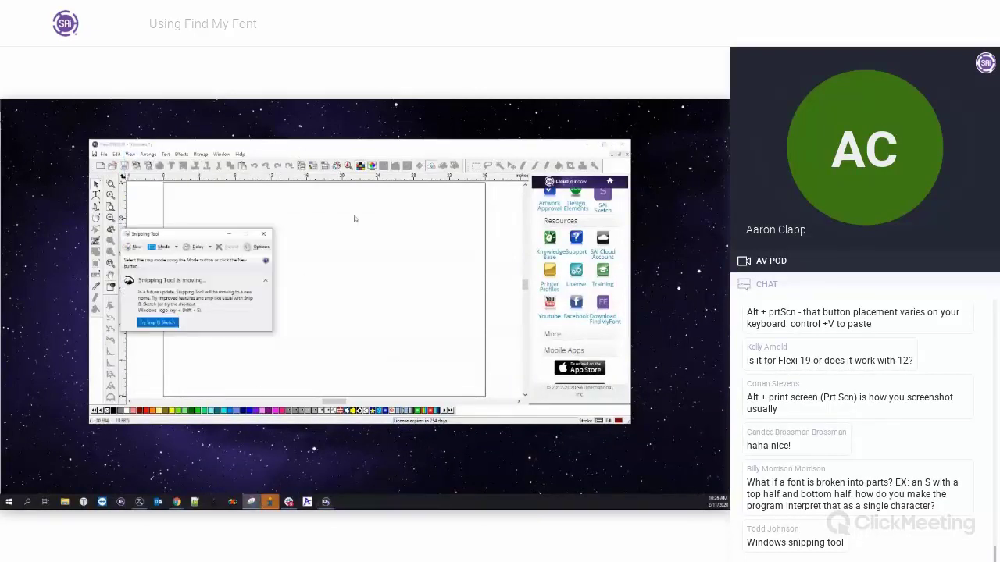
left_click(199, 247)
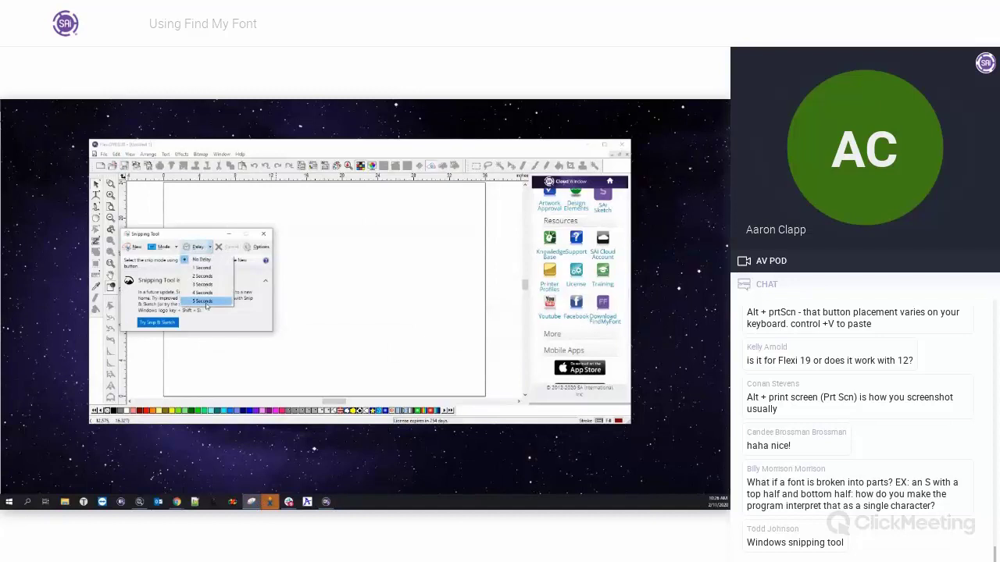
left_click(203, 302)
left_click(286, 152)
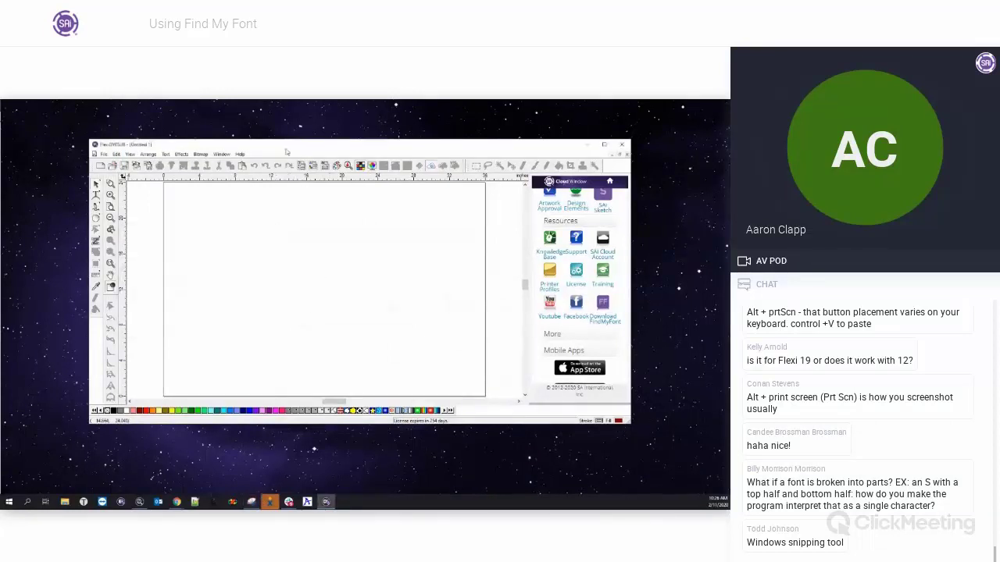
left_click(130, 154)
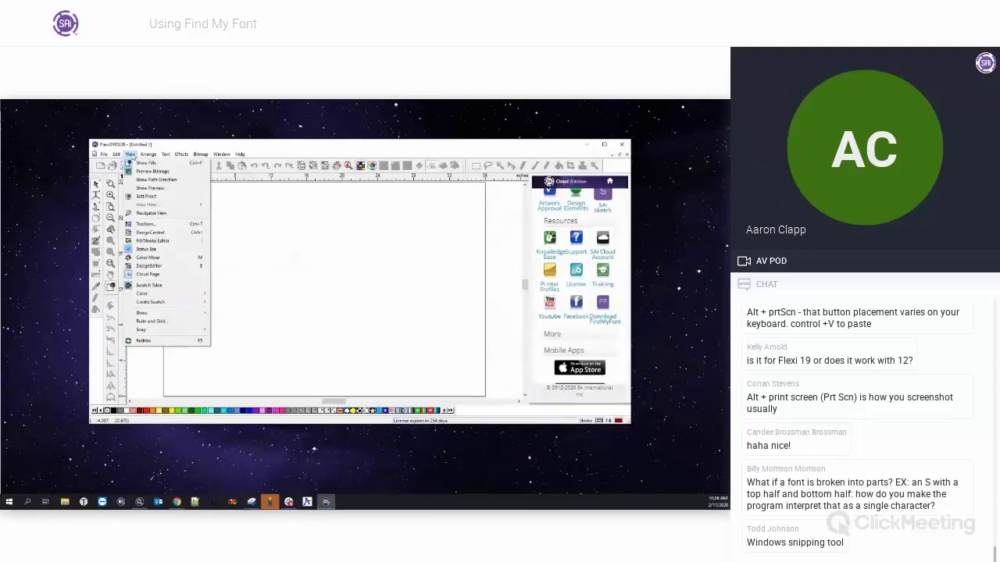
Step: Start a new snip with a 5-second delay and capture the upper part of Flexi's expanded Arrange commands
left_click(251, 501)
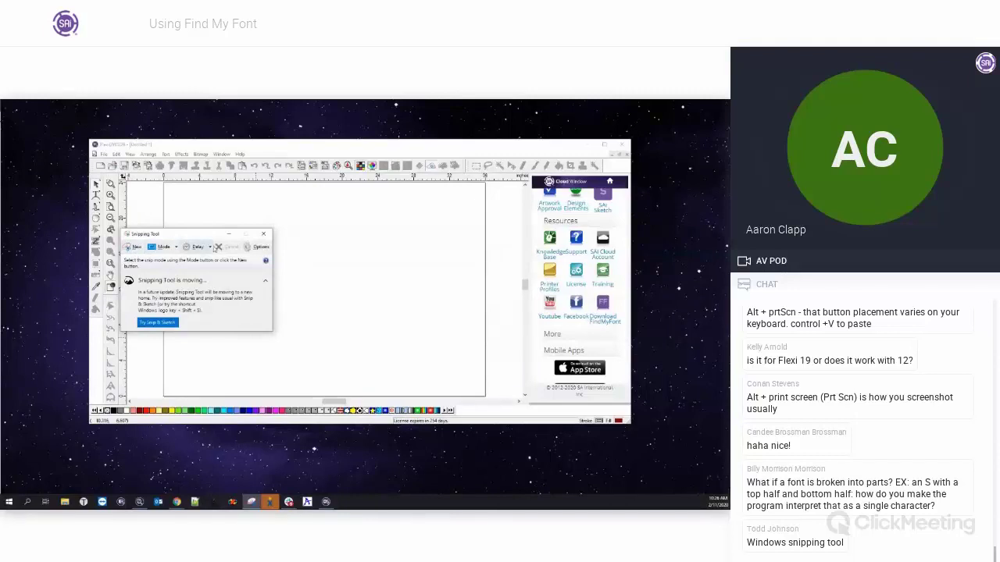
left_click(210, 247)
left_click(201, 301)
left_click(134, 246)
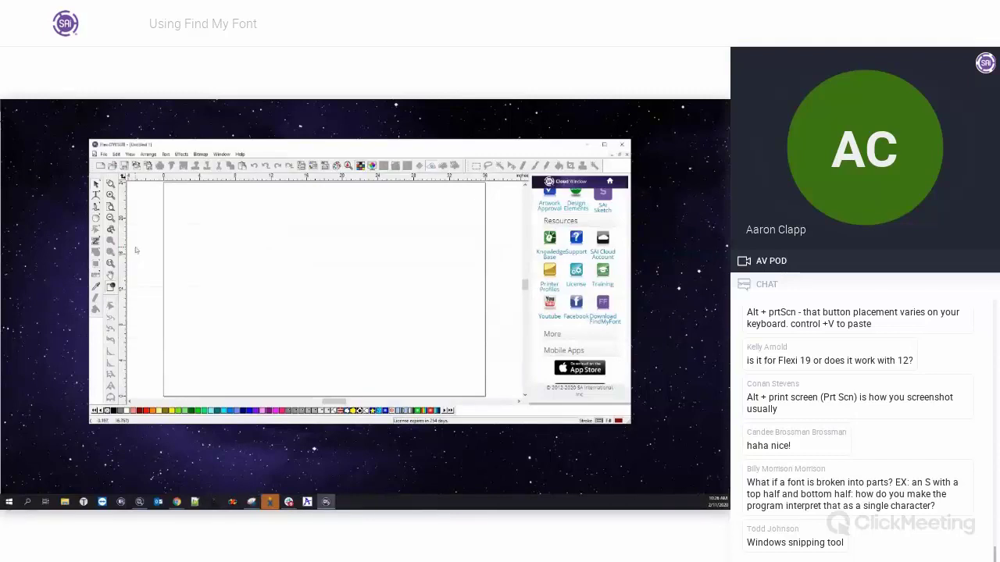
left_click(146, 155)
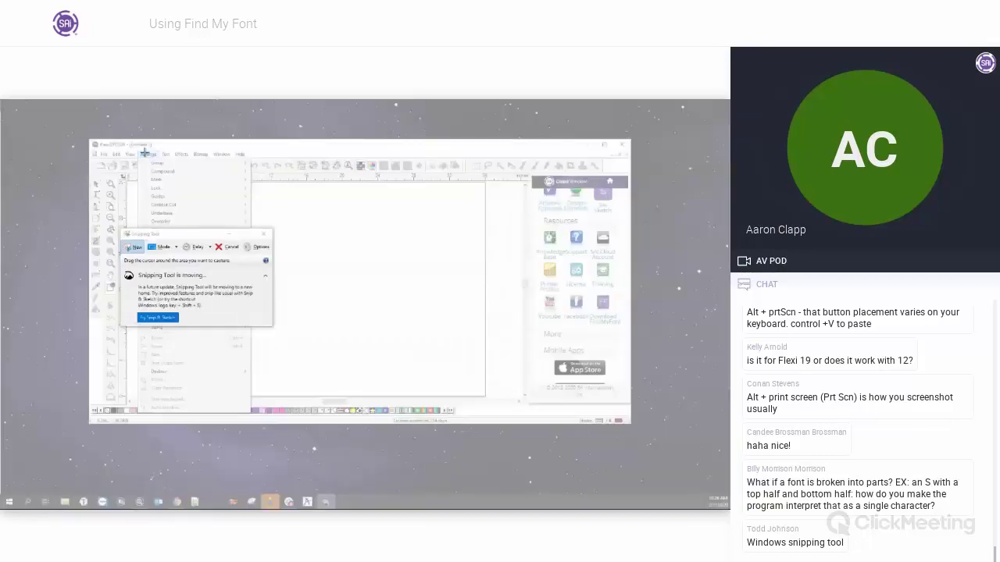
left_click_drag(137, 155, 252, 223)
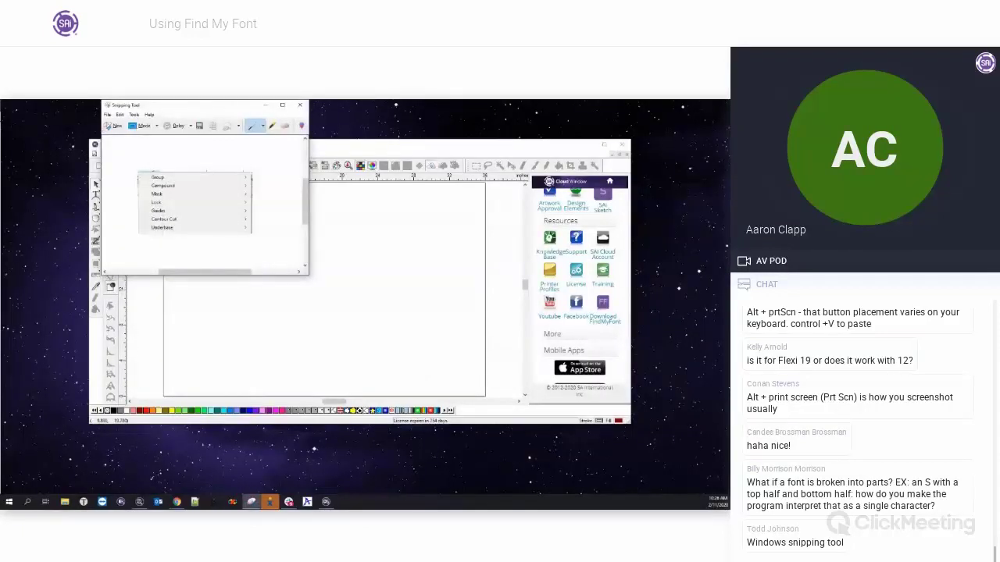
Step: Save the snip of the Arrange commands to the desktop as a PNG file
left_click(108, 115)
left_click(117, 135)
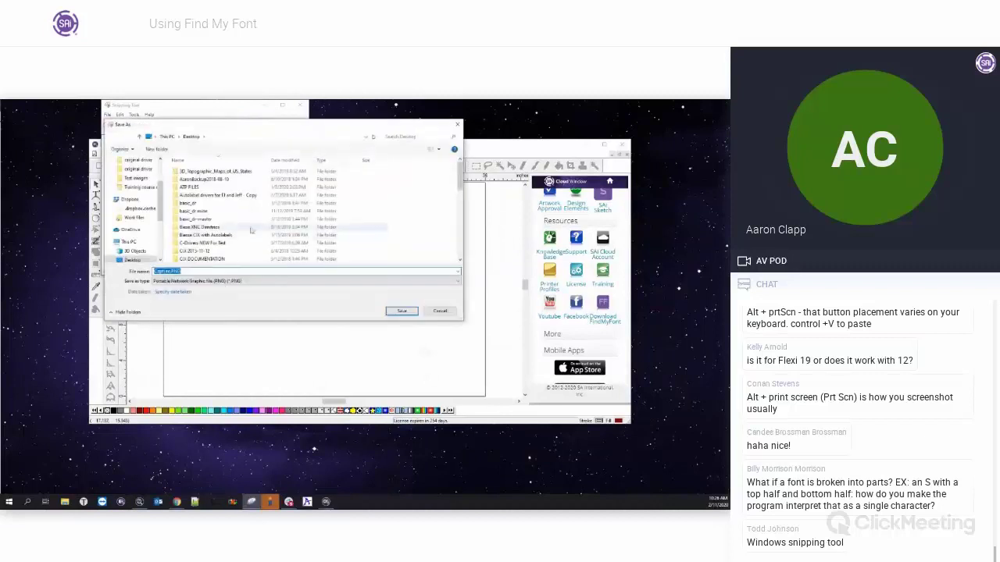
left_click(401, 312)
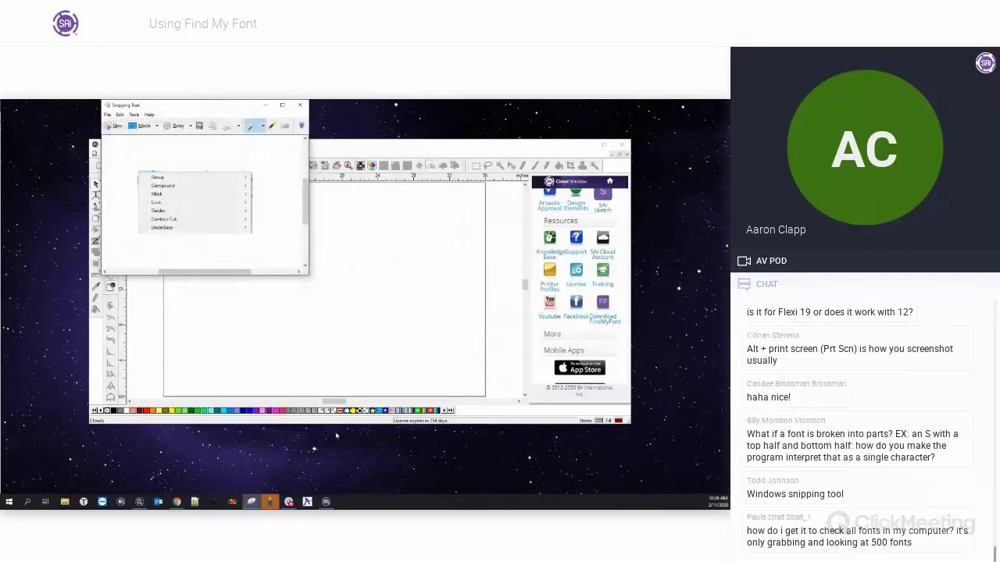
Step: Switch to Find my Font and open the saved snip Capture.PNG from the desktop
left_click(139, 501)
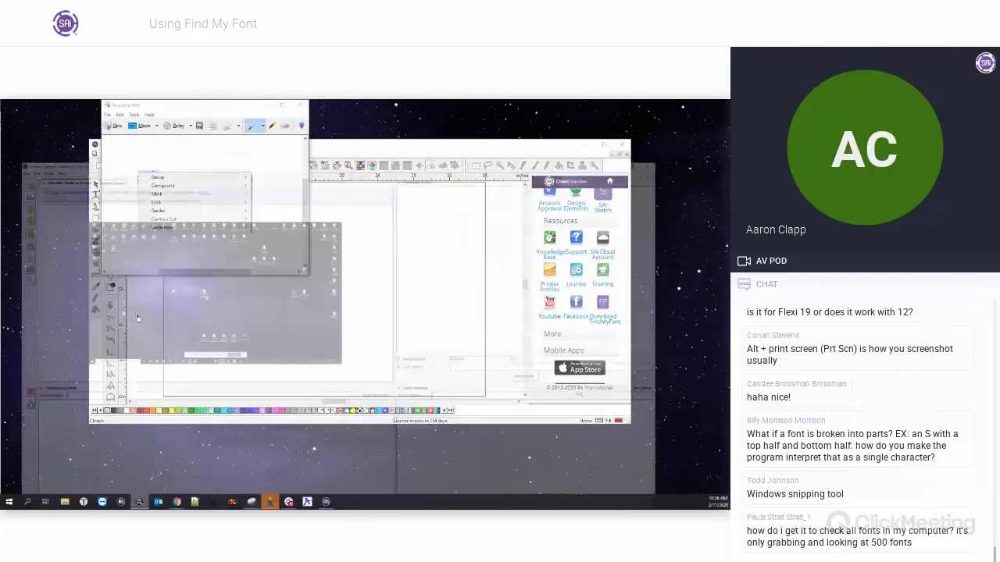
left_click(10, 125)
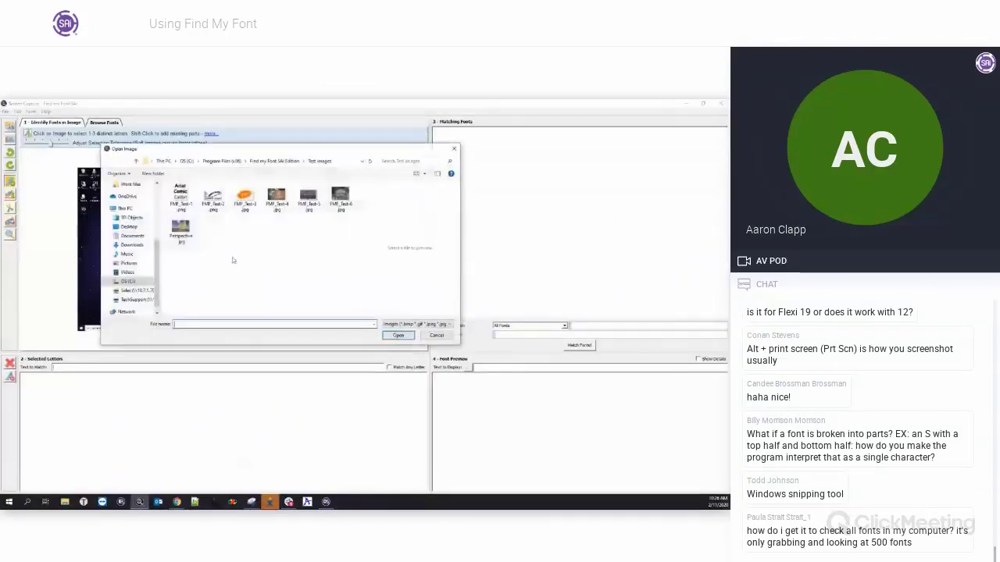
left_click(129, 227)
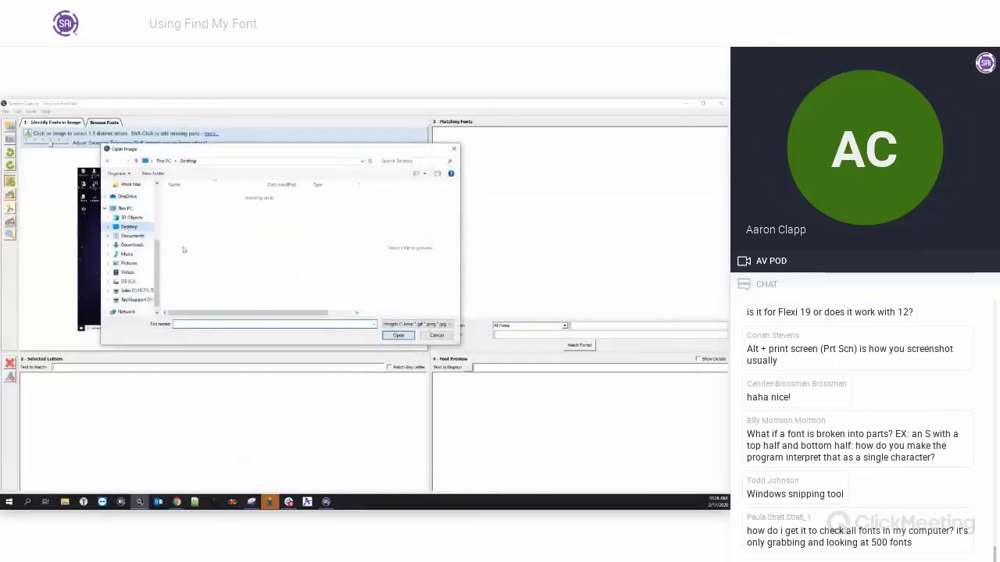
scroll(231, 247, "down", 5)
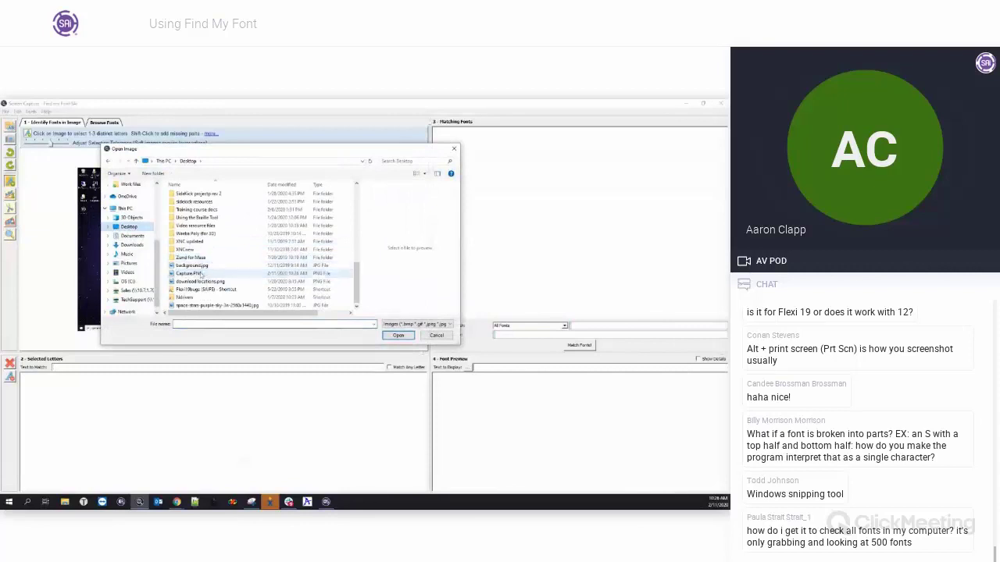
left_click(192, 274)
left_click(387, 335)
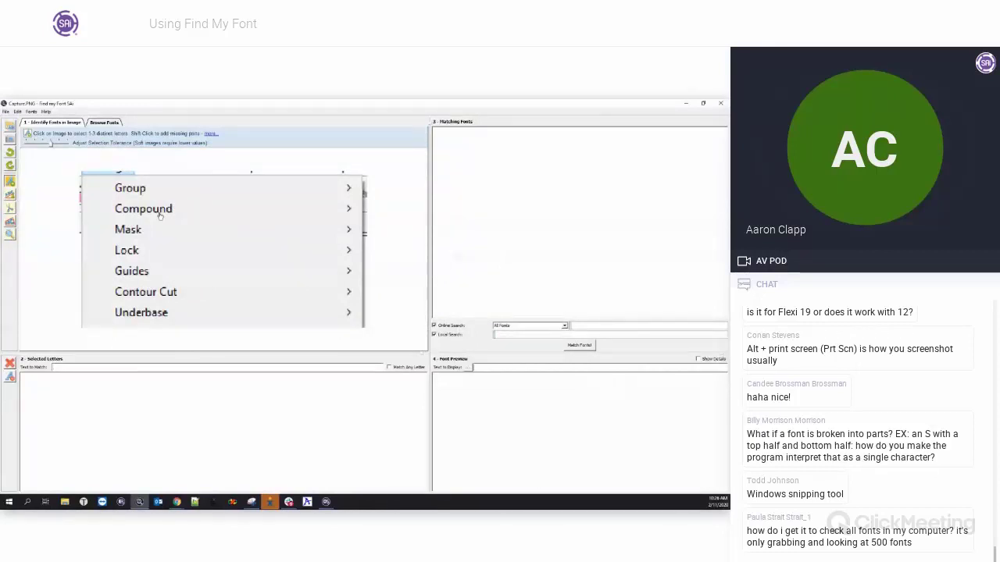
Step: Minimize Find my Font and close Snipping Tool, leaving the Flexi window on the desktop
left_click(687, 105)
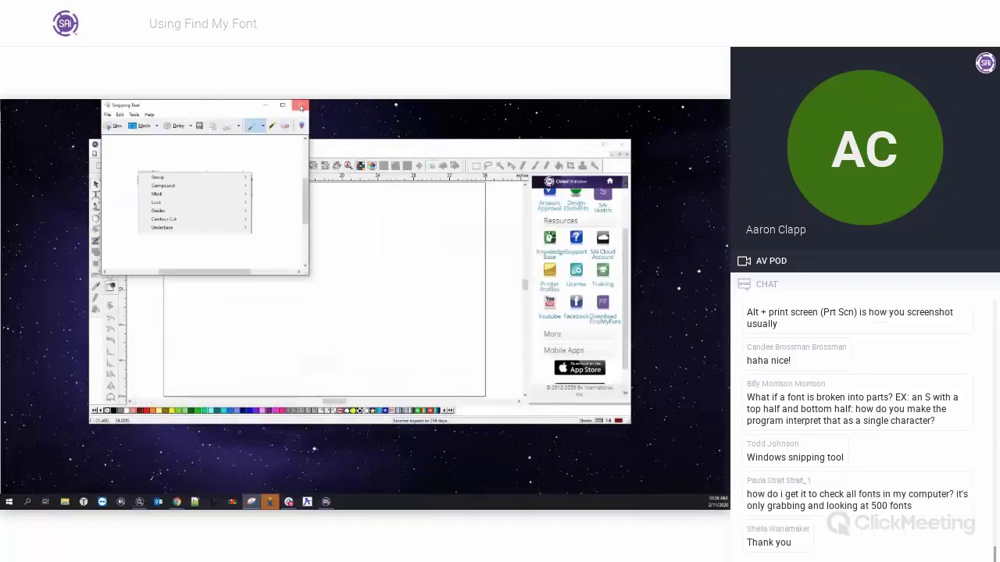
left_click(301, 107)
mouse_move(536, 151)
left_mouse_down()
mouse_move(529, 140)
mouse_move(526, 156)
left_mouse_up()
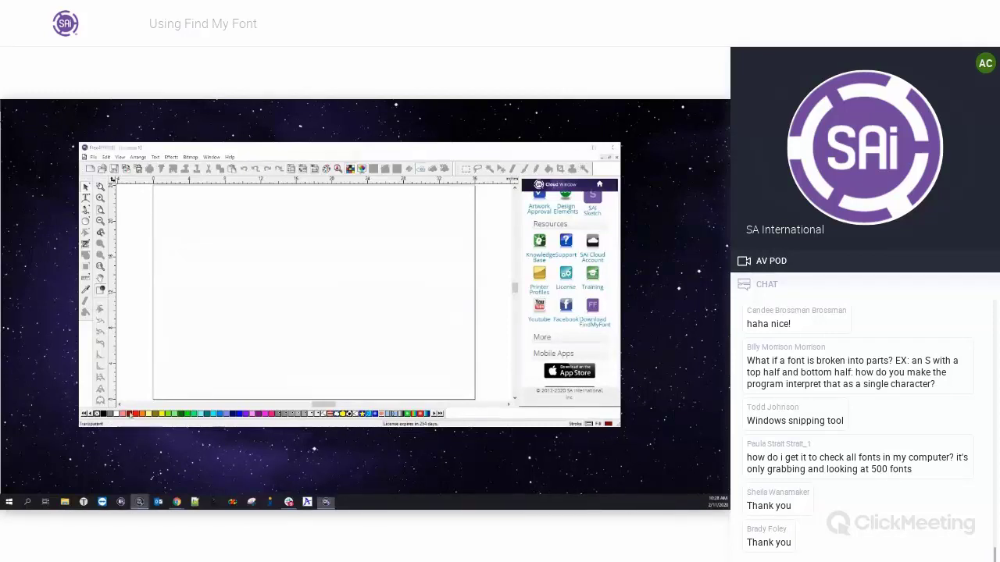
Step: Switch back to Find my Font and load FMF_Test-6.jpg from the program's Test images folder in place of the current image
left_click(139, 501)
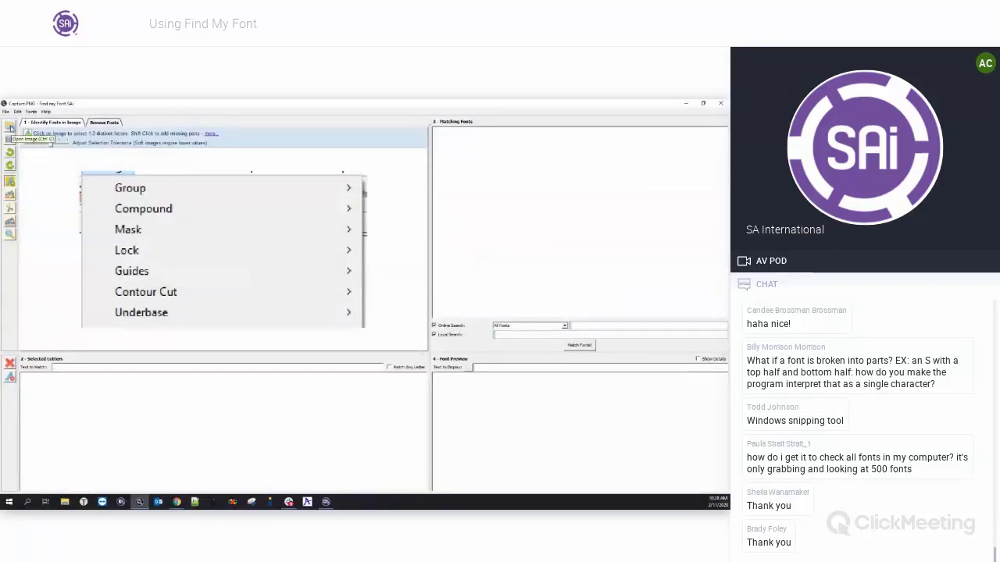
left_click(11, 129)
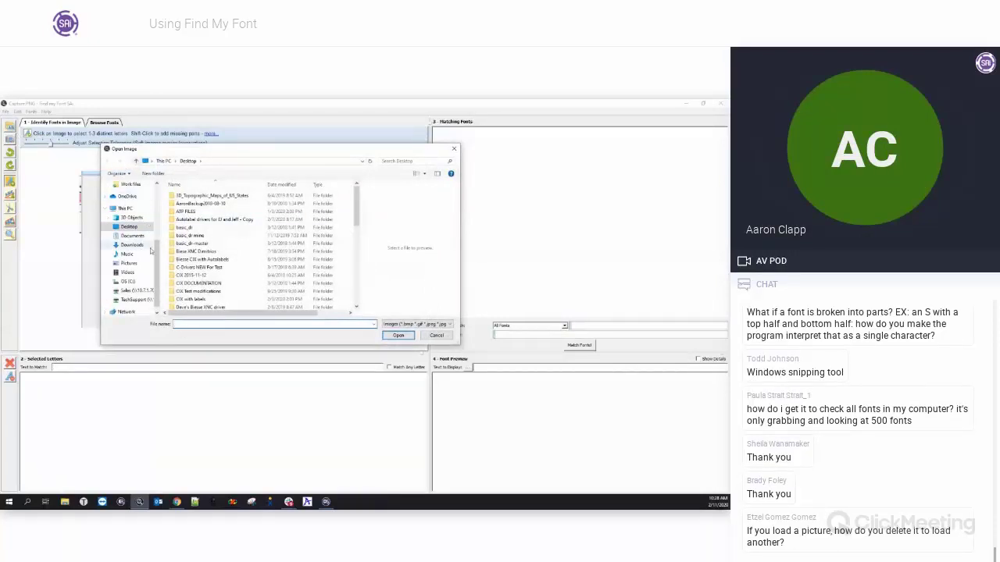
scroll(216, 272, "down", 2)
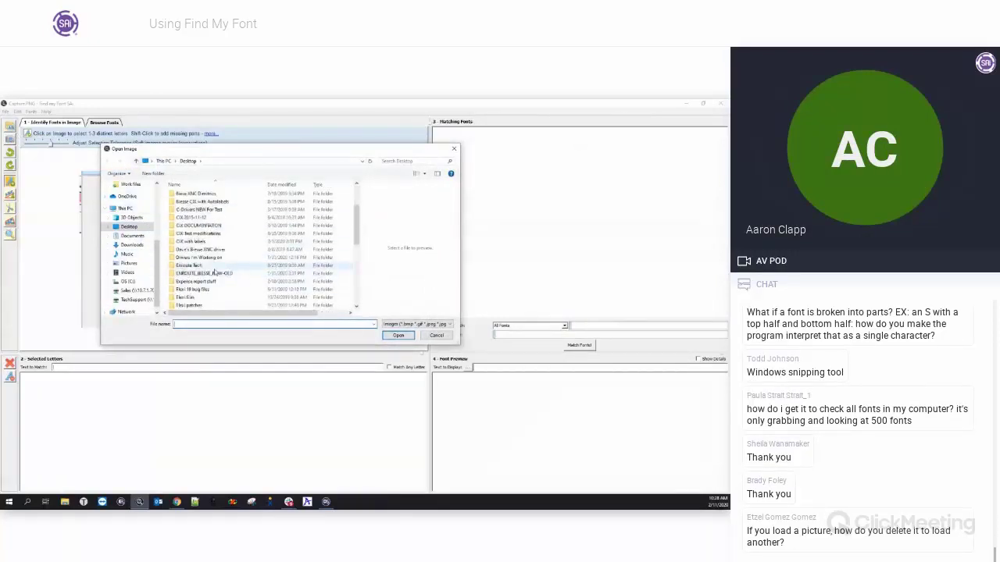
left_click(128, 281)
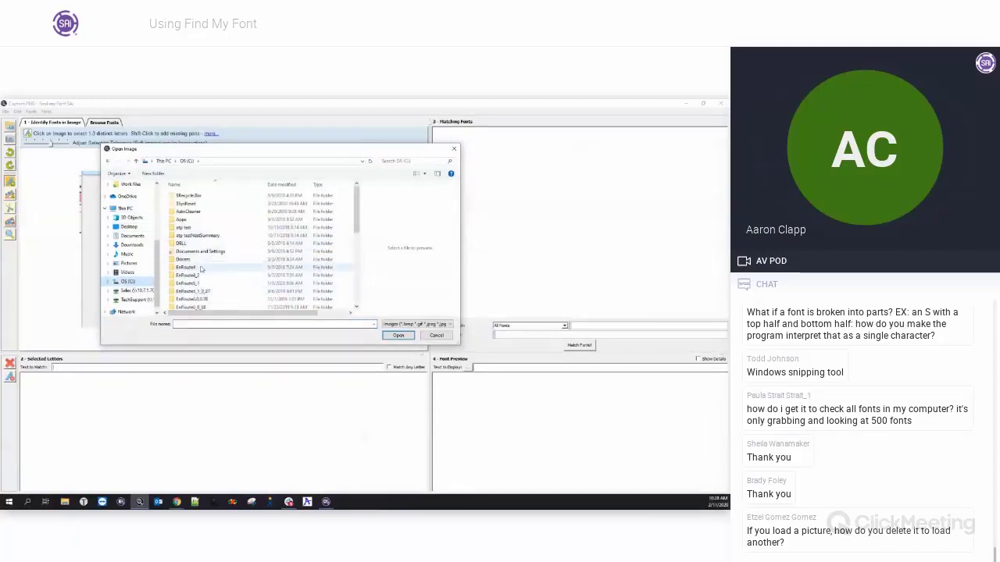
scroll(200, 269, "down", 5)
double_click(210, 269)
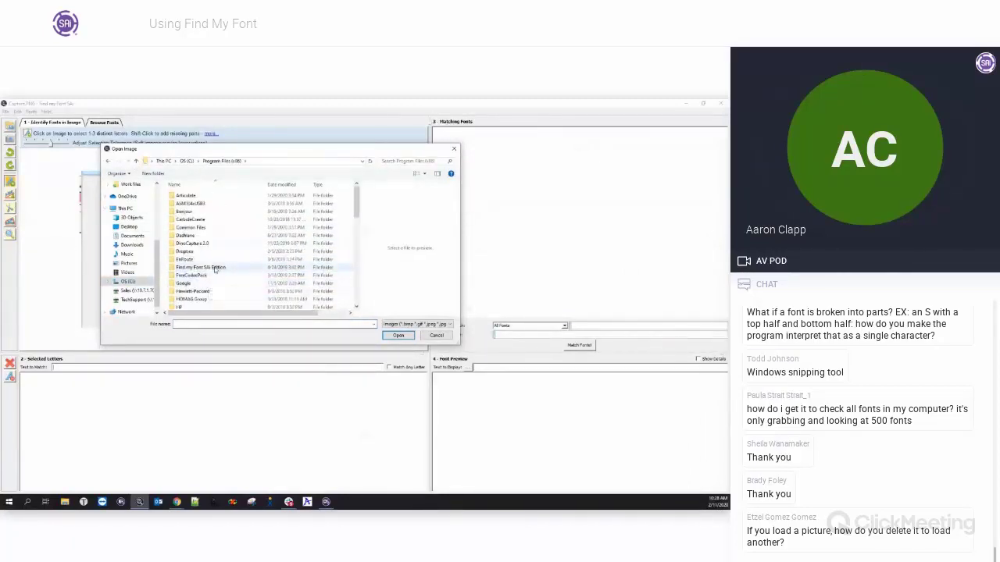
double_click(215, 269)
double_click(214, 212)
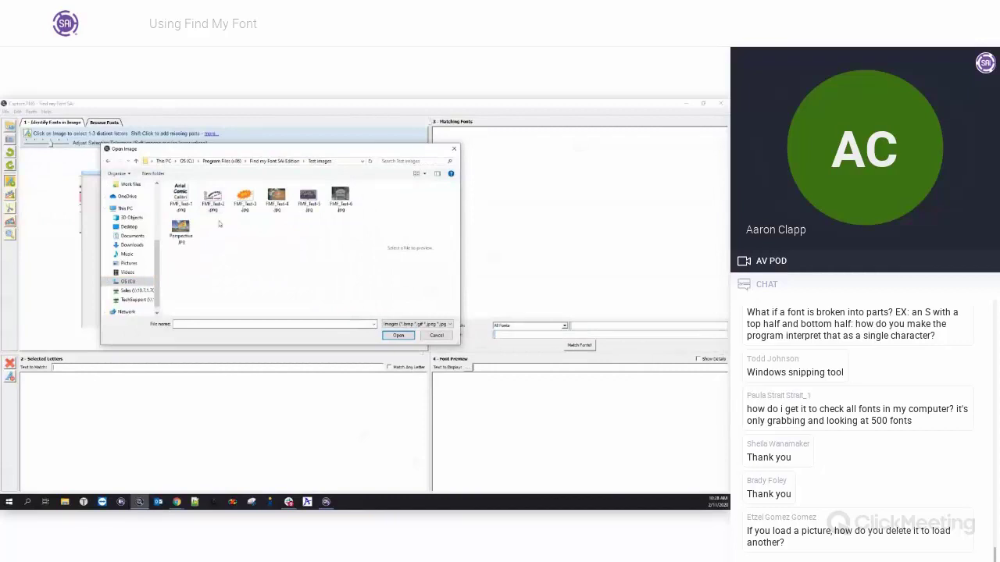
left_click(340, 197)
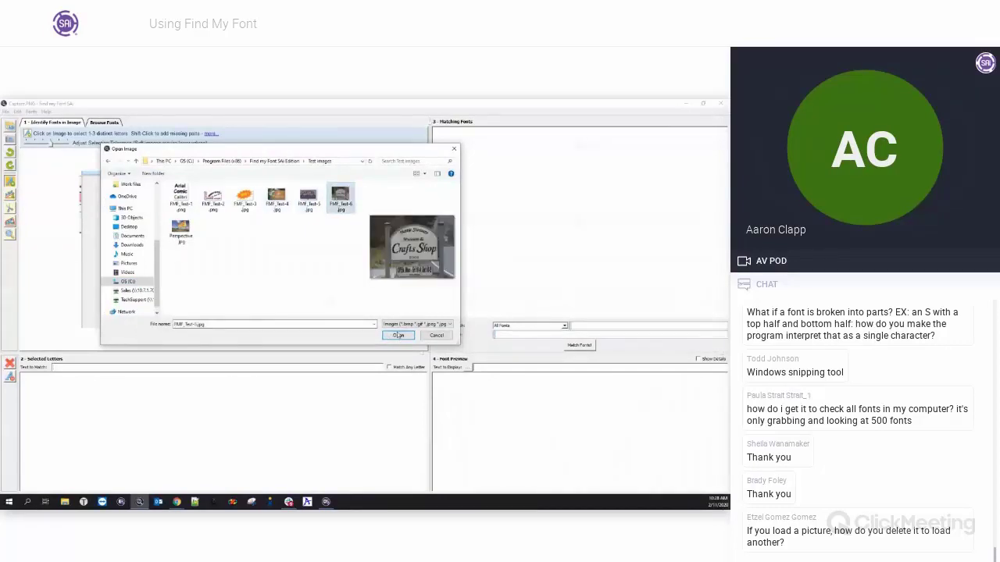
left_click(398, 335)
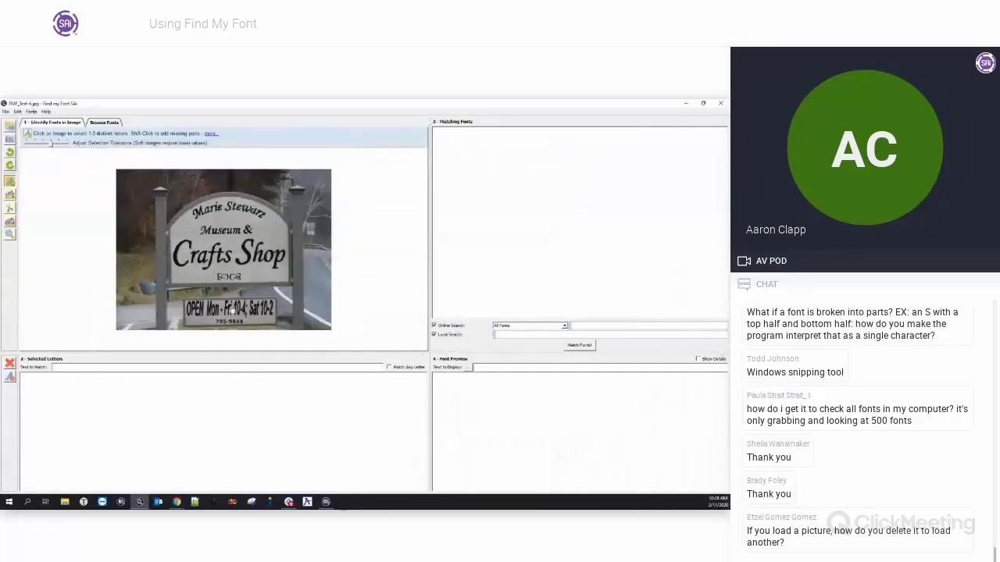
Step: Split the connected t and s of "Crafts" with a splitter line where the two letters touch
scroll(221, 268, "up", 5)
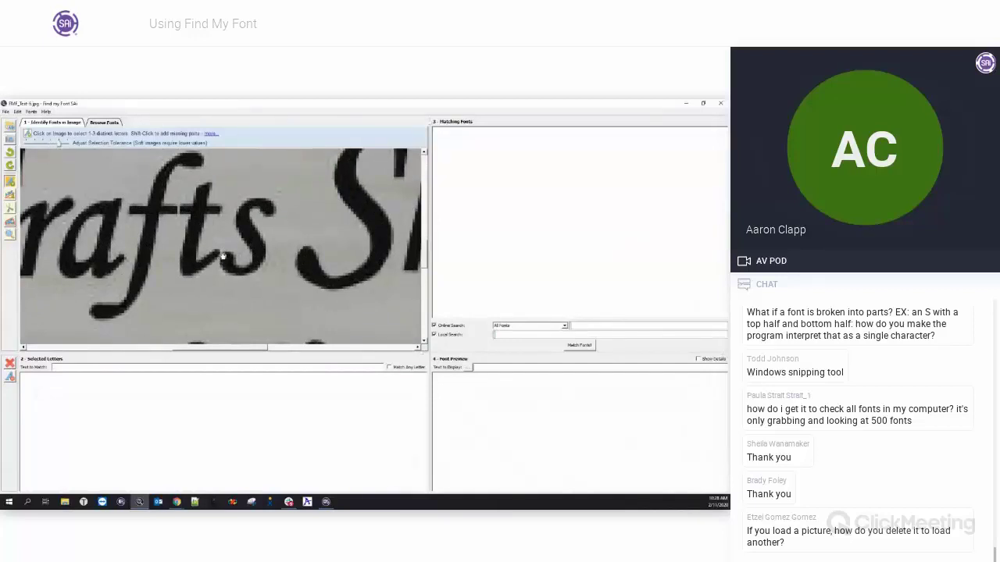
left_click(10, 207)
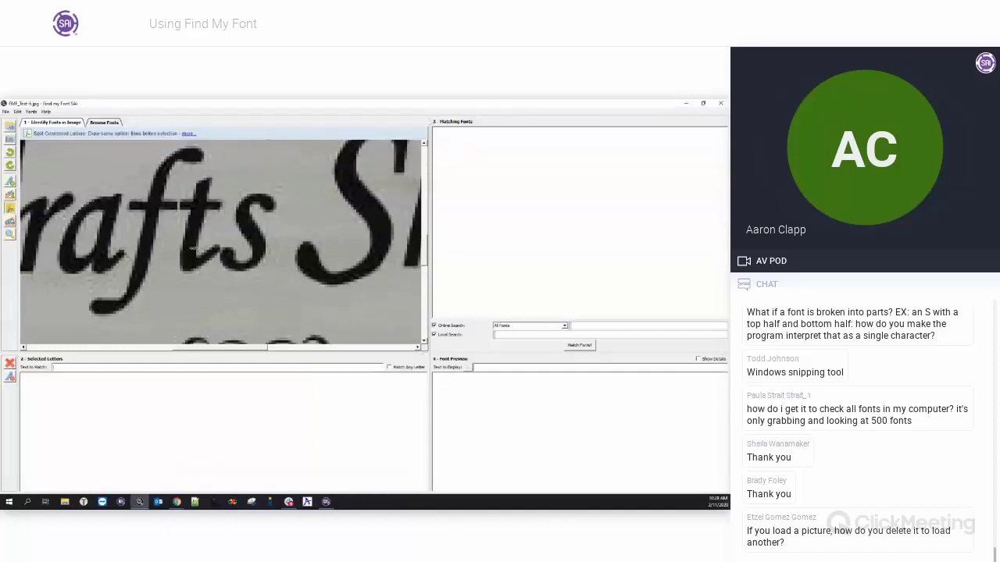
scroll(223, 248, "up", 3)
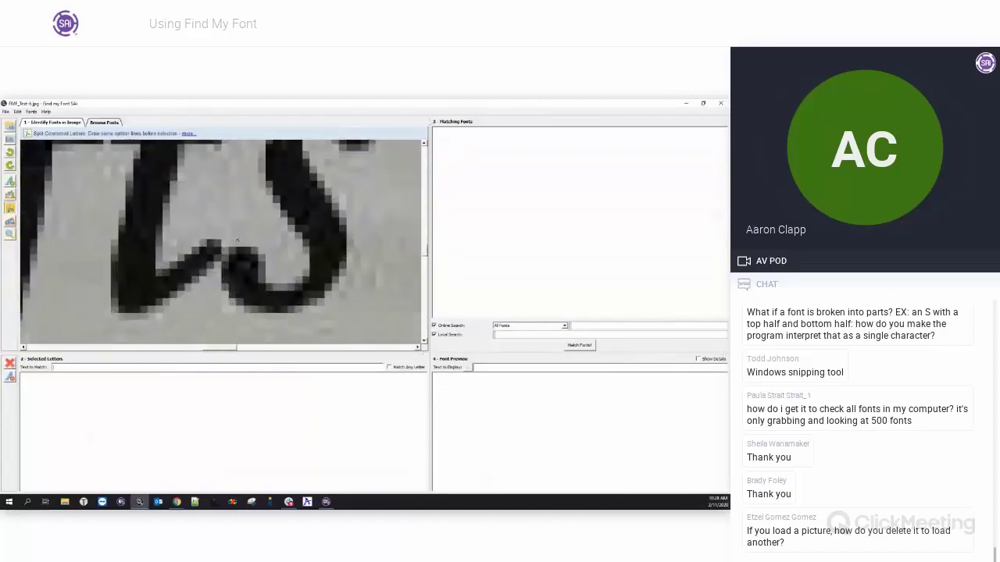
scroll(237, 241, "down", 2)
scroll(213, 284, "up", 2)
scroll(153, 297, "down", 3)
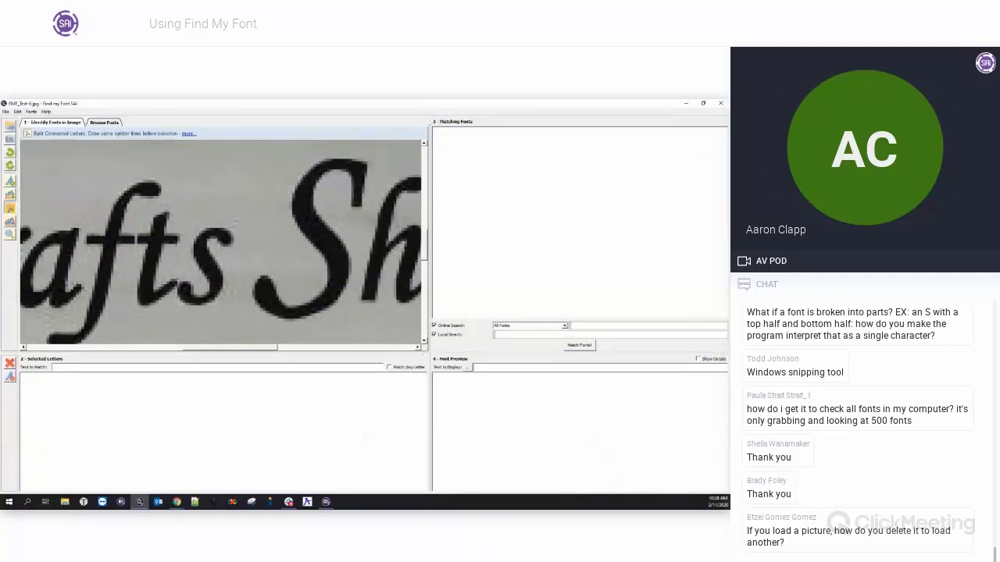
Step: Select the t and the s of "Crafts" as two separate letters
left_click(10, 182)
left_click(155, 270)
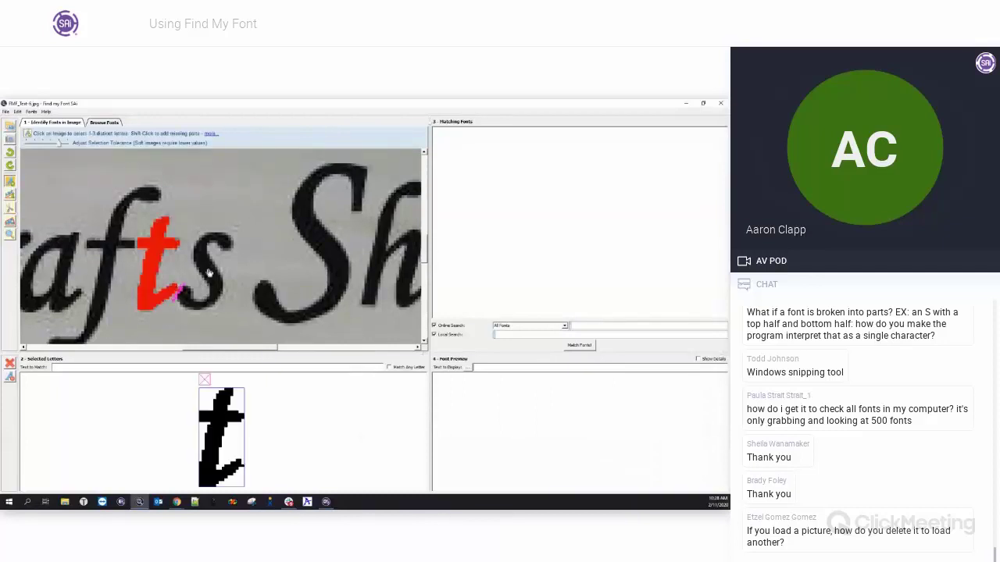
left_click(210, 269)
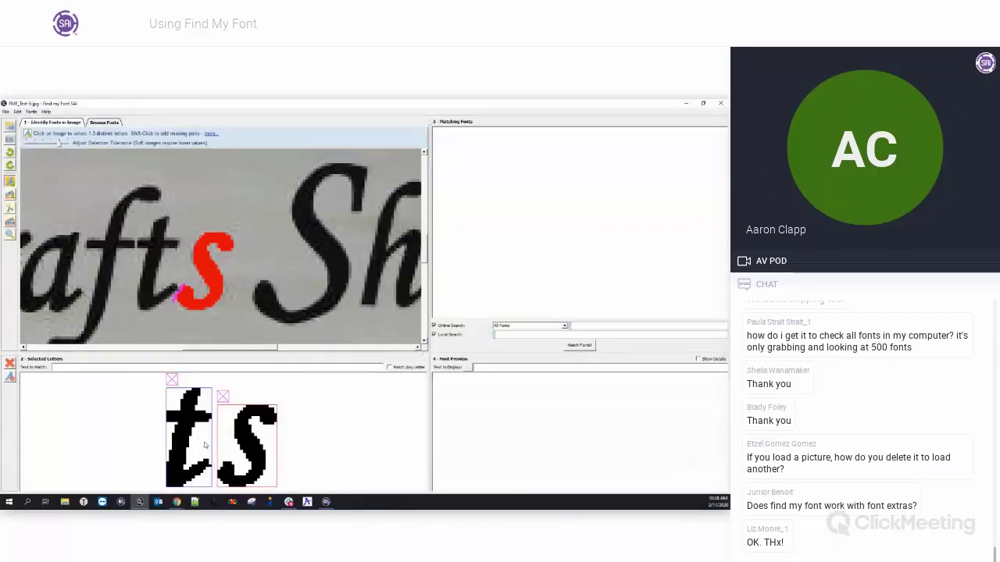
Step: Add the S and "hop" of "Shop" to the selected s as parts of one letter, and remove all selected letters
scroll(224, 285, "down", 5)
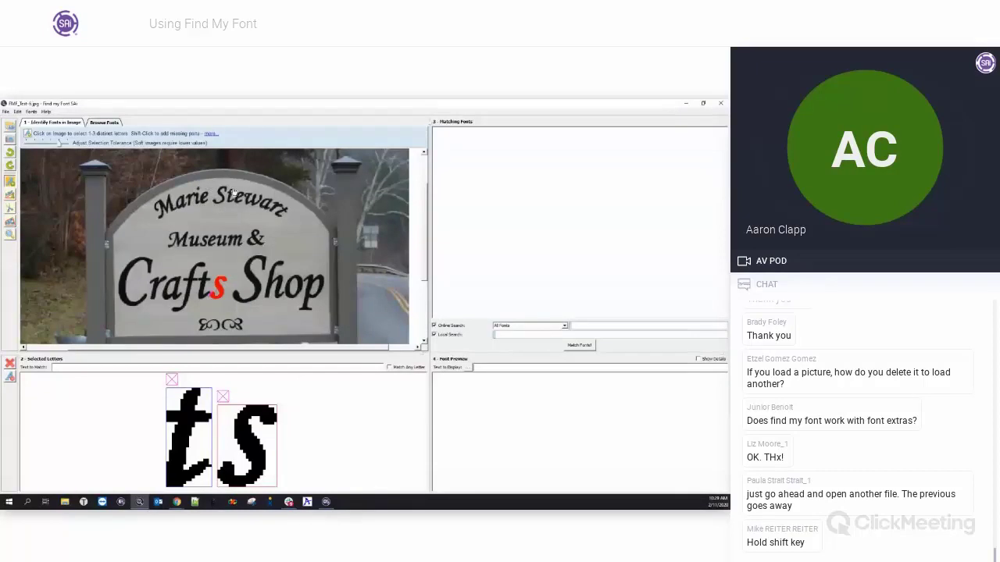
scroll(233, 192, "up", 2)
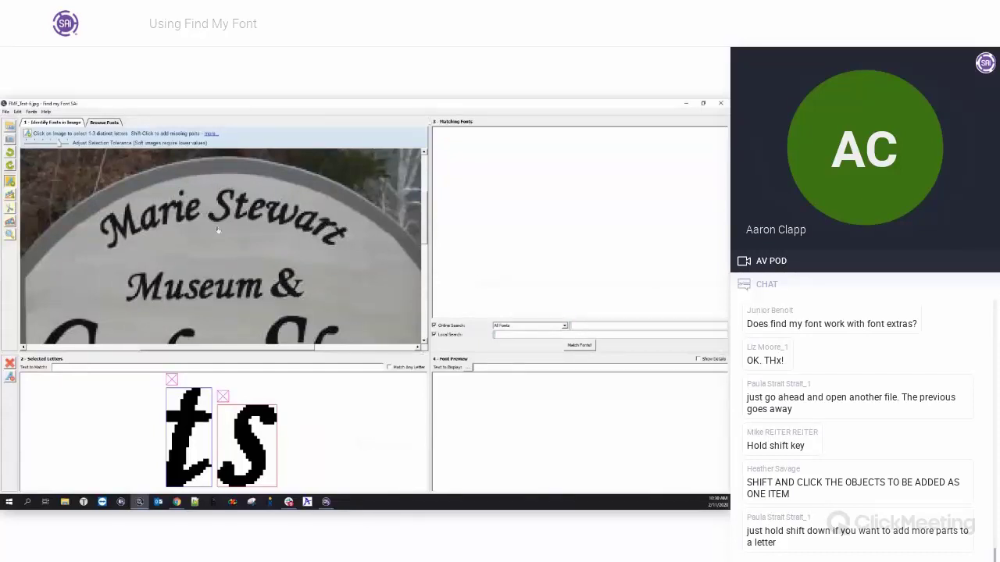
scroll(163, 227, "down", 2)
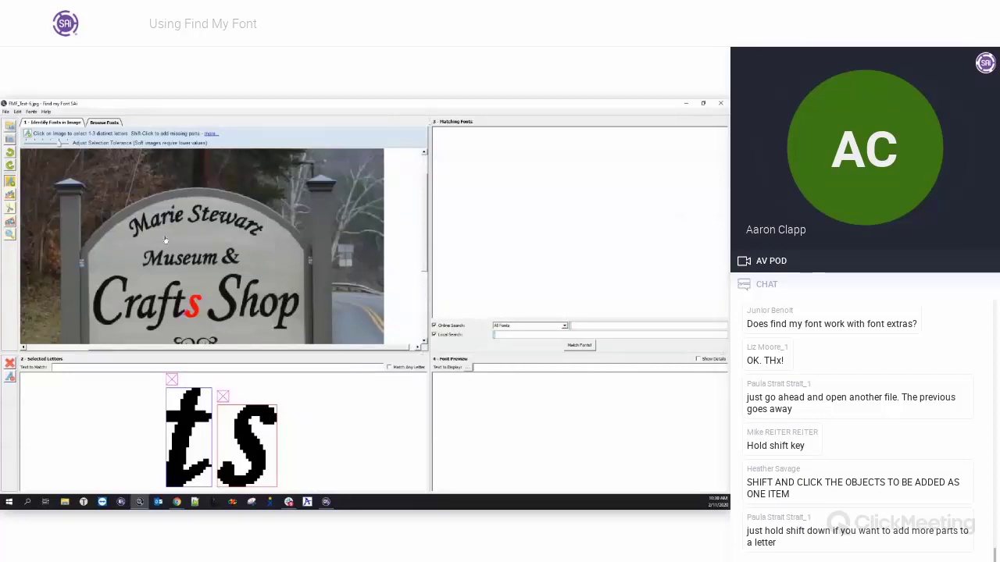
left_click(231, 304)
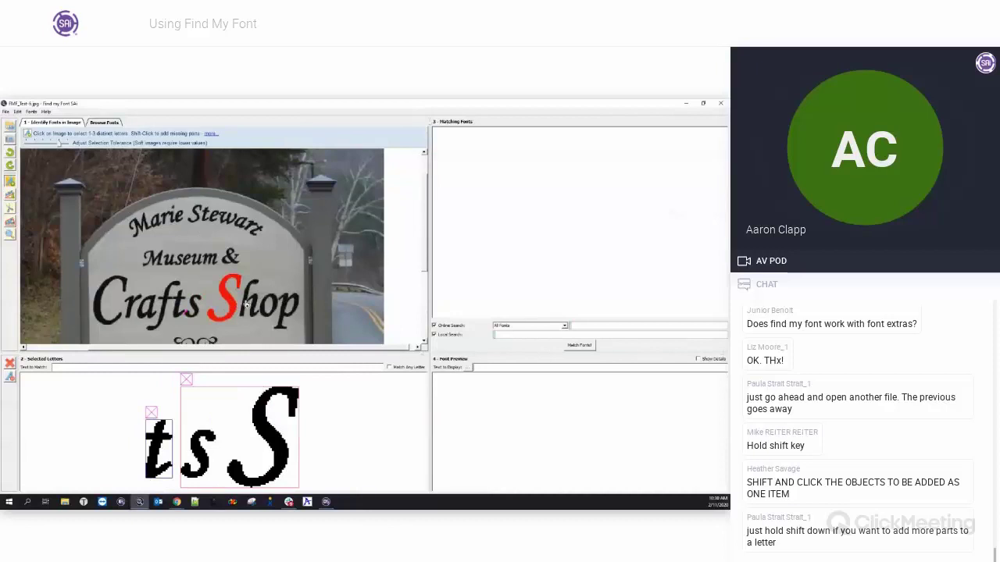
left_click(245, 305, "shift")
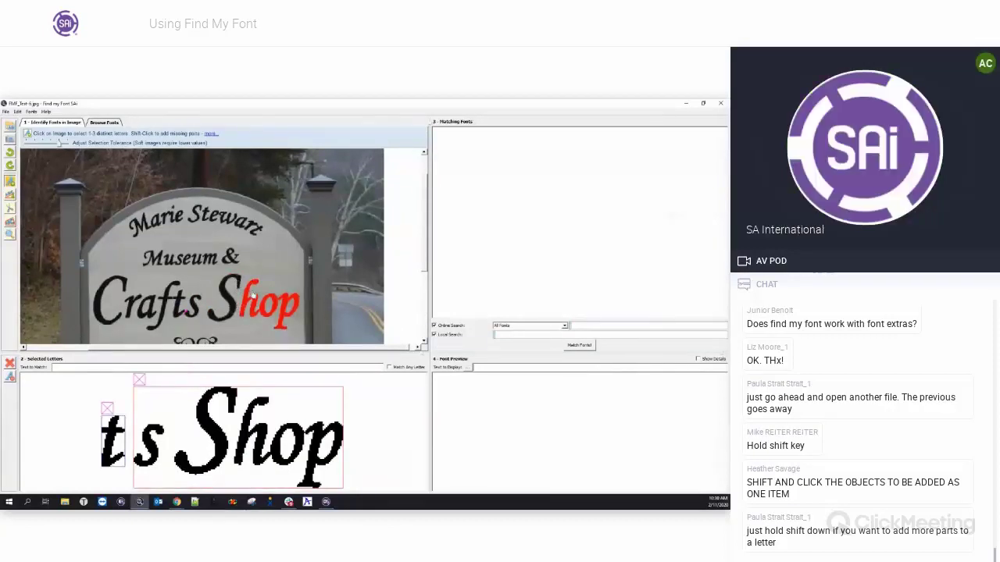
left_click(138, 380)
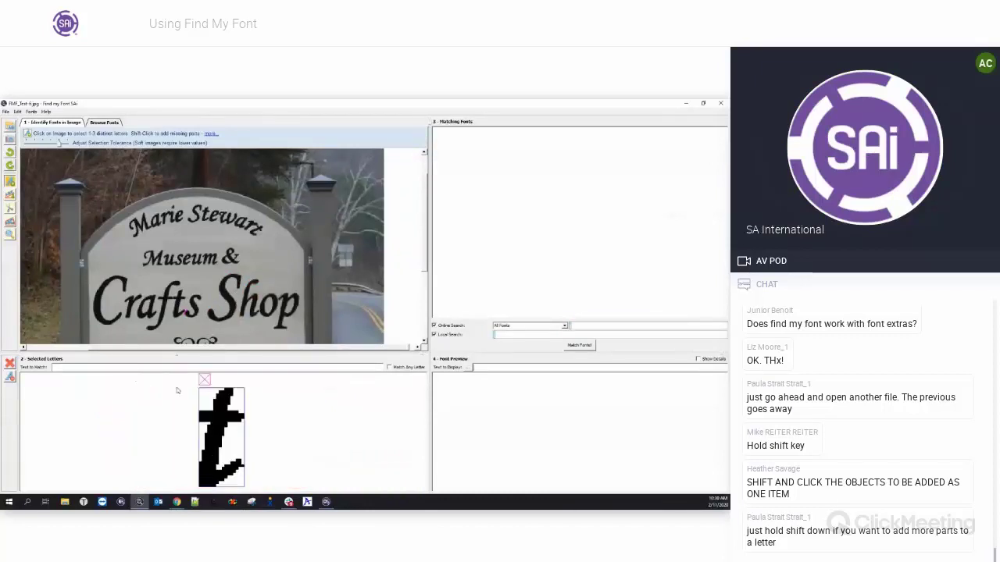
left_click(206, 386)
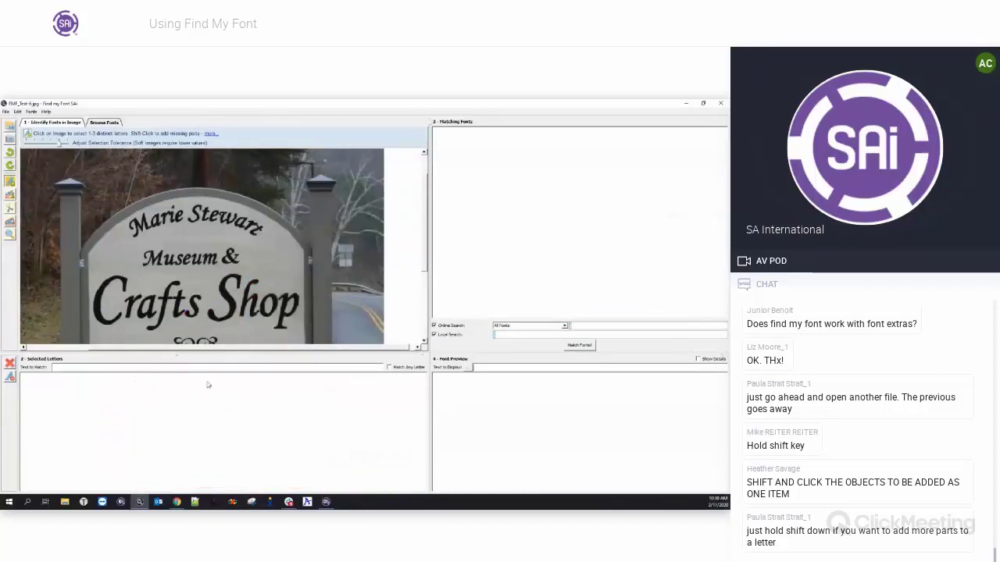
Step: Try selecting the connected "hop" and combining t and s of "Crafts" into one letter, removing each selection again
left_click(246, 303)
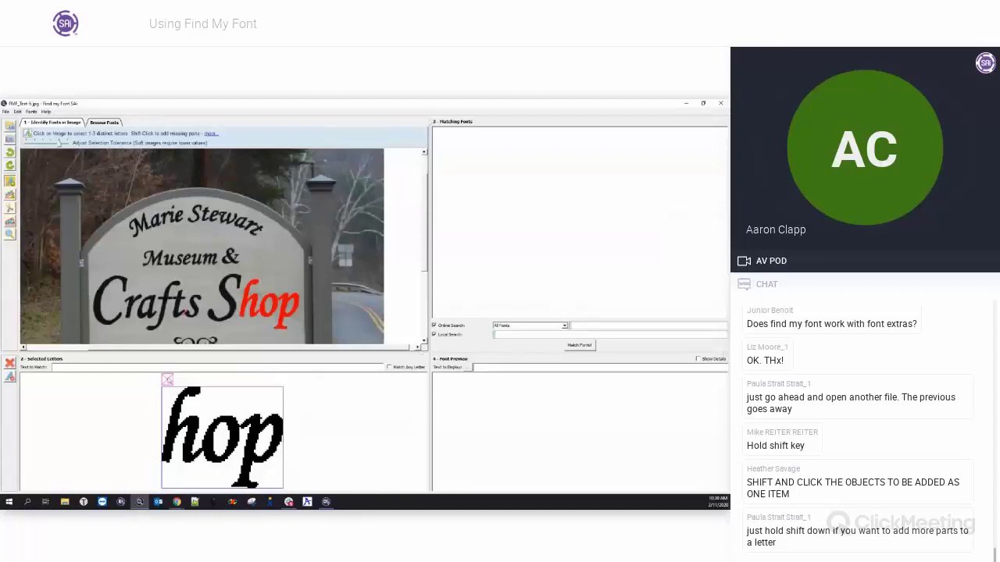
left_click(167, 380)
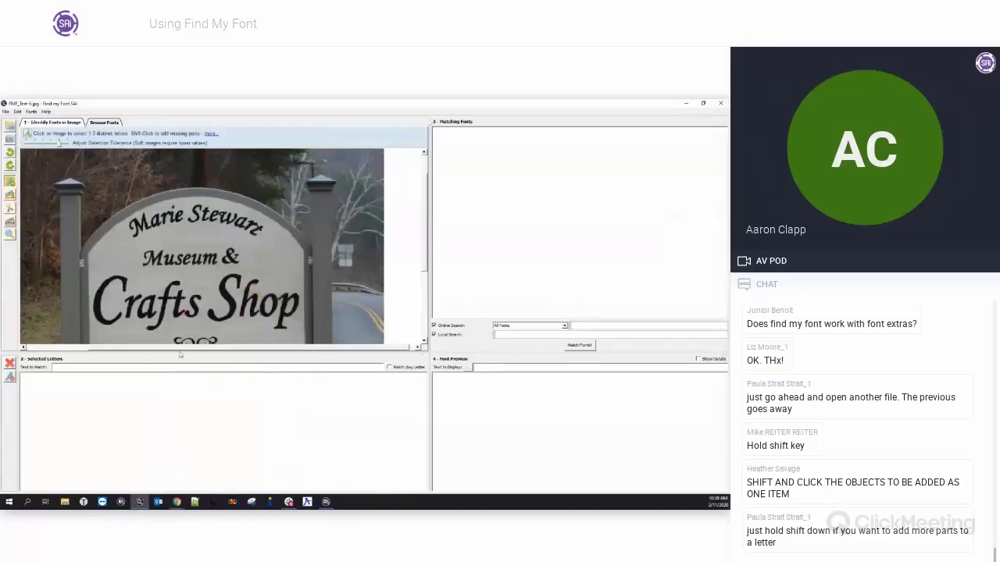
left_click(182, 314)
left_click(196, 311, "shift")
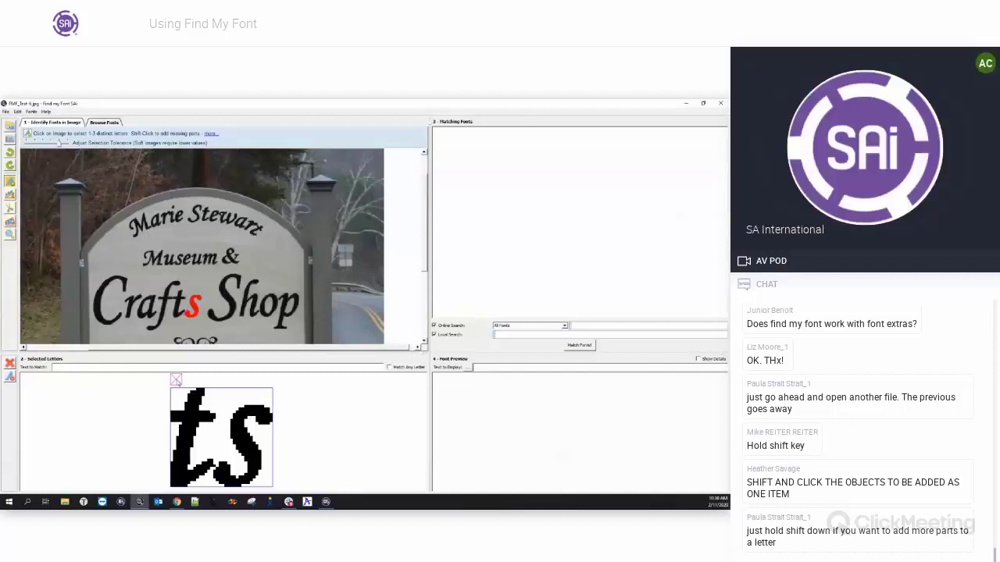
left_click(176, 380)
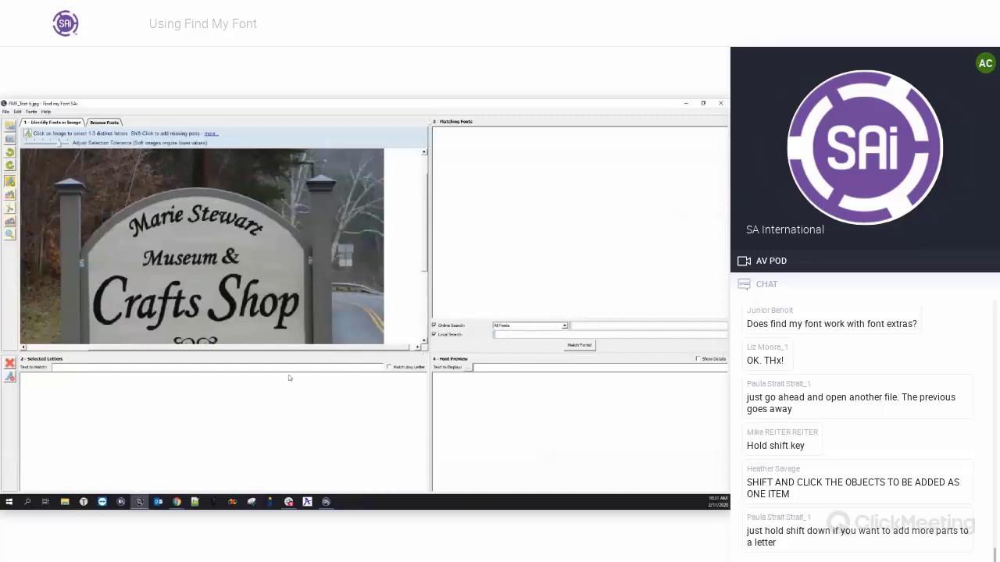
Step: Review the font sets available for matching in FontSets Setup without changing them
left_click(32, 111)
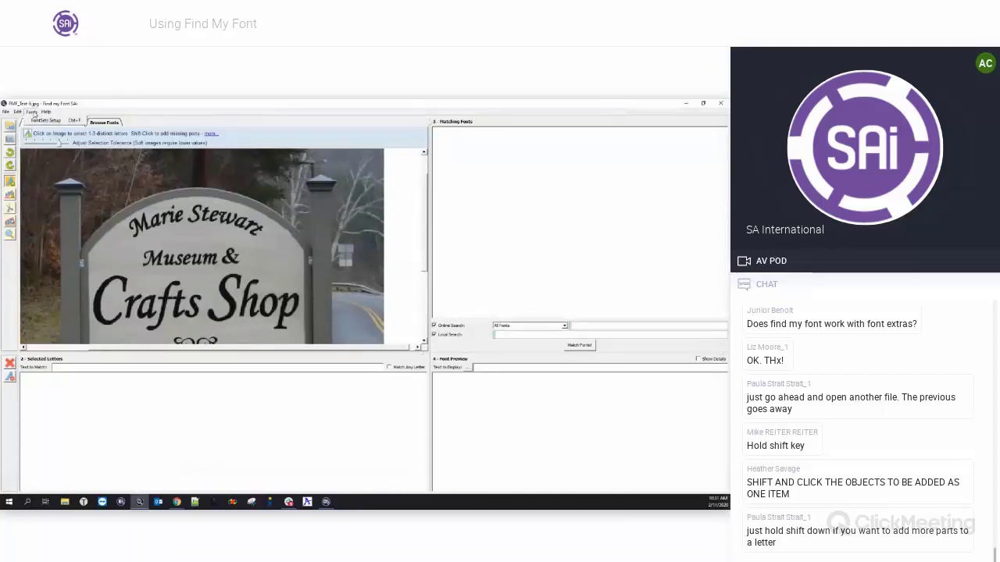
left_click(33, 121)
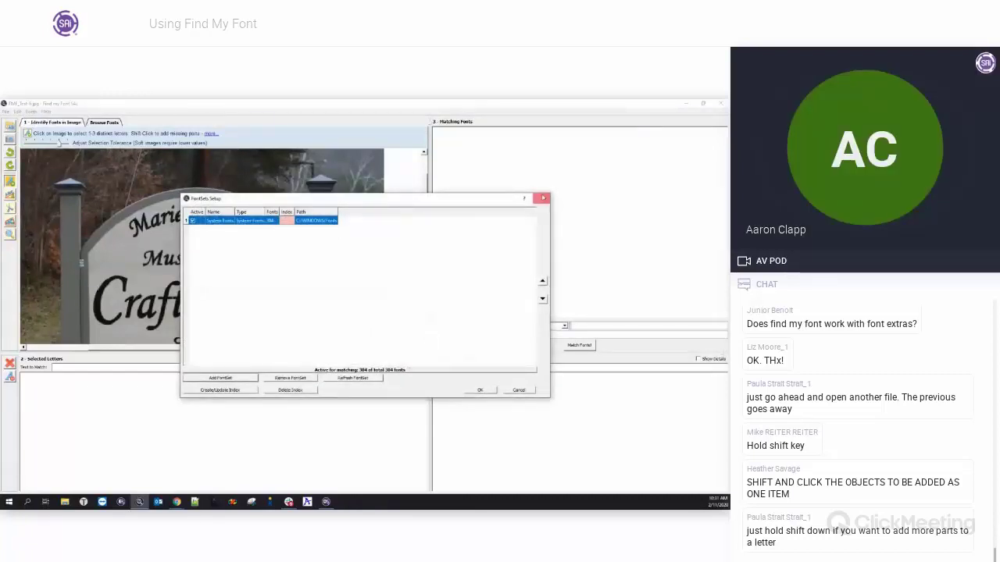
left_click(541, 198)
left_click(30, 112)
left_click(540, 198)
Step: Review the FontSet index letter ranges and the general matching settings in the preferences
left_click(18, 111)
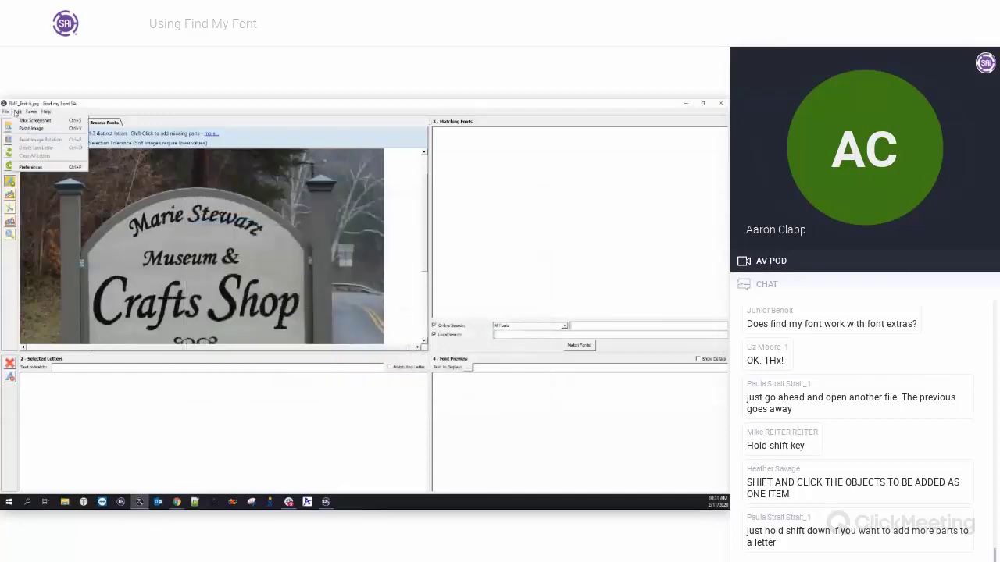
left_click(31, 167)
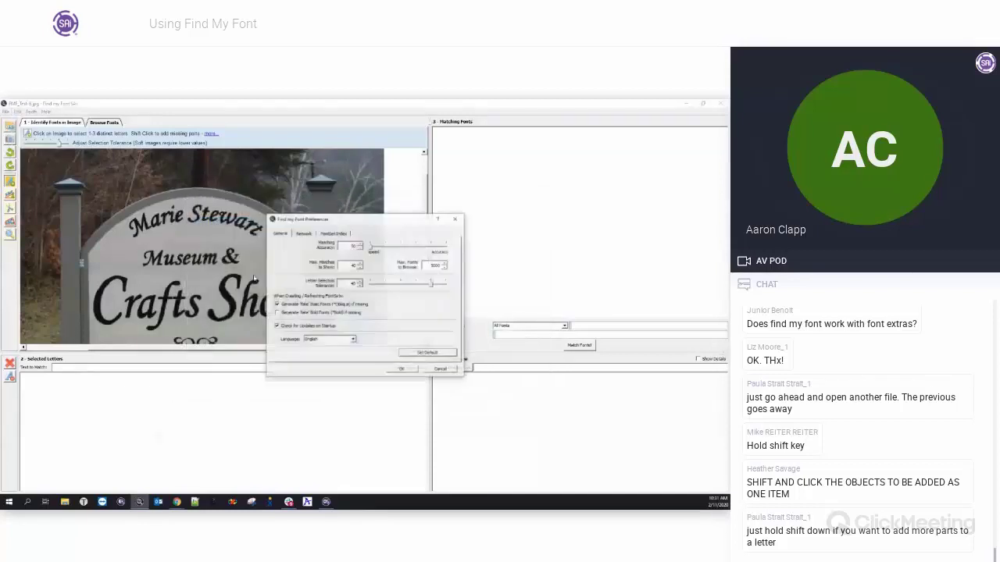
left_click(328, 234)
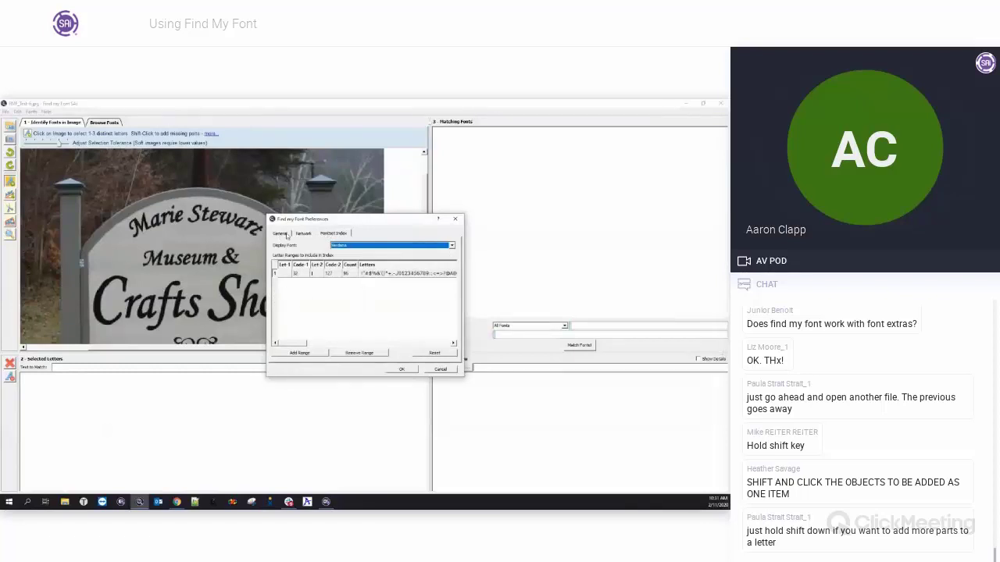
left_click(284, 234)
left_click(454, 219)
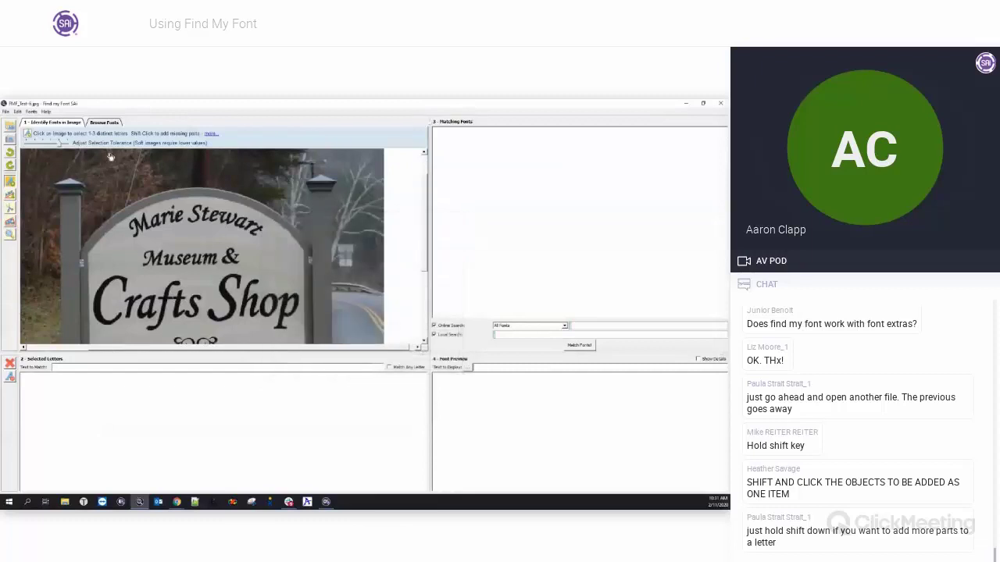
Step: Examine the system font set's path in FontSets Setup and browse the folders available for adding another font set
left_click(33, 112)
left_click(47, 124)
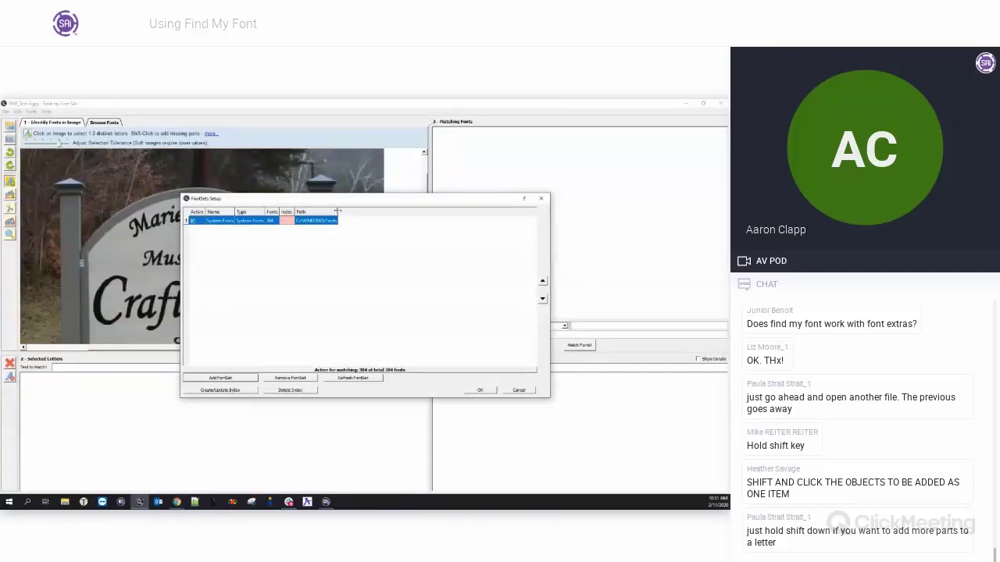
left_click_drag(338, 211, 372, 211)
left_click(220, 378)
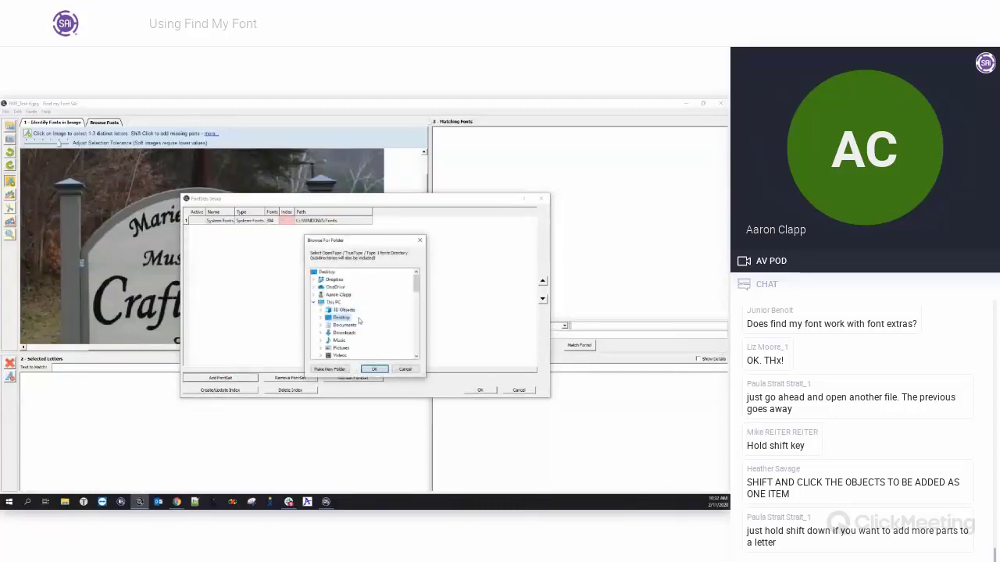
scroll(349, 316, "up", 2)
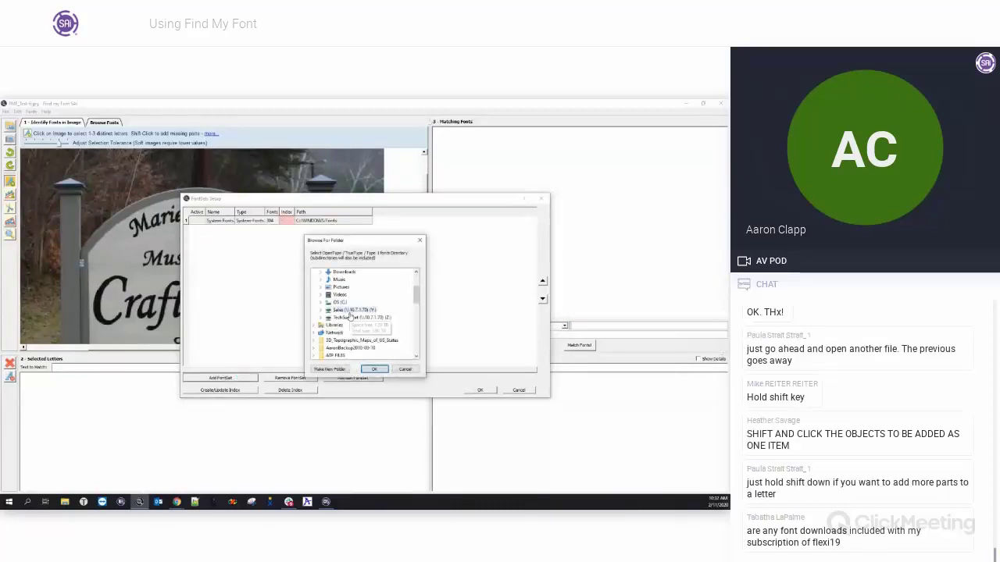
left_click(420, 240)
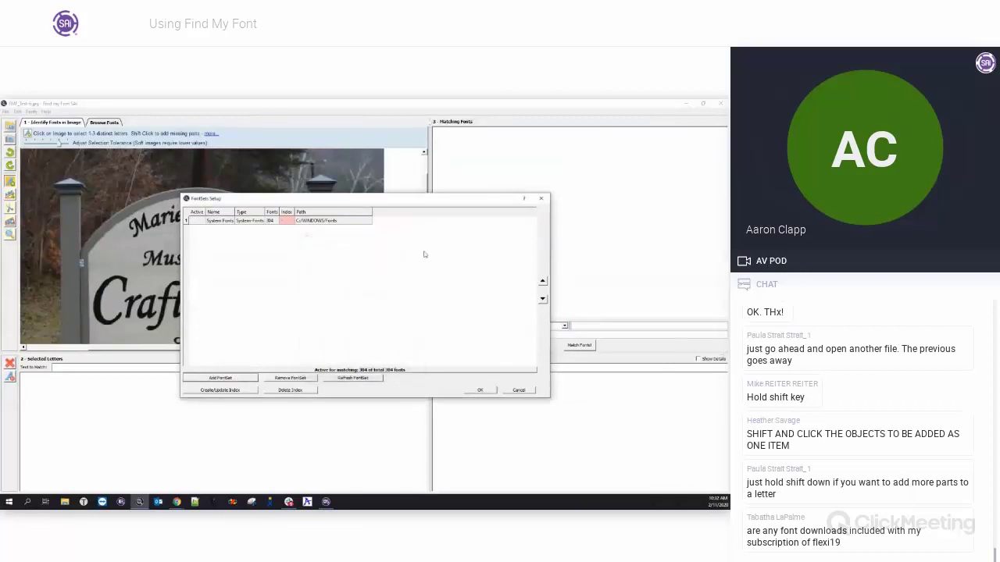
left_click(482, 391)
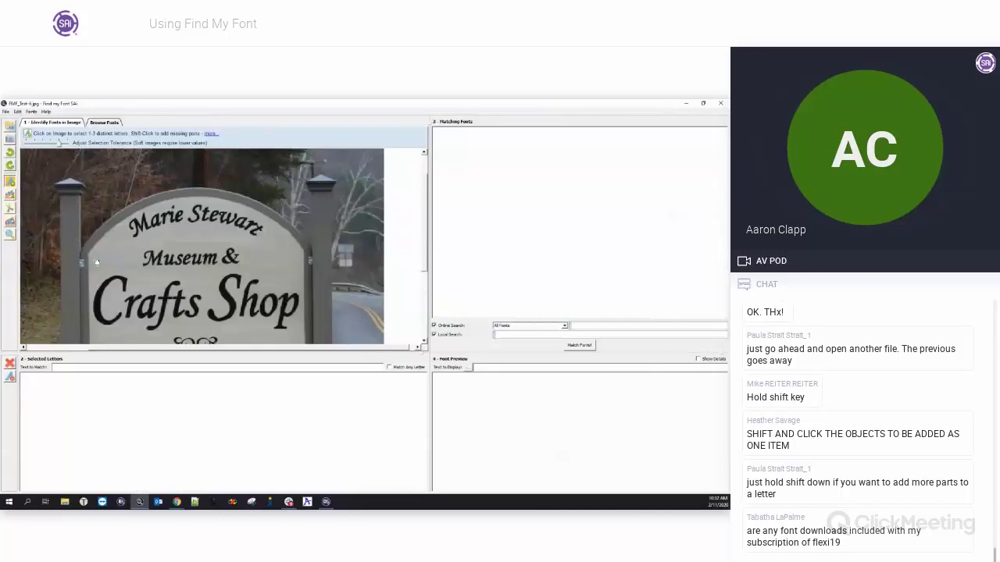
Step: Show the whole sign image, including the opening-hours panel beneath "Crafts Shop"
scroll(172, 266, "down", 2)
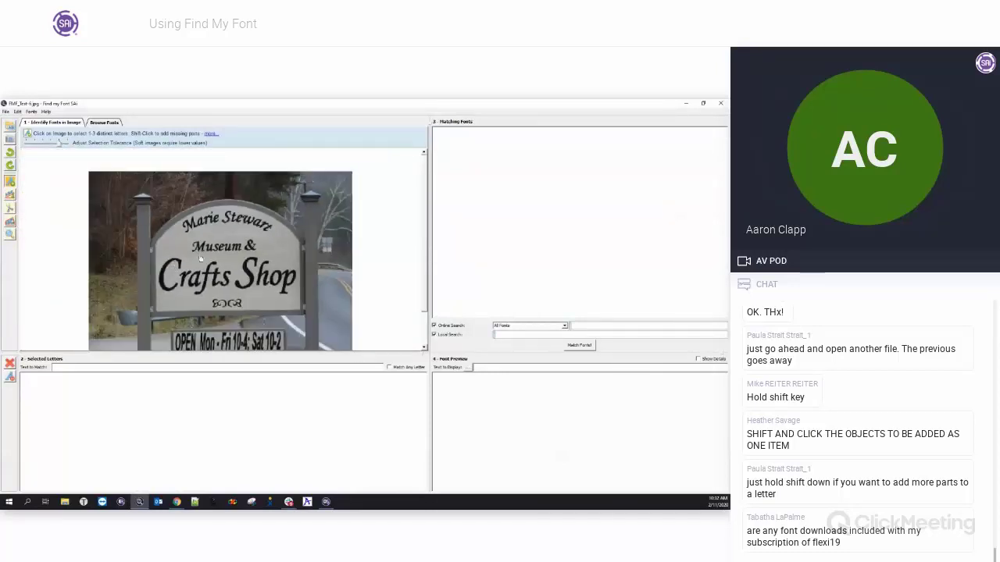
scroll(426, 228, "down", 3)
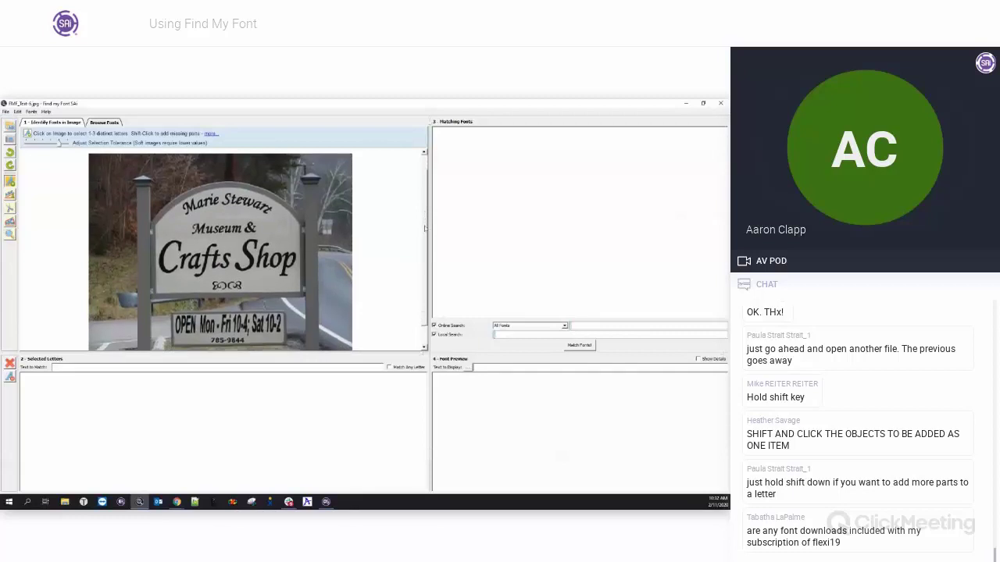
scroll(425, 228, "down", 2)
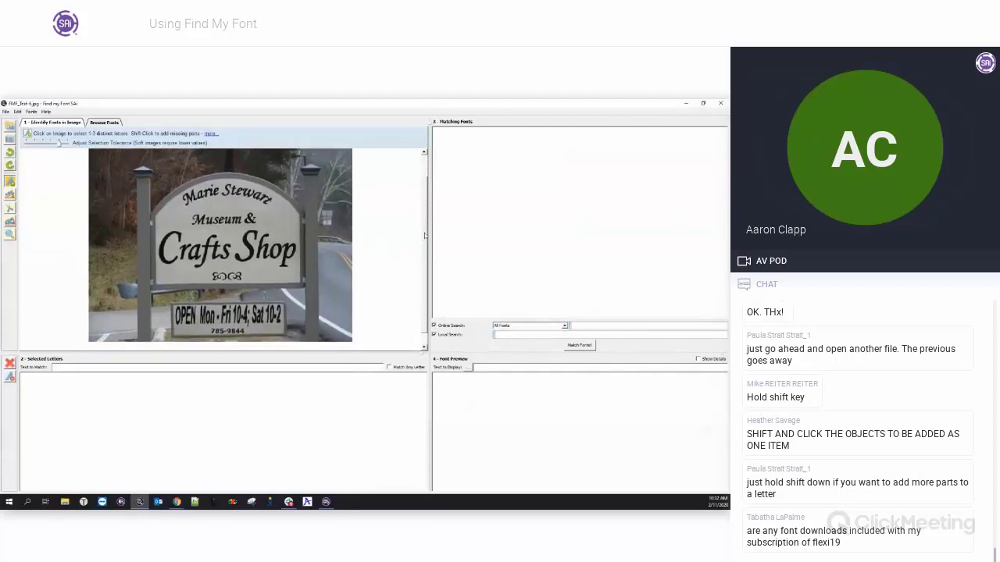